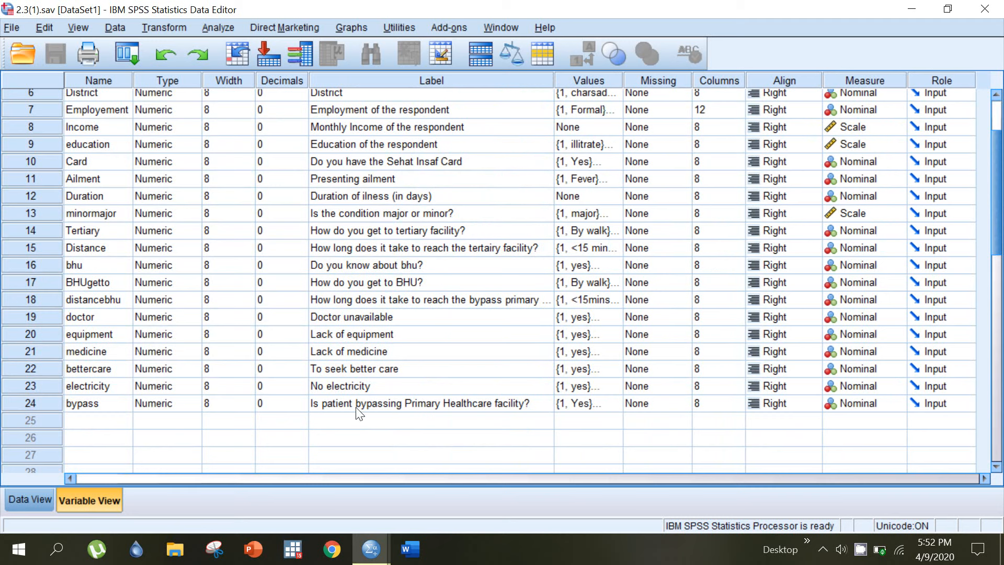
Examine the value labels of the bypass variable and look through the list of variables and their labels.
left_click(585, 408)
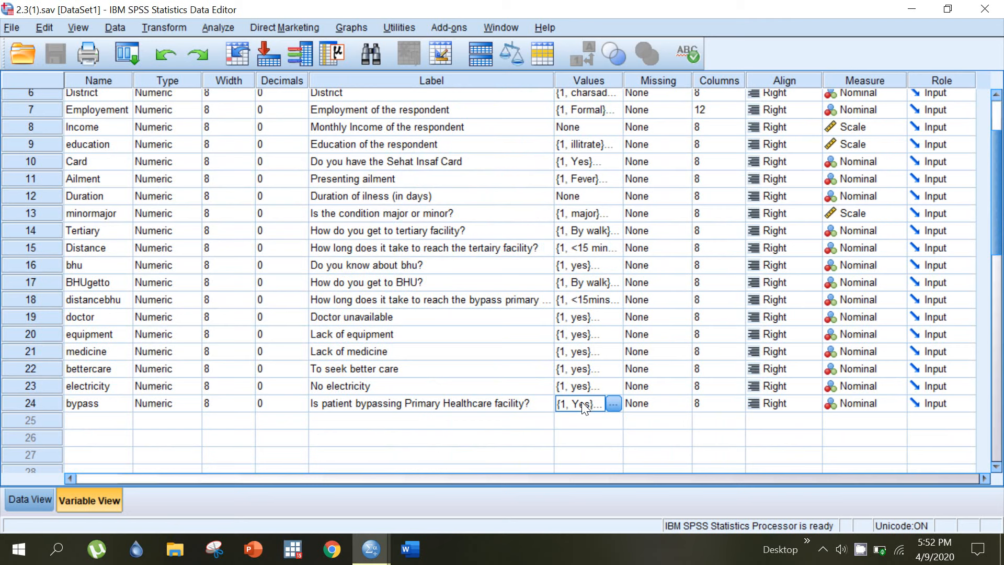
left_click(606, 403)
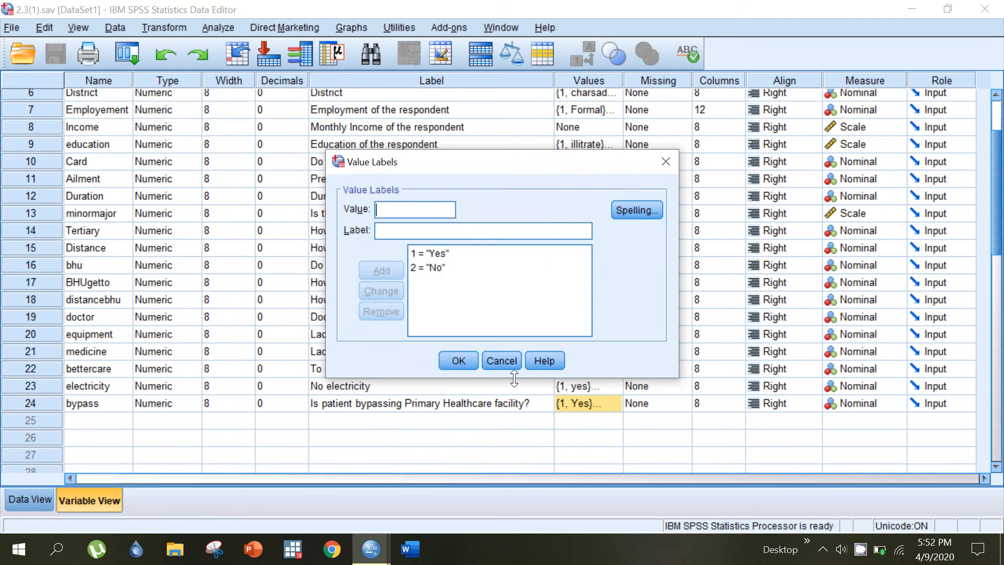
left_click(504, 363)
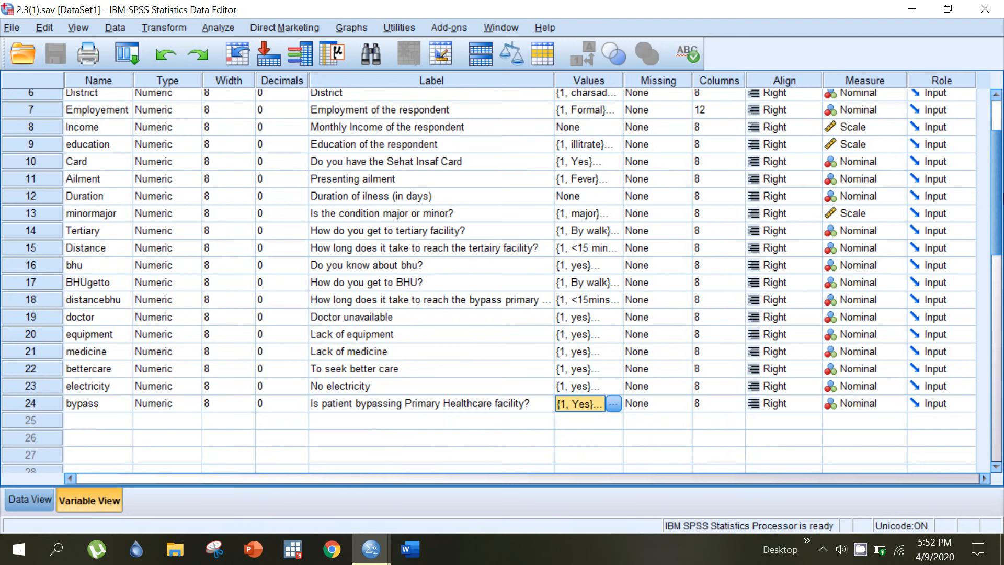
scroll(995, 196, "up", 2)
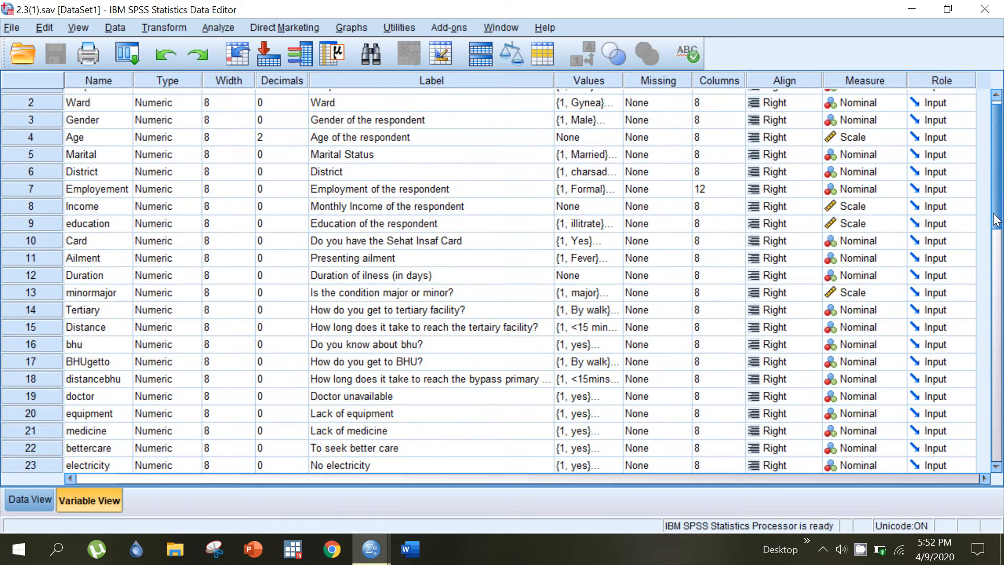
left_click_drag(996, 216, 999, 278)
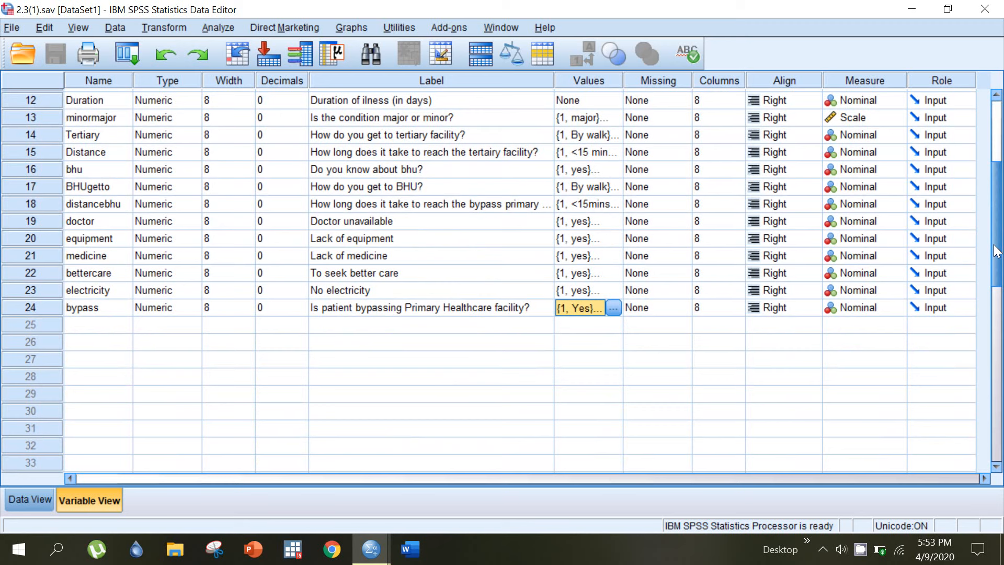
left_click_drag(996, 250, 999, 212)
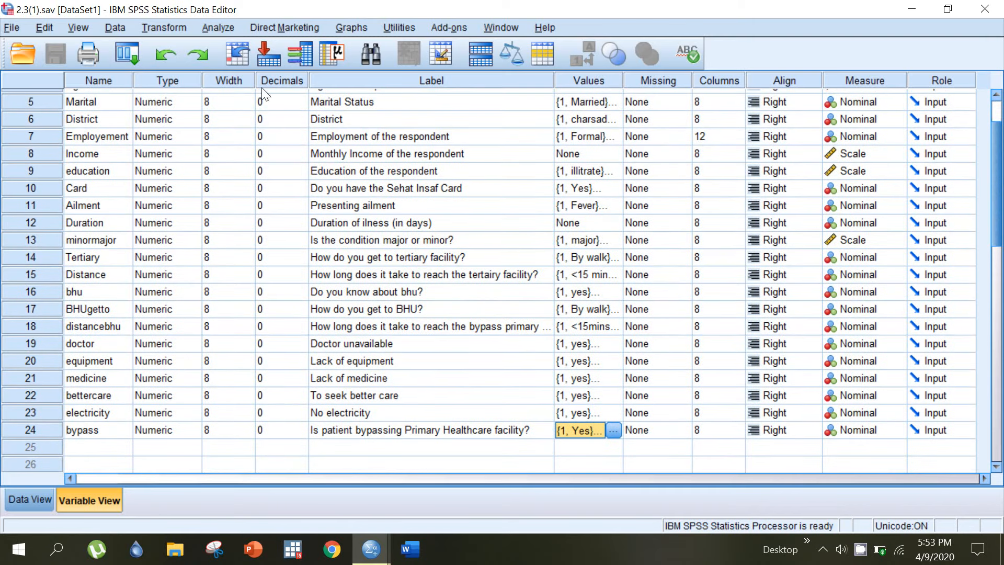
left_click(333, 433)
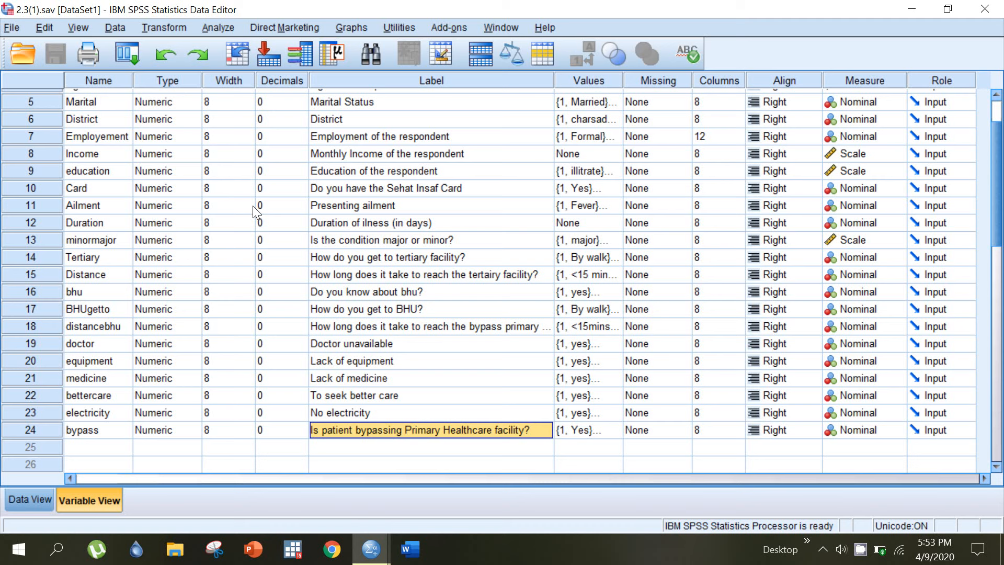
Start a Crosstabs analysis with "Is patient bypassing Primary Healthcare facility?" as the column variable.
left_click(199, 26)
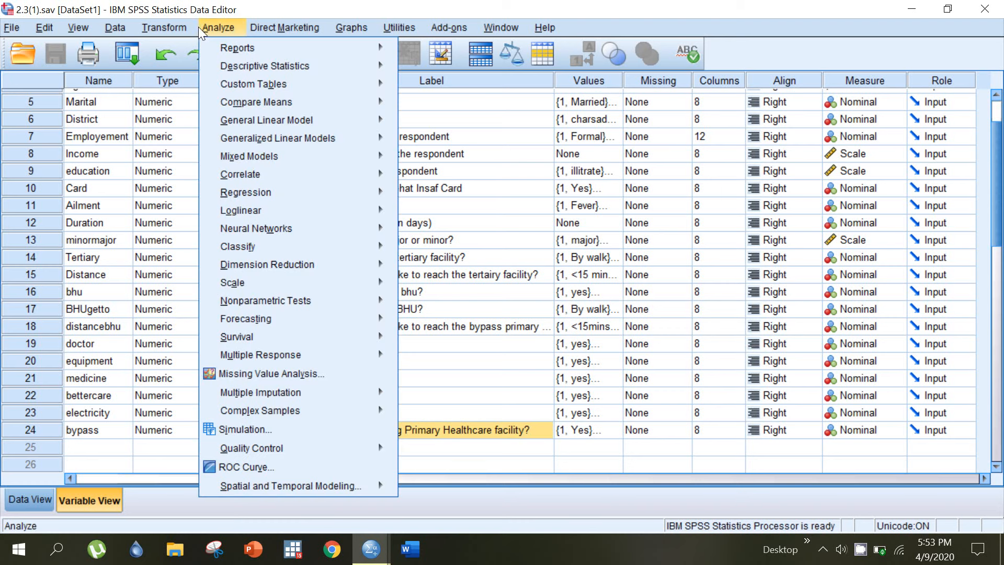
mouse_move(219, 68)
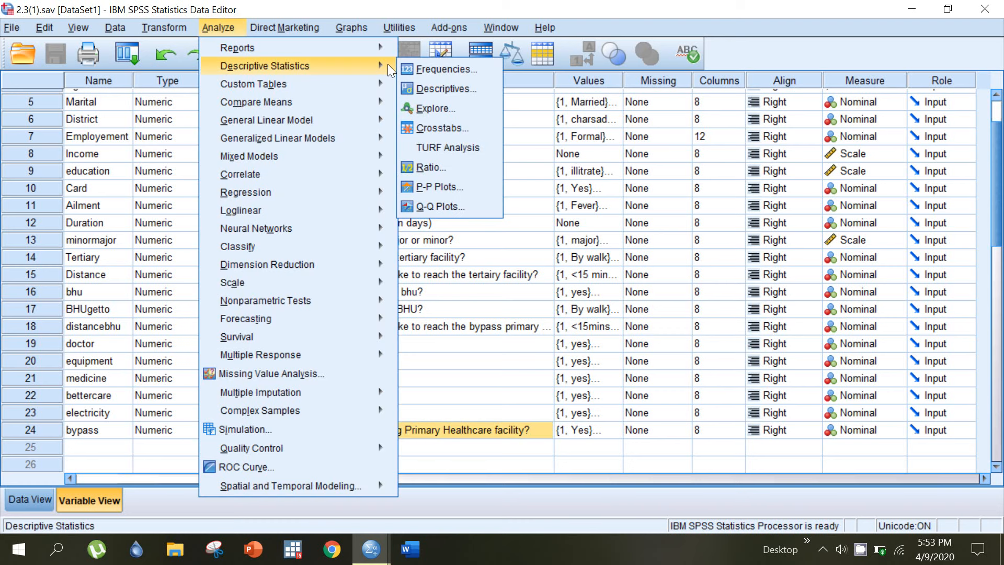
left_click(436, 128)
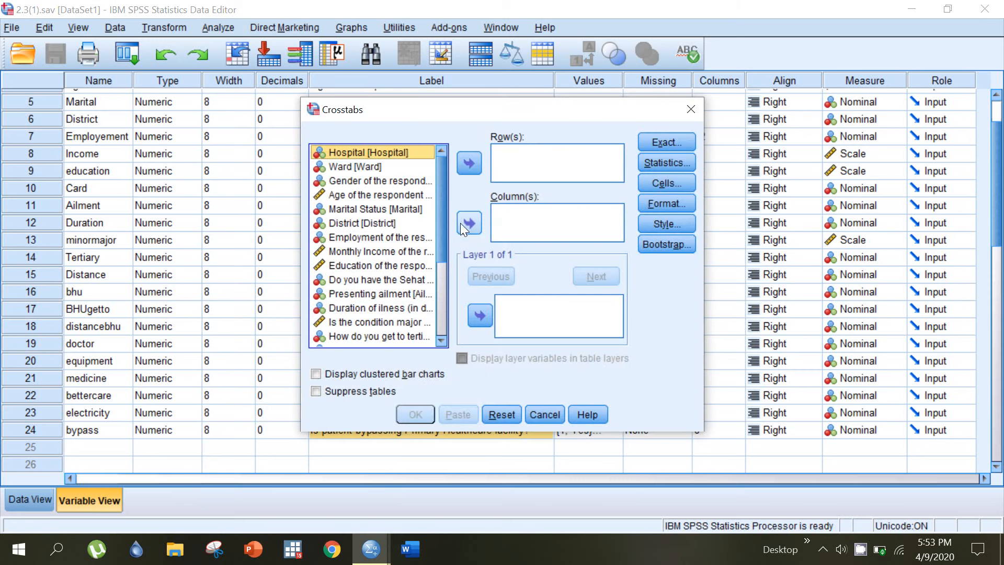
left_click_drag(441, 221, 441, 328)
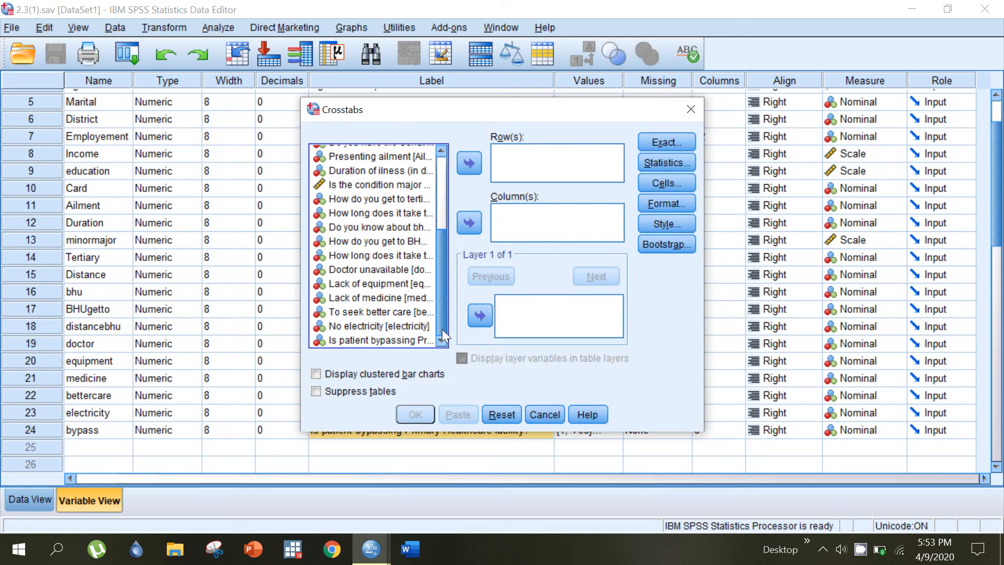
left_click(387, 341)
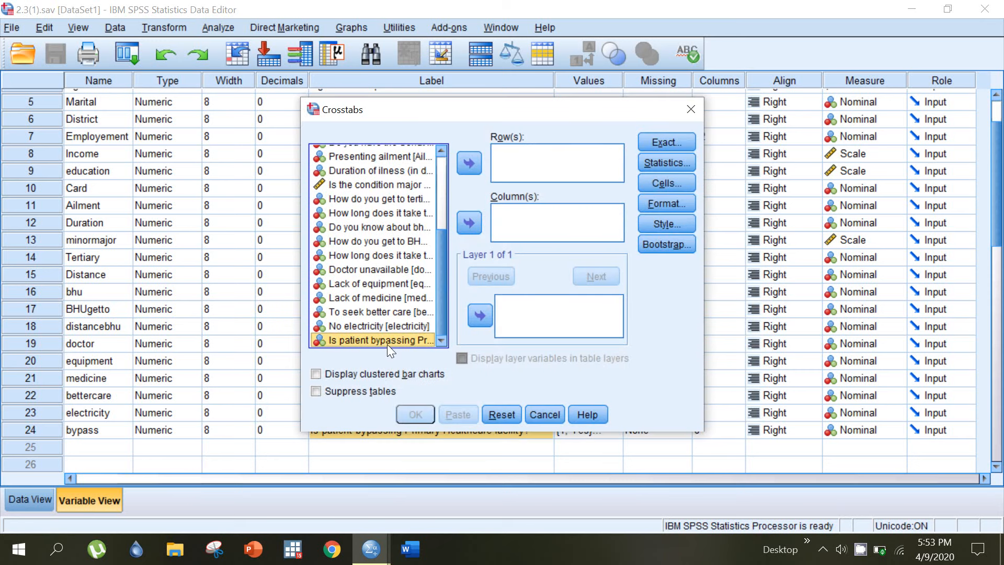
left_click(468, 225)
Add gender of the respondent, marital status and employment of the respondent as the crosstab's row variables.
left_click_drag(444, 263, 444, 180)
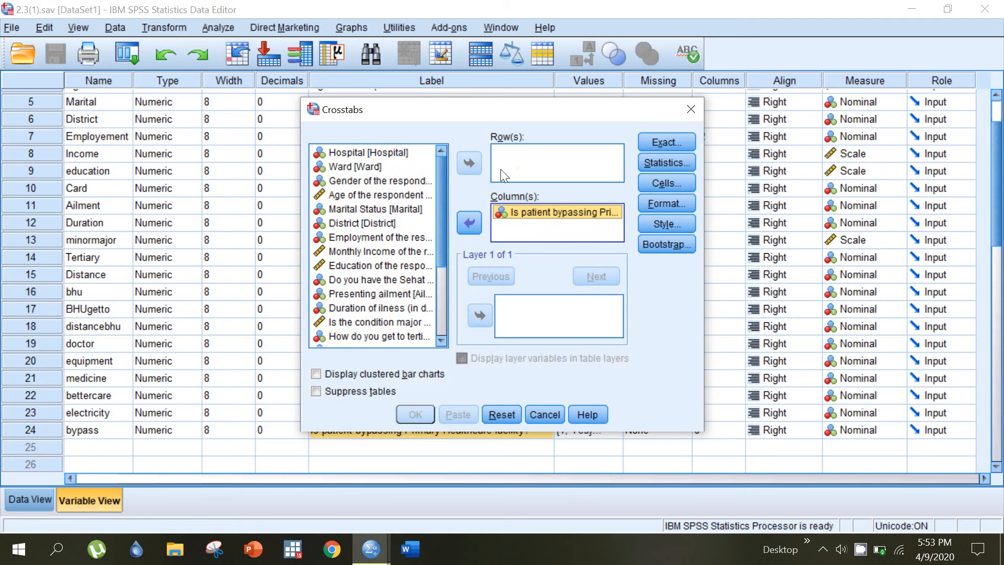
left_click(409, 179)
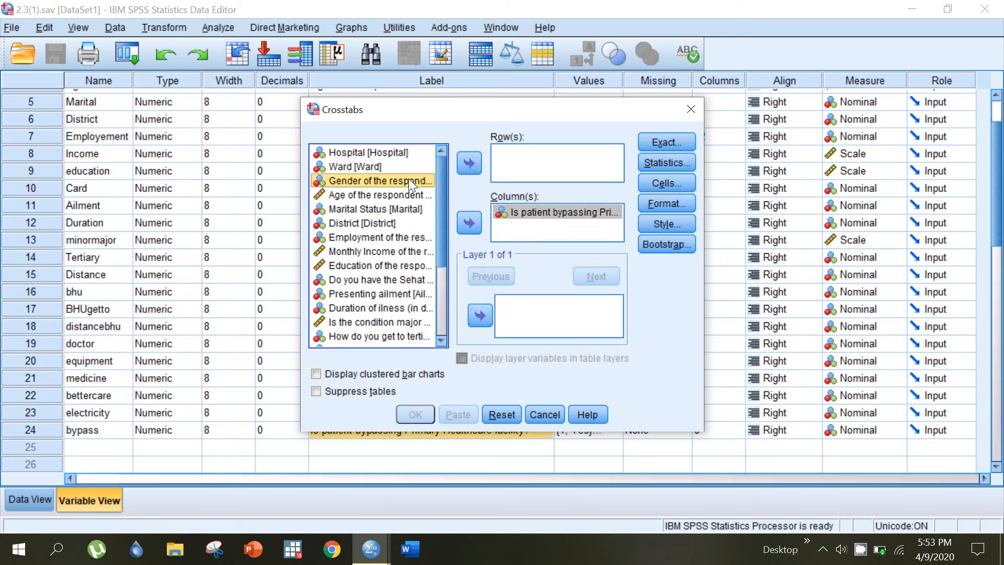
left_click(461, 162)
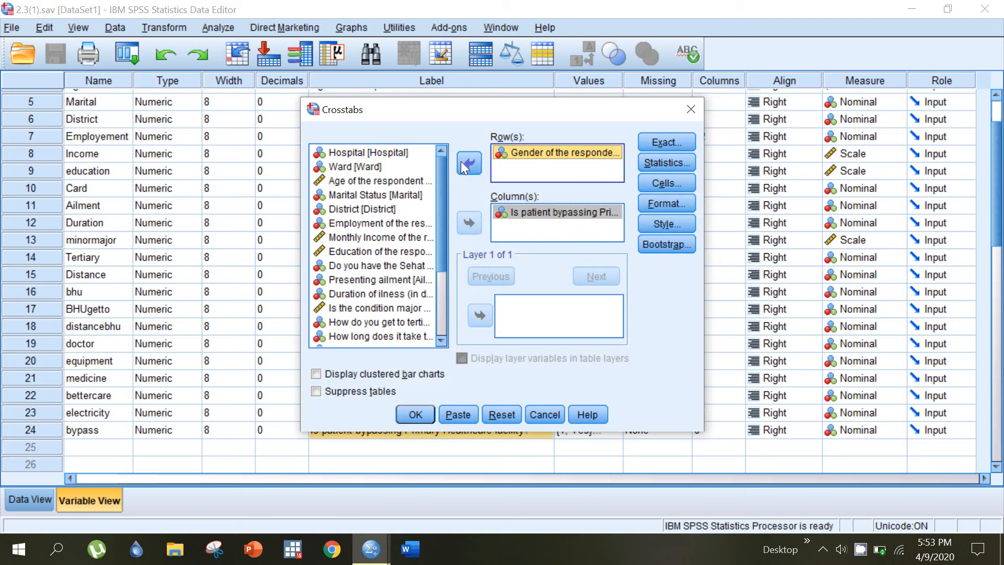
left_click(343, 196)
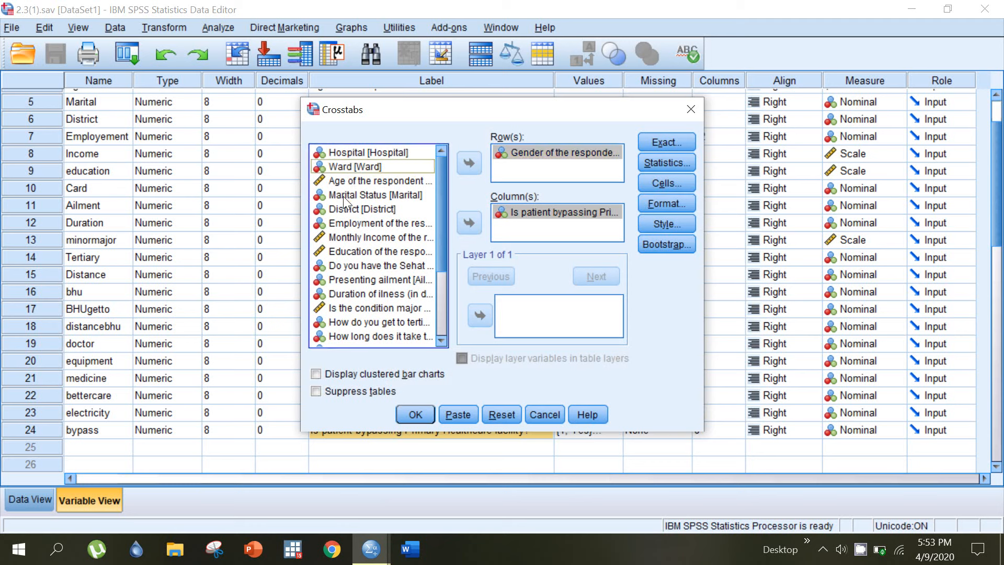
left_click(472, 168)
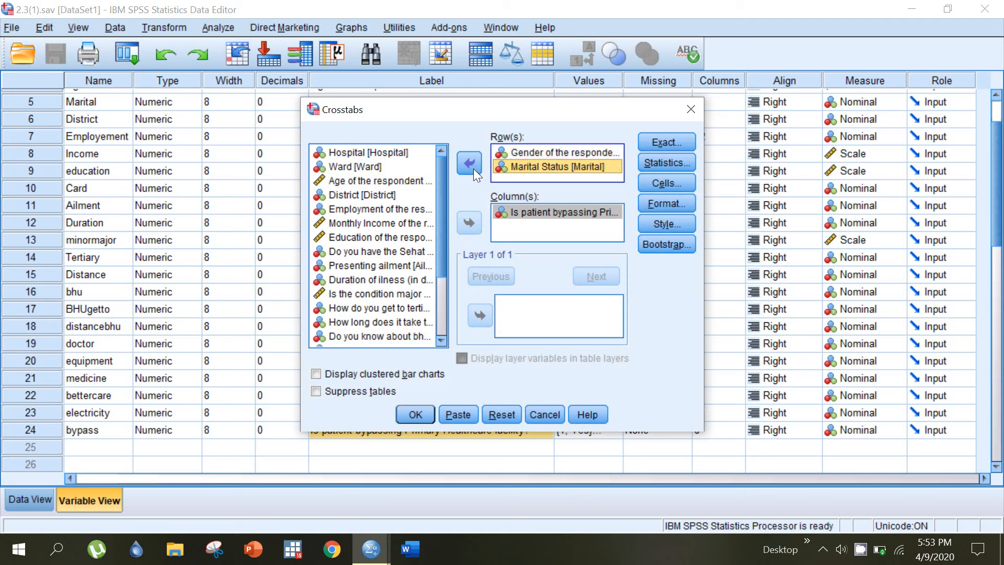
left_click(381, 210)
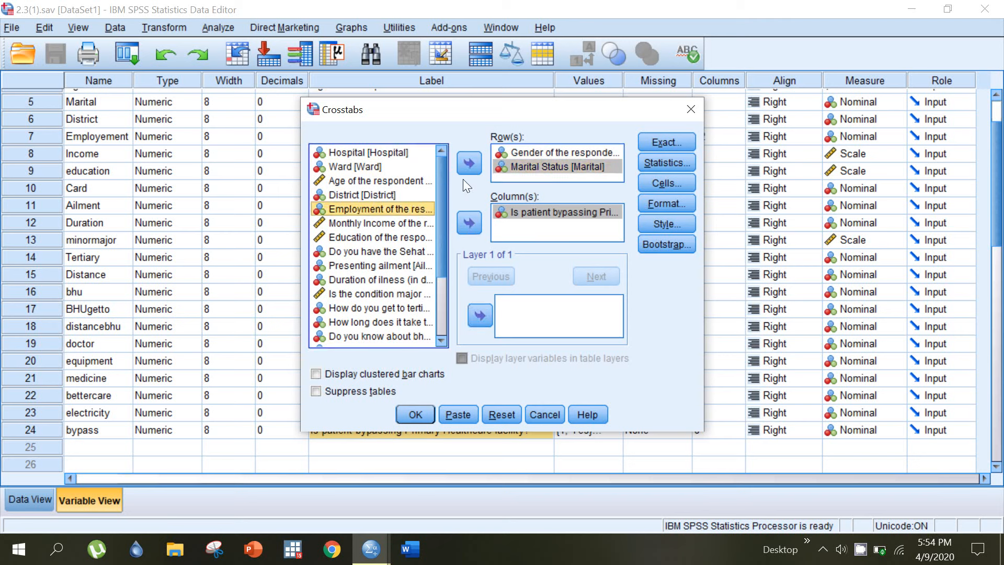
left_click(469, 165)
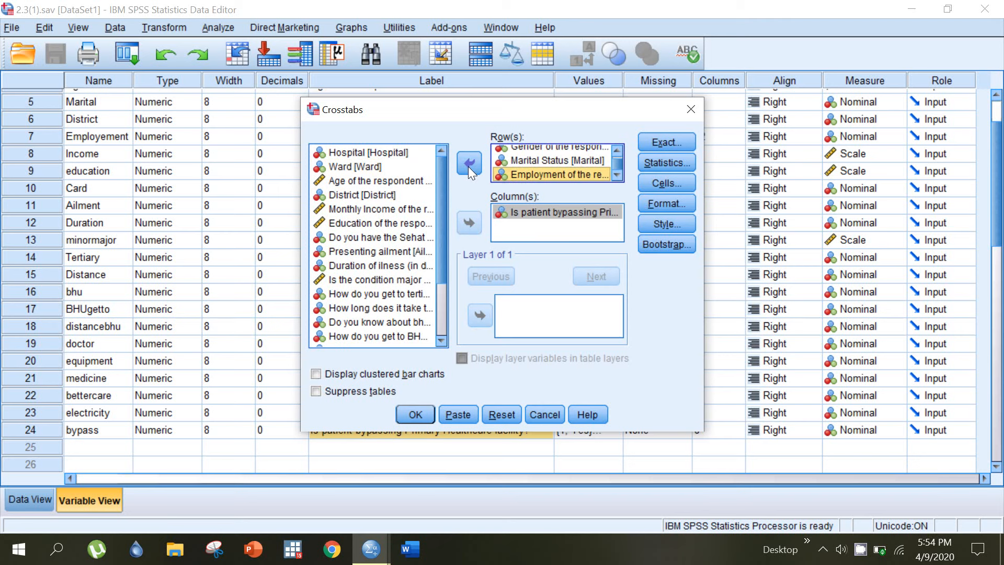
left_click(616, 153)
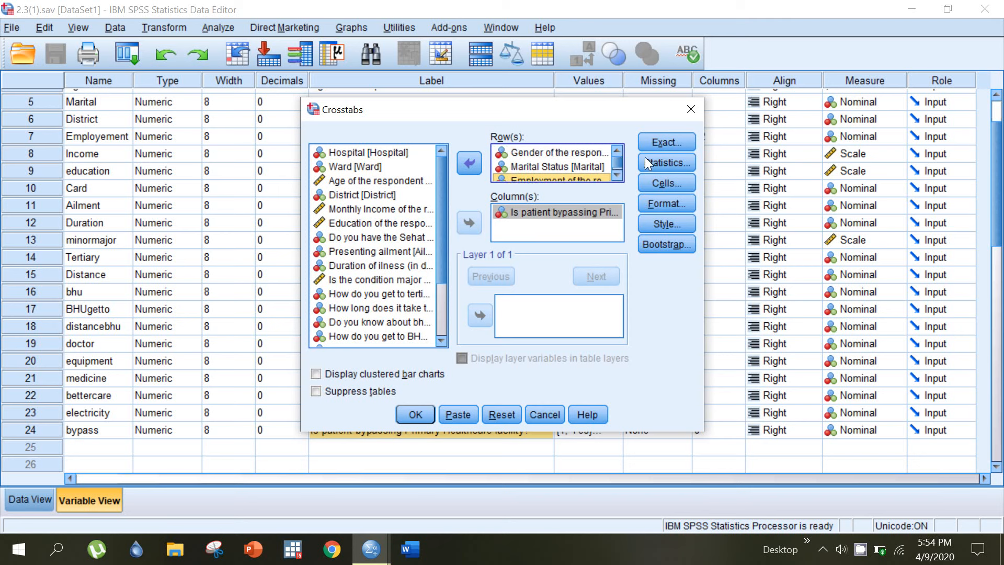
Include the chi-square test in the crosstab statistics.
left_click(663, 161)
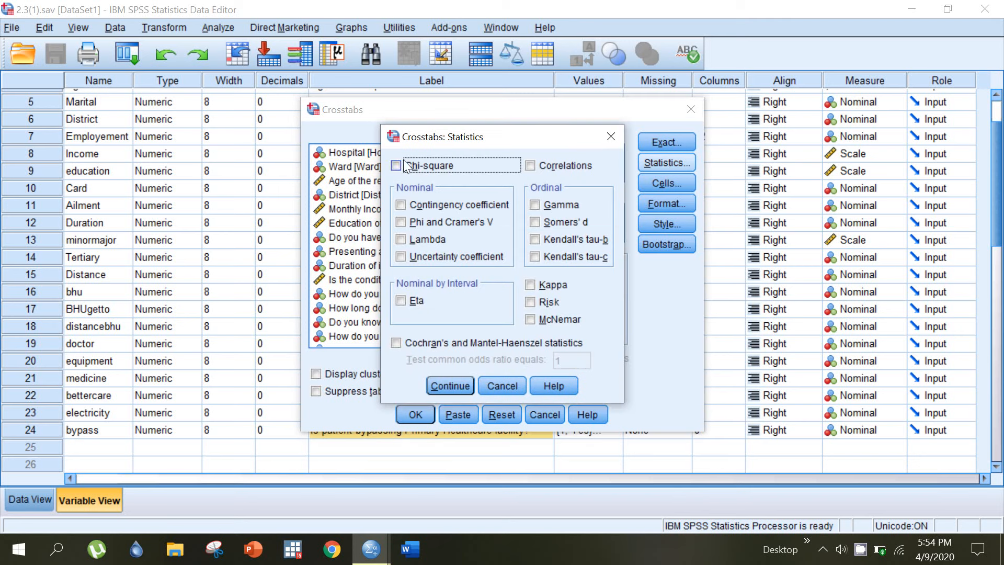
left_click(396, 165)
left_click(449, 386)
left_click(526, 212)
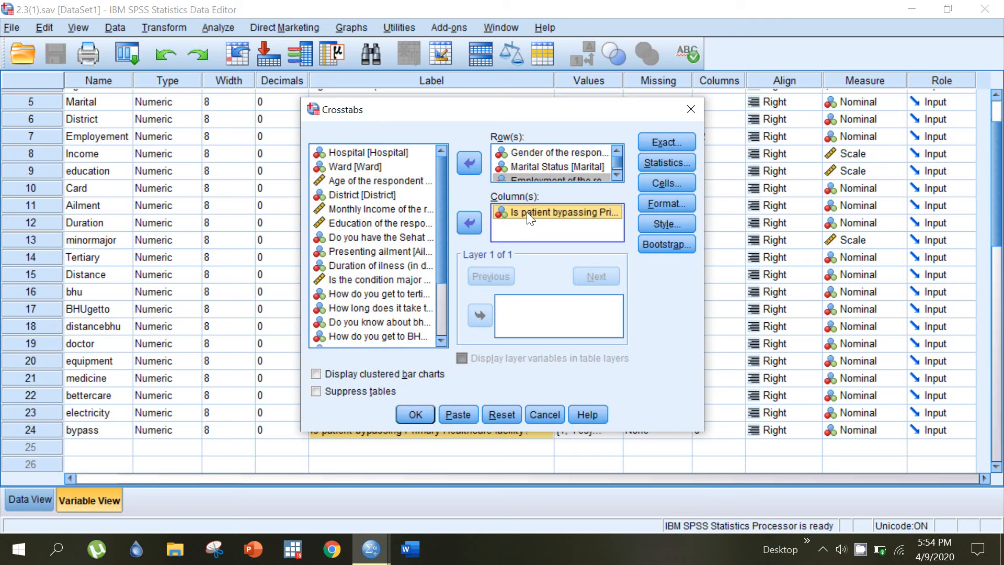
left_click(544, 152)
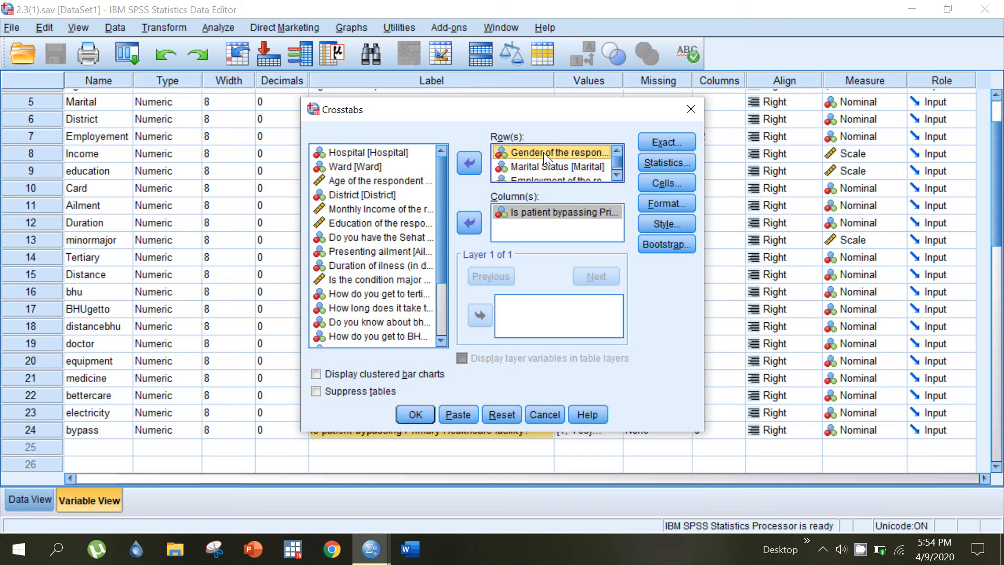
left_click(558, 167)
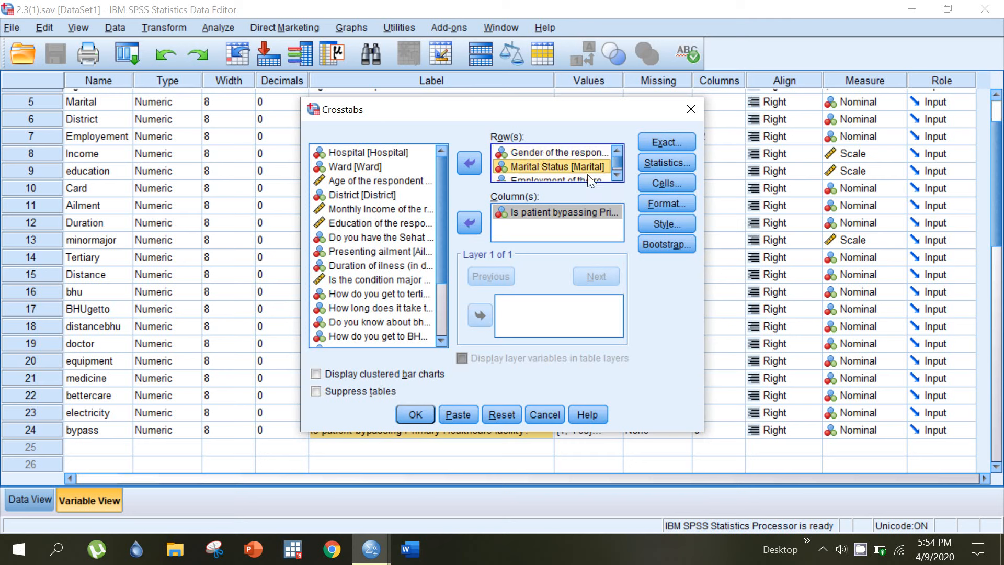
left_click(615, 177)
left_click(572, 174)
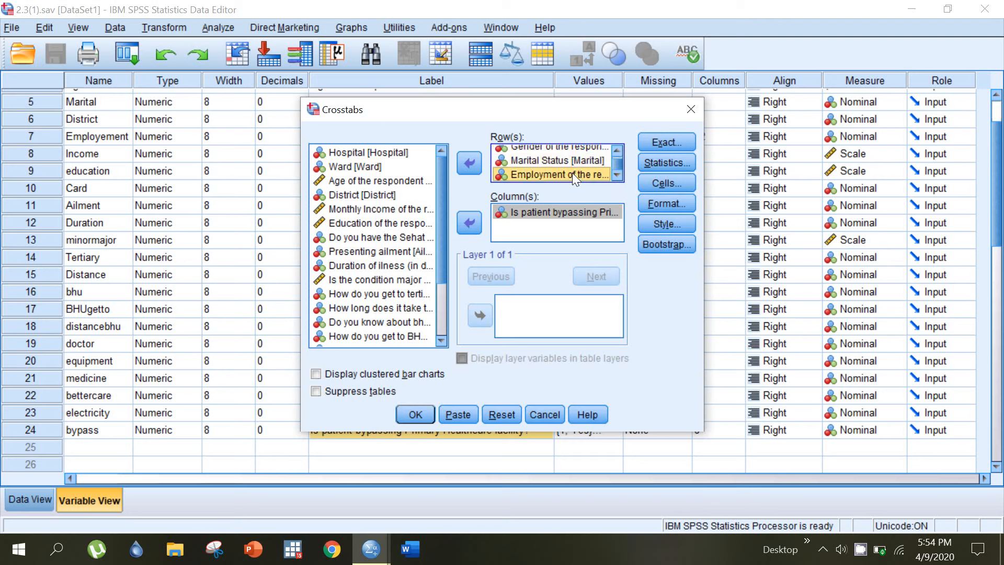
Try to add row percentages to the observed counts in the cell display and run the crosstabs.
left_click(662, 184)
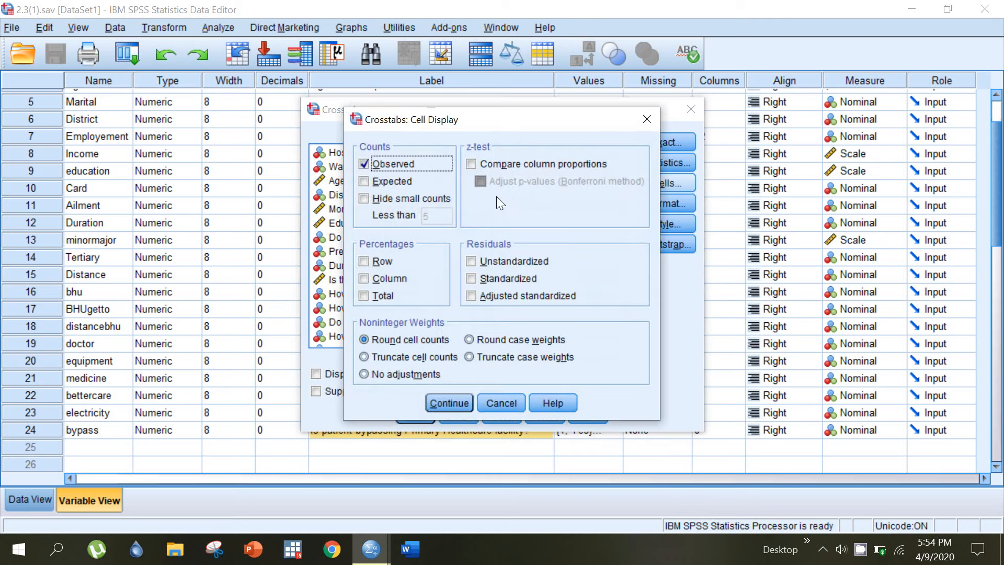
left_click(364, 262)
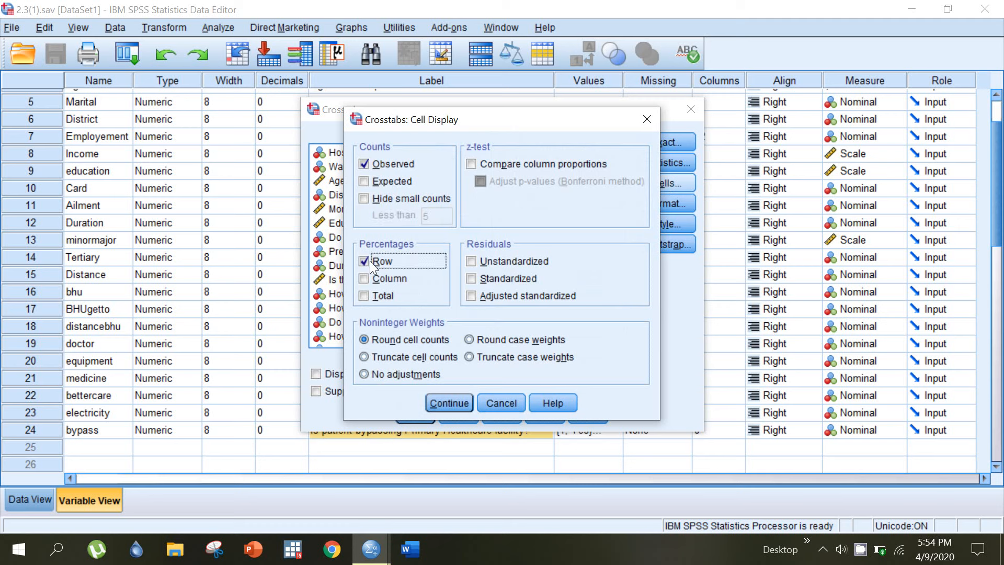
left_click(460, 403)
left_click(414, 412)
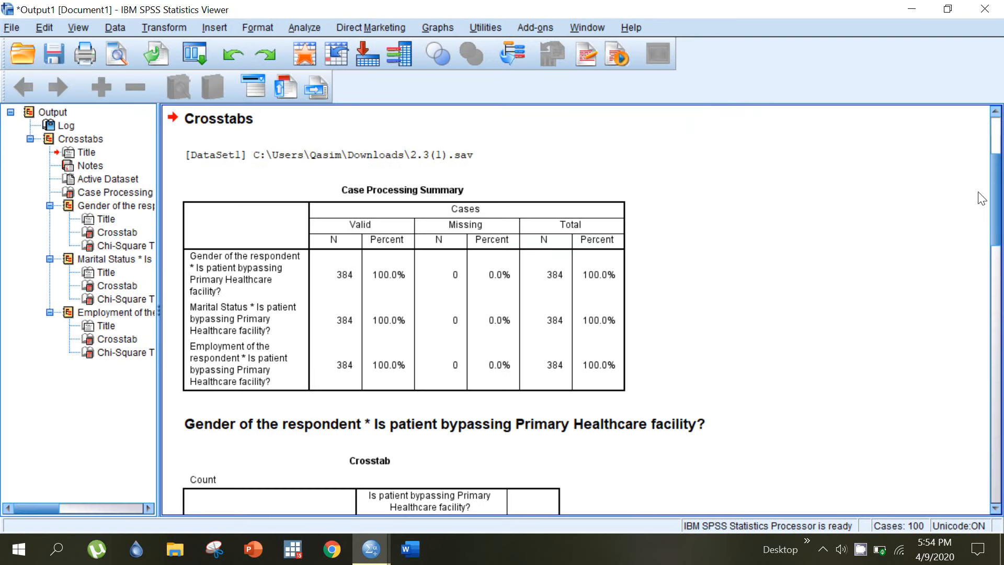
Check the gender crosstab output and rerun the same crosstabs with row percentages enabled in the cell display.
left_click_drag(1000, 211, 1002, 239)
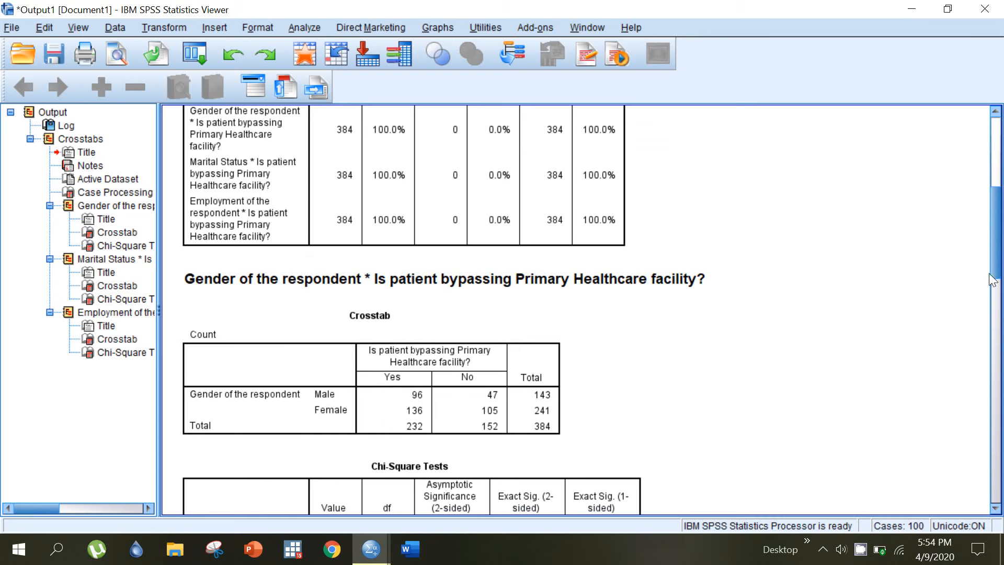
scroll(921, 291, "down", 3)
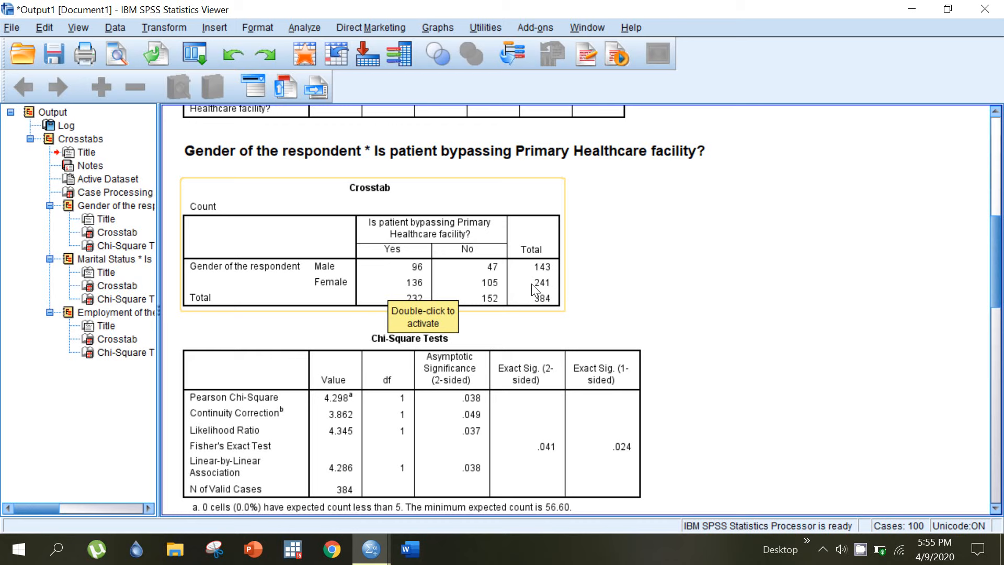
left_click(297, 30)
mouse_move(310, 68)
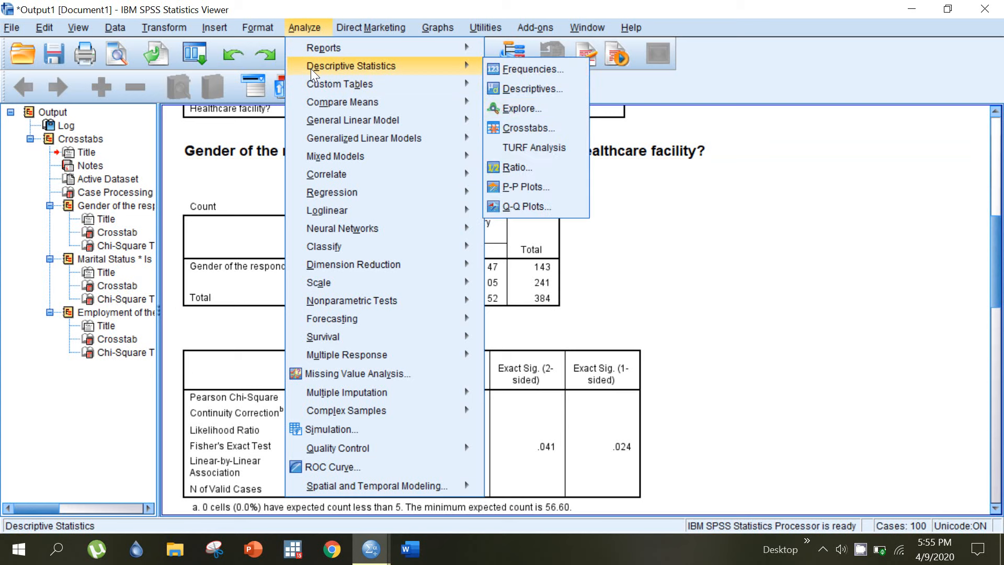
left_click(528, 131)
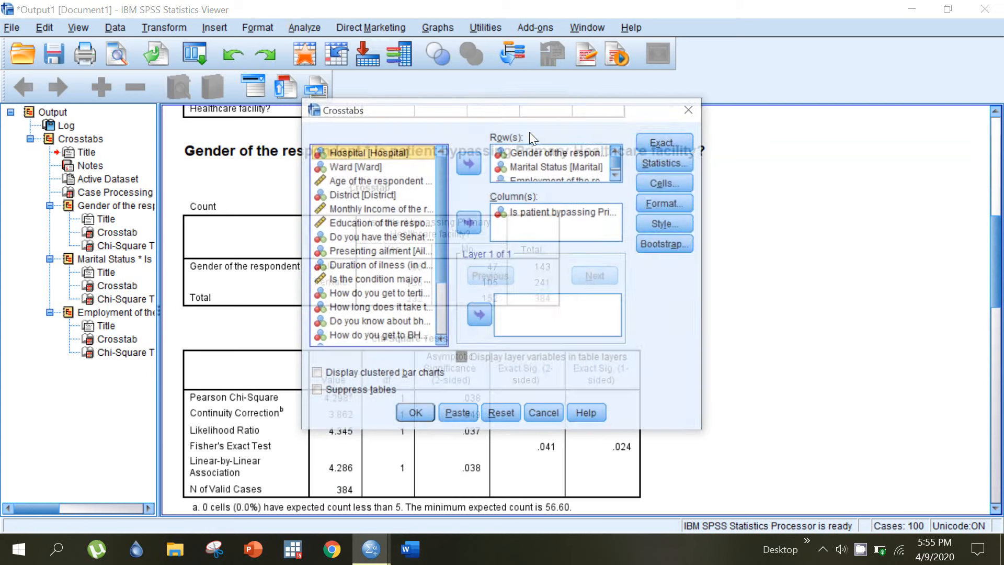
left_click(645, 186)
left_click(366, 256)
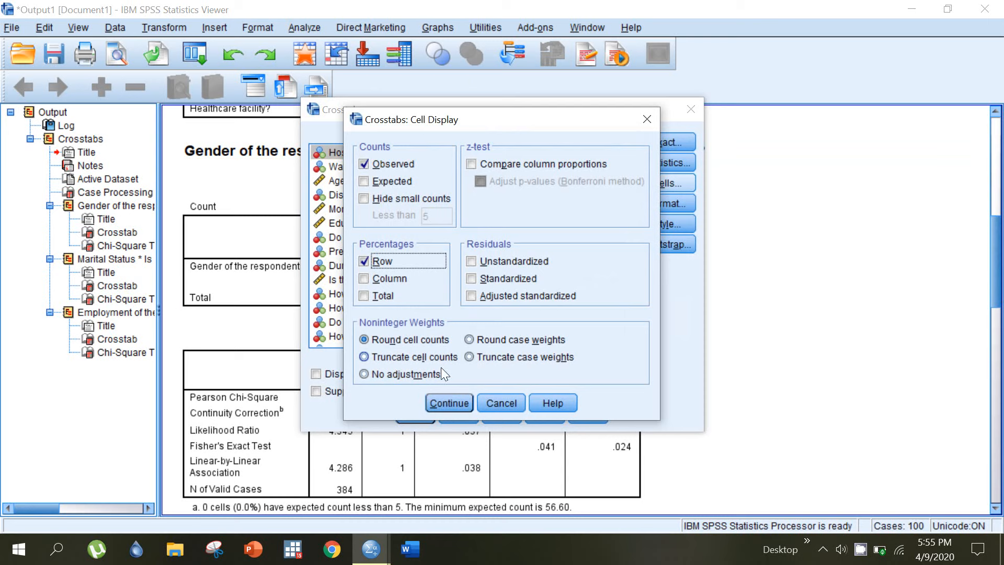
left_click(449, 403)
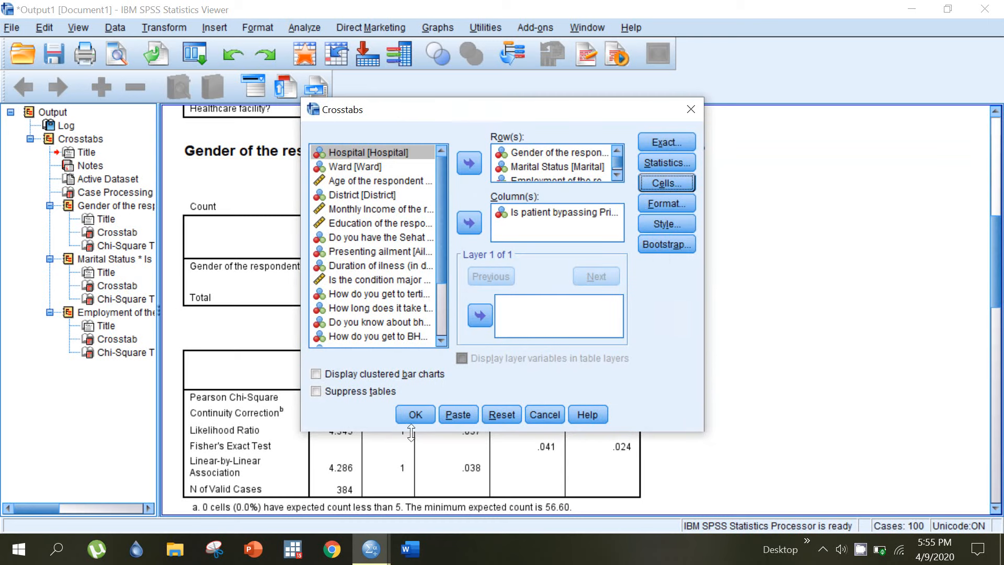
left_click(415, 417)
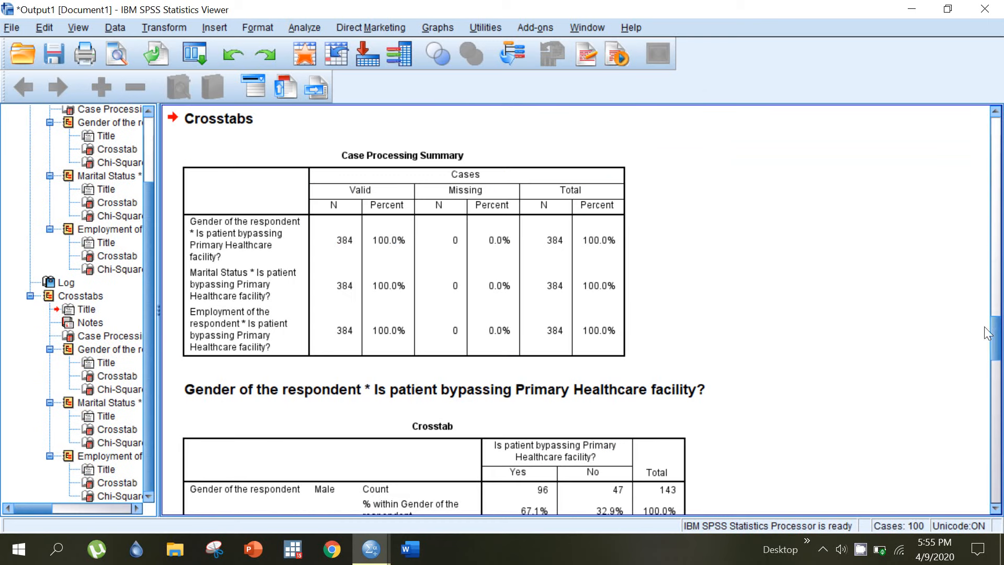
Review the row percentages and chi-square tests for gender, marital status and employment against bypassing the primary healthcare facility.
left_click_drag(997, 337, 997, 364)
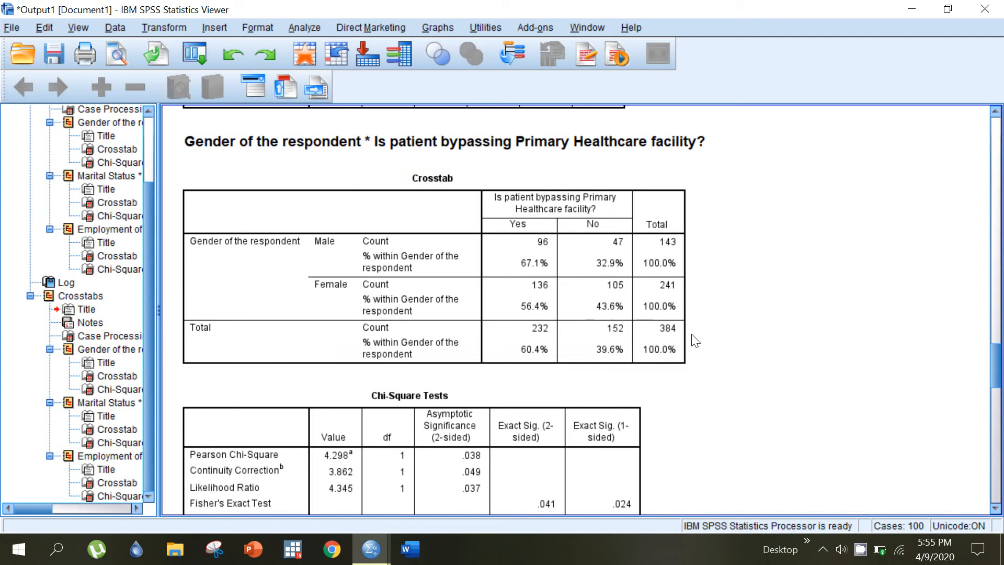
mouse_move(999, 372)
left_mouse_down()
mouse_move(998, 389)
mouse_move(998, 373)
left_mouse_up()
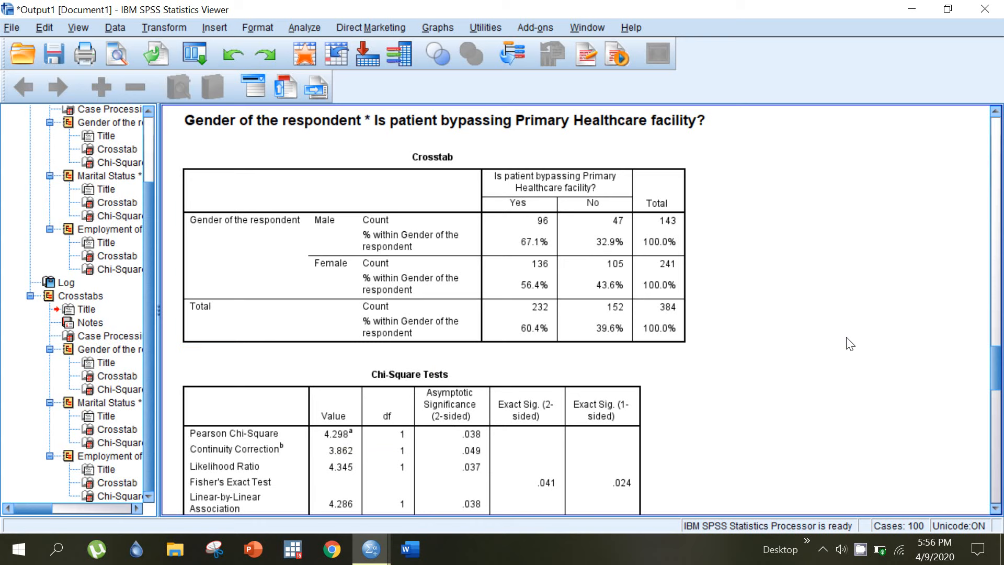
left_click_drag(1000, 382, 994, 442)
left_click(440, 227)
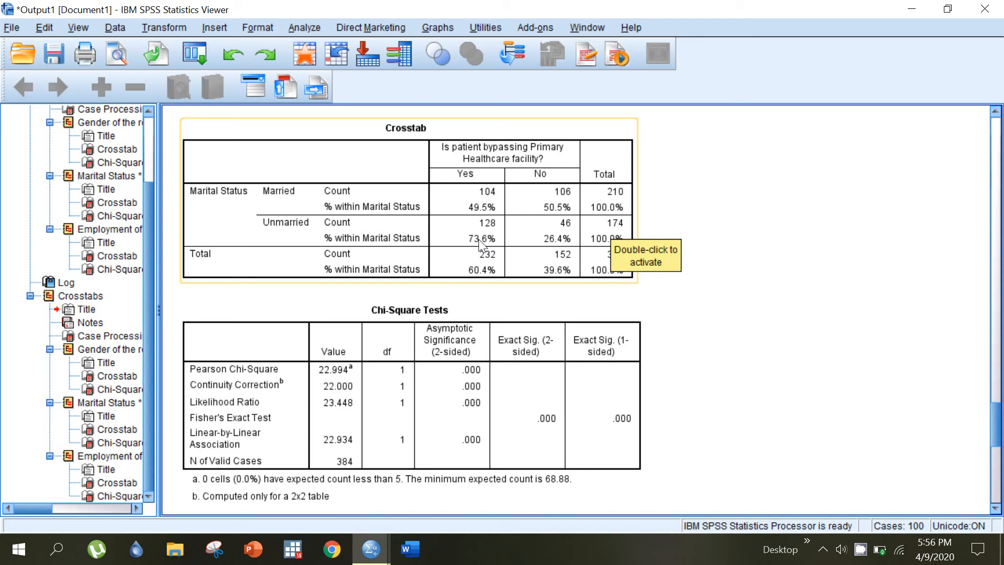
left_click(323, 369)
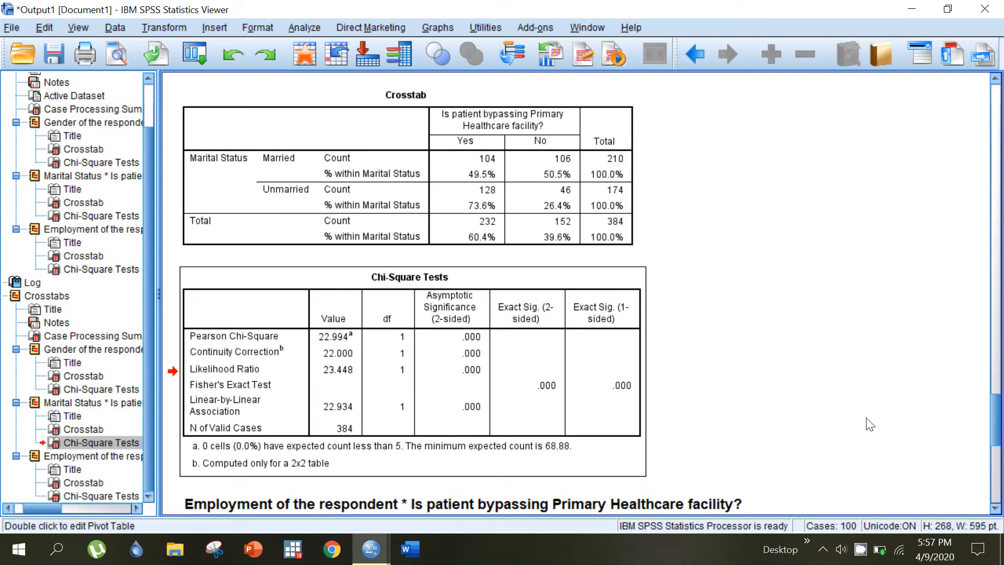
left_click_drag(996, 443, 996, 390)
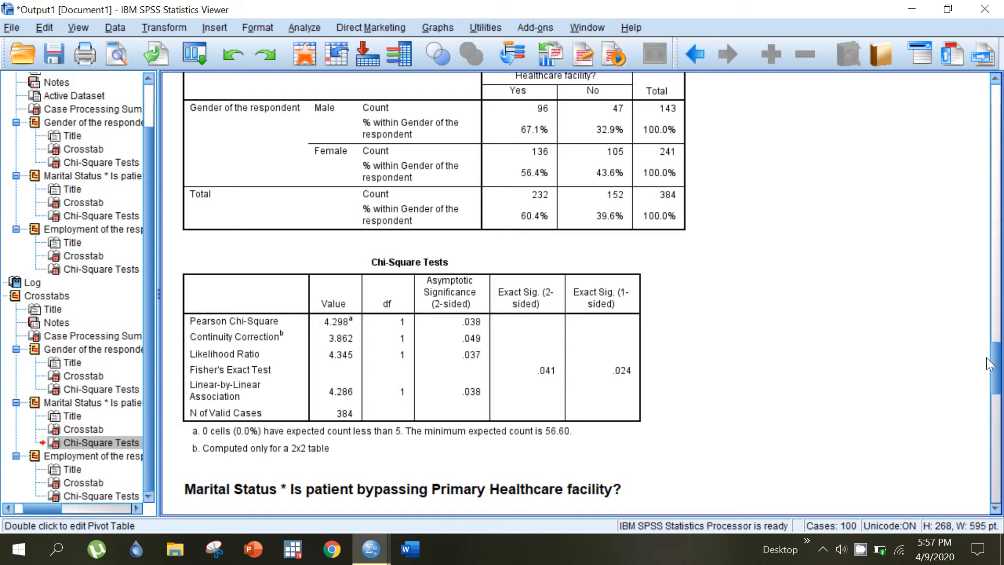
left_click_drag(996, 366, 997, 472)
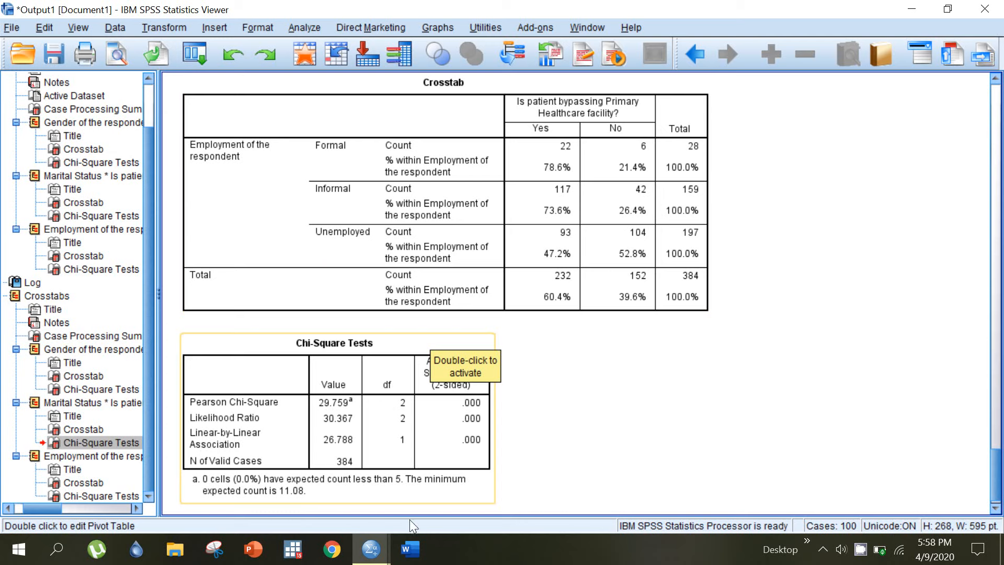
Switch to Word and create a blank document in a maximized window, returning to the SPSS output.
left_click(409, 555)
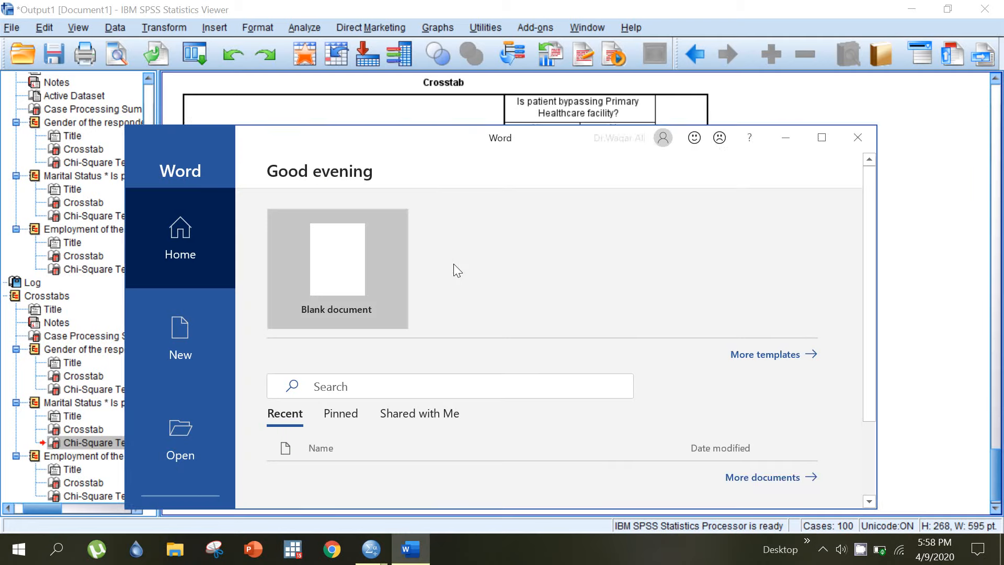
left_click(346, 259)
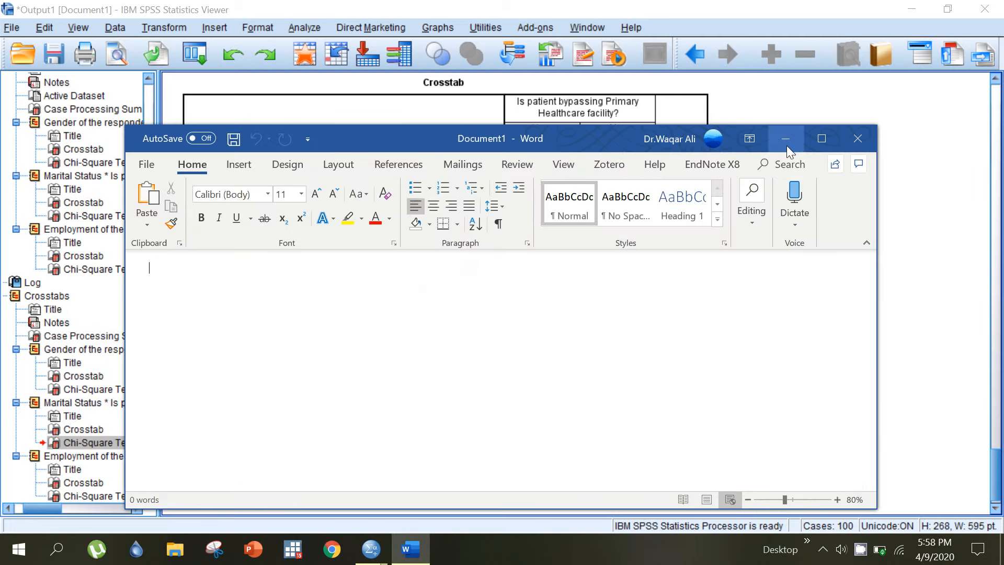
left_click(821, 139)
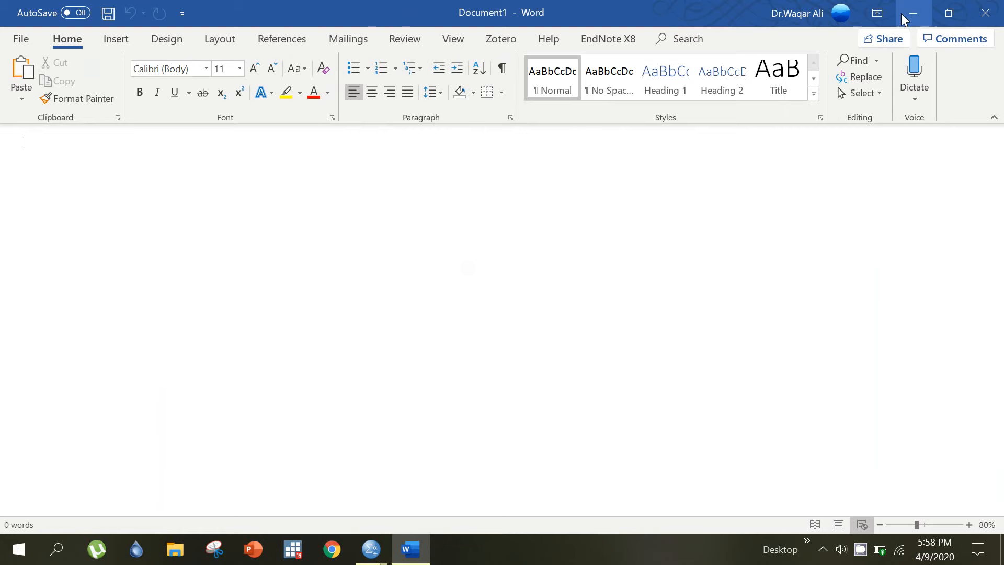
left_click(903, 13)
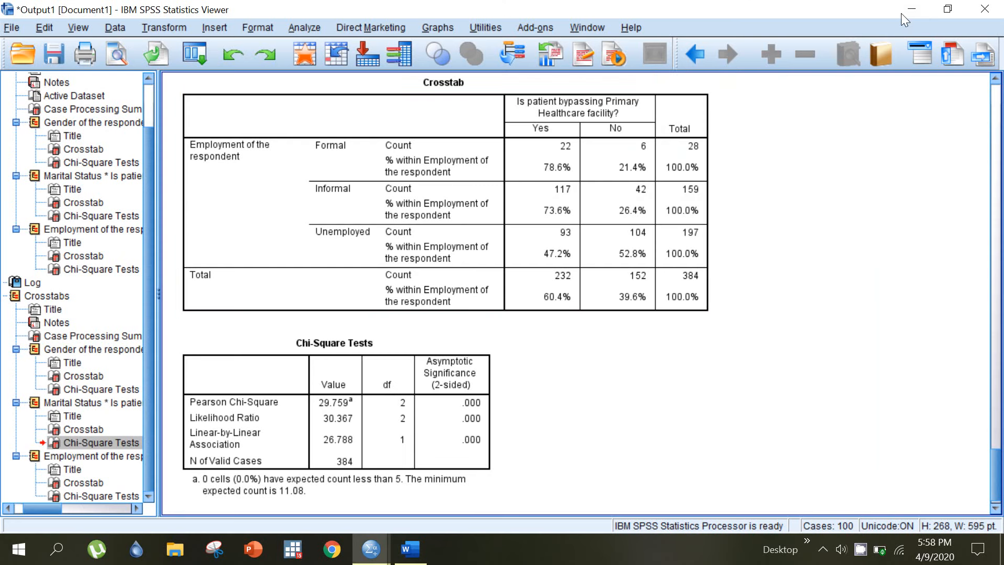
Copy the employment crosstab from the SPSS output and paste it into the blank Word document with its source formatting.
left_click(518, 188)
right_click(518, 187)
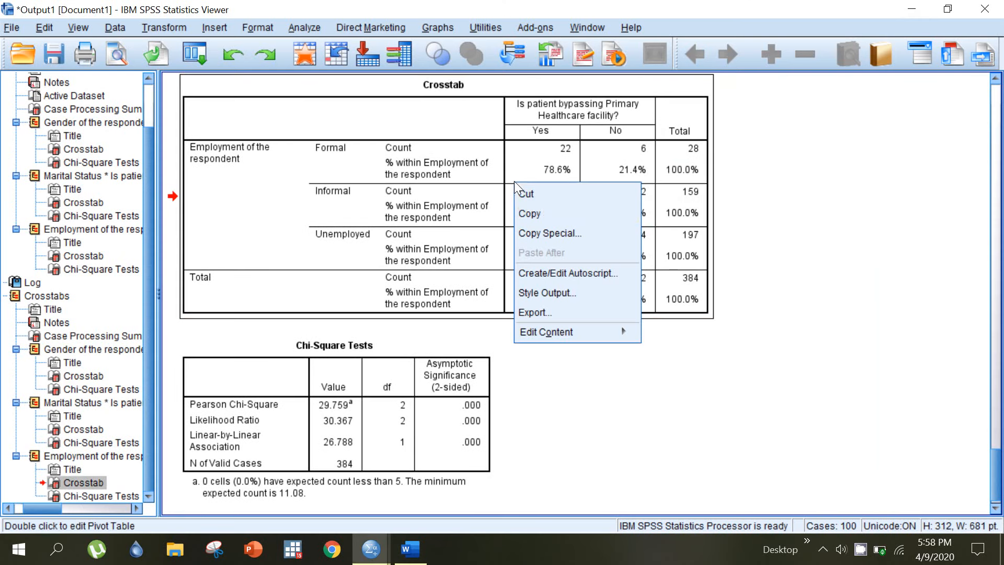
left_click(527, 213)
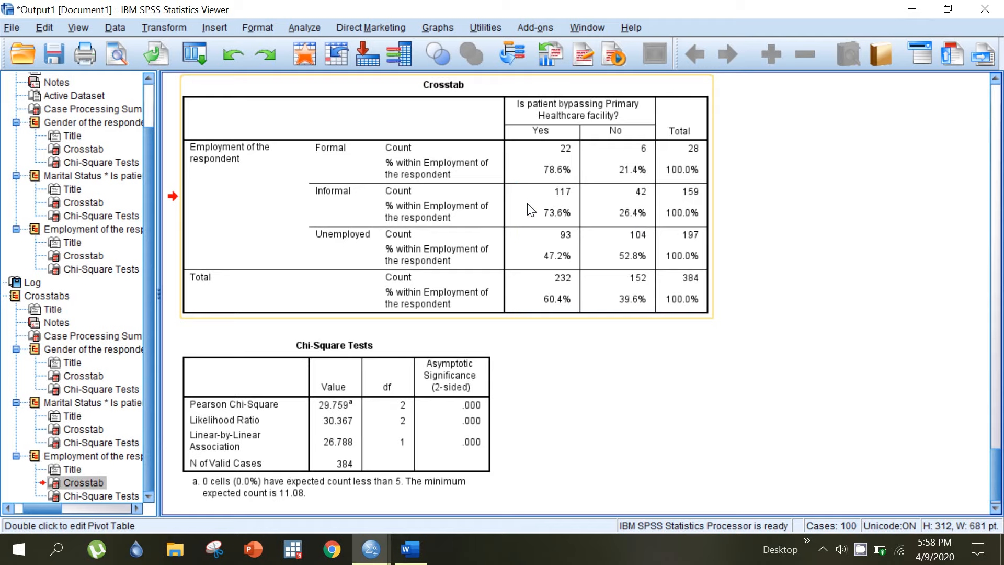
left_click(408, 555)
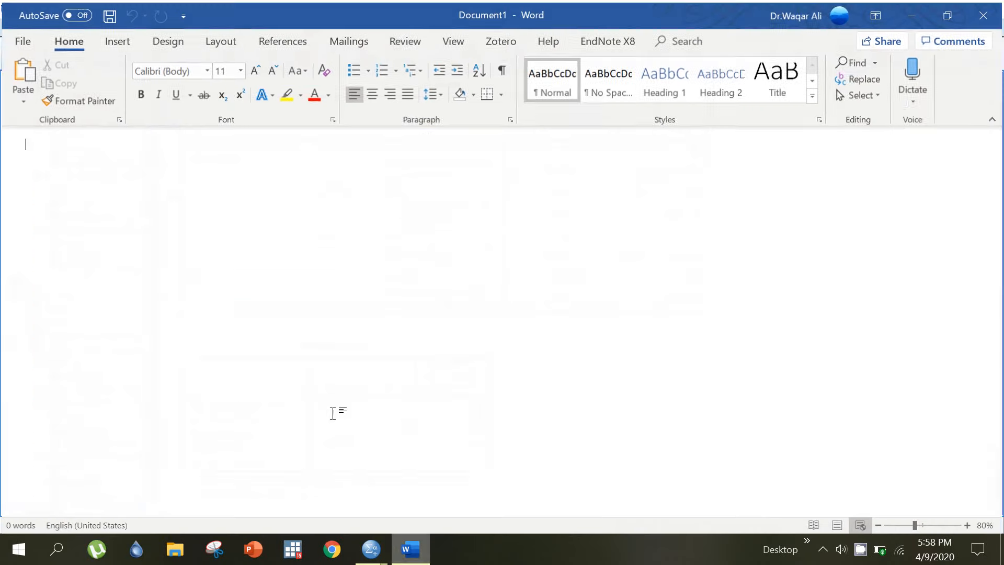
right_click(323, 321)
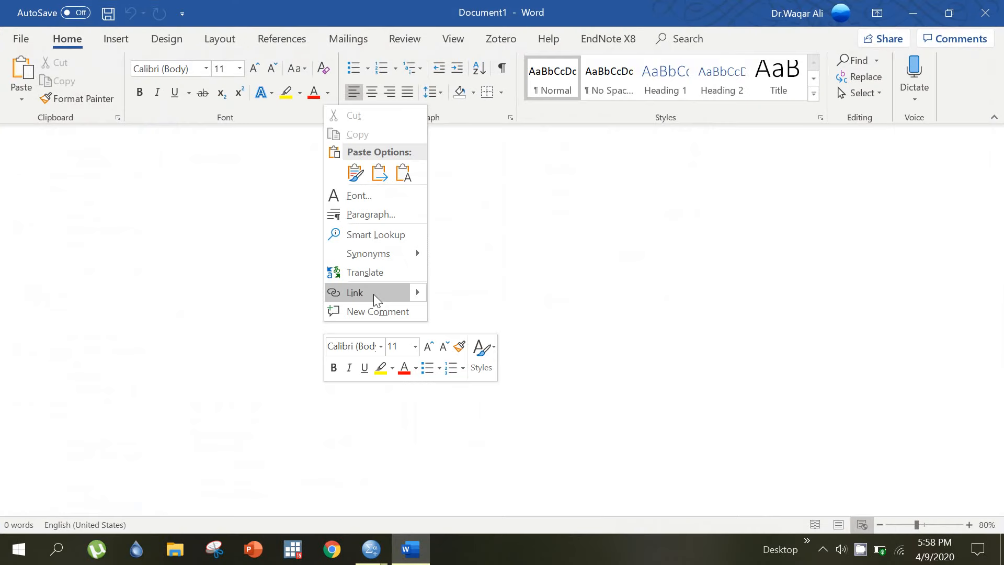
left_click(355, 174)
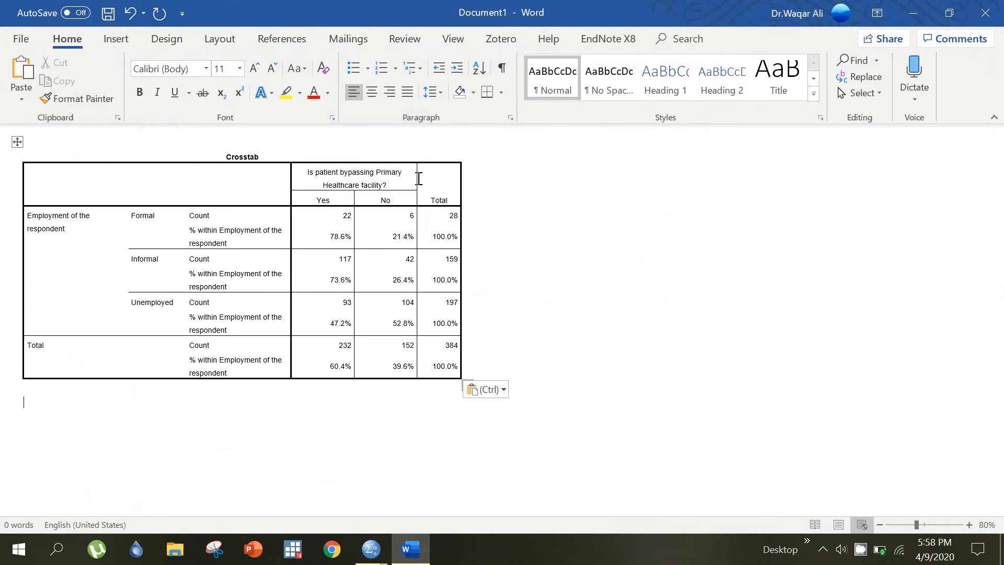
Insert a new column to the right of the Total column in the pasted employment crosstab.
left_click(438, 185)
right_click(439, 185)
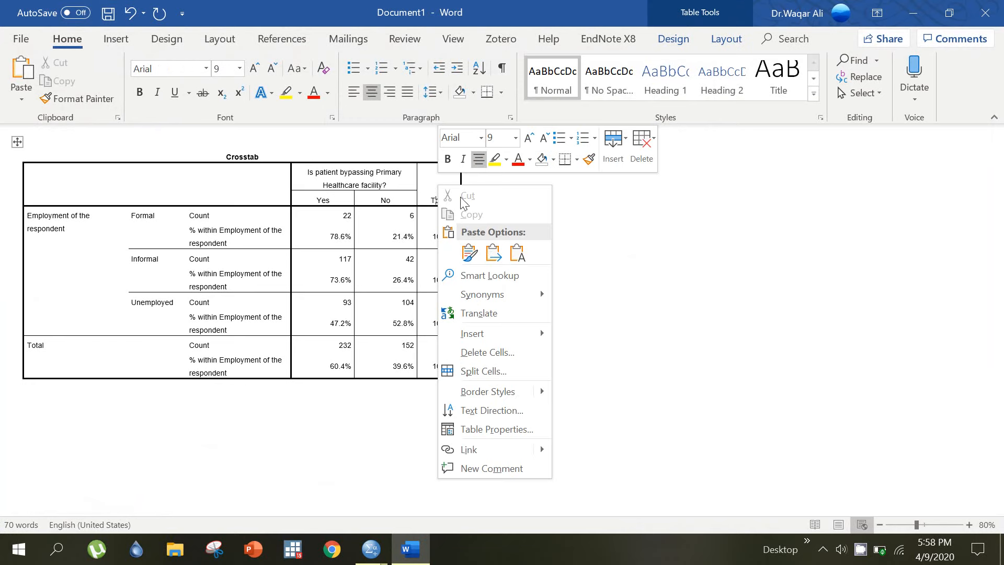
mouse_move(477, 333)
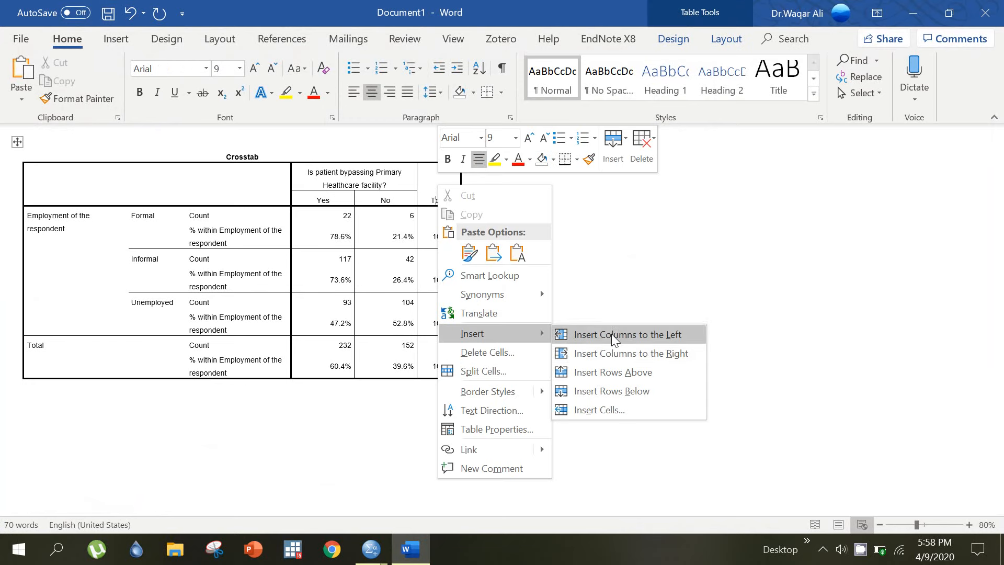
left_click(614, 353)
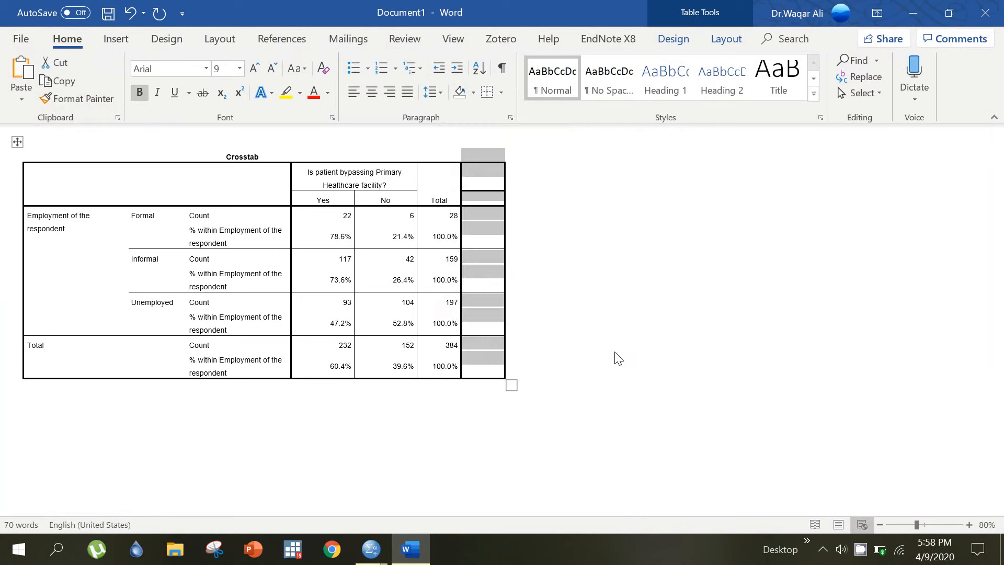
Merge the new column's cells from the Formal row down to the Total row, and merge its two header cells.
left_click(482, 230)
left_click_drag(482, 178, 487, 347)
right_click(471, 243)
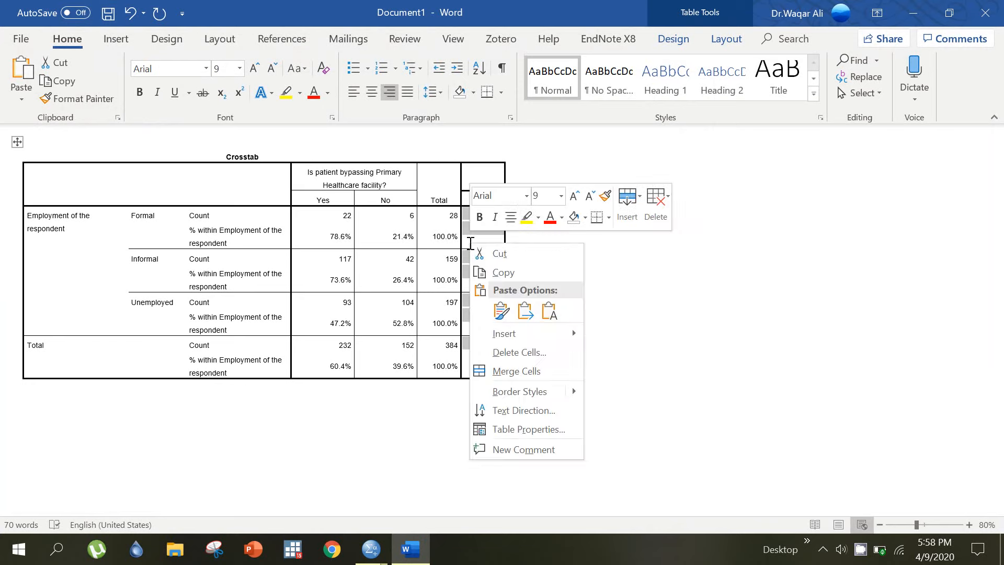
left_click(505, 372)
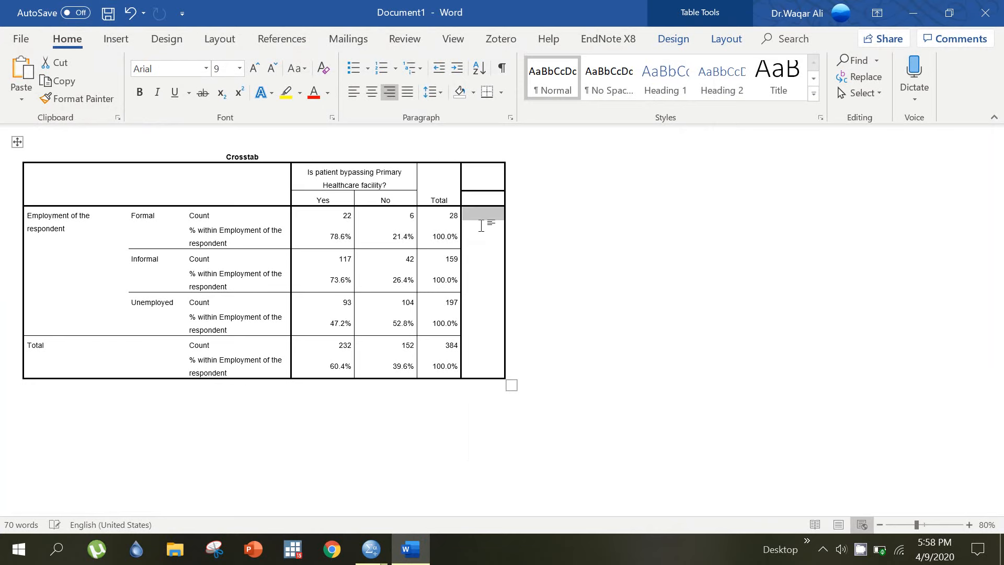
left_click(480, 183)
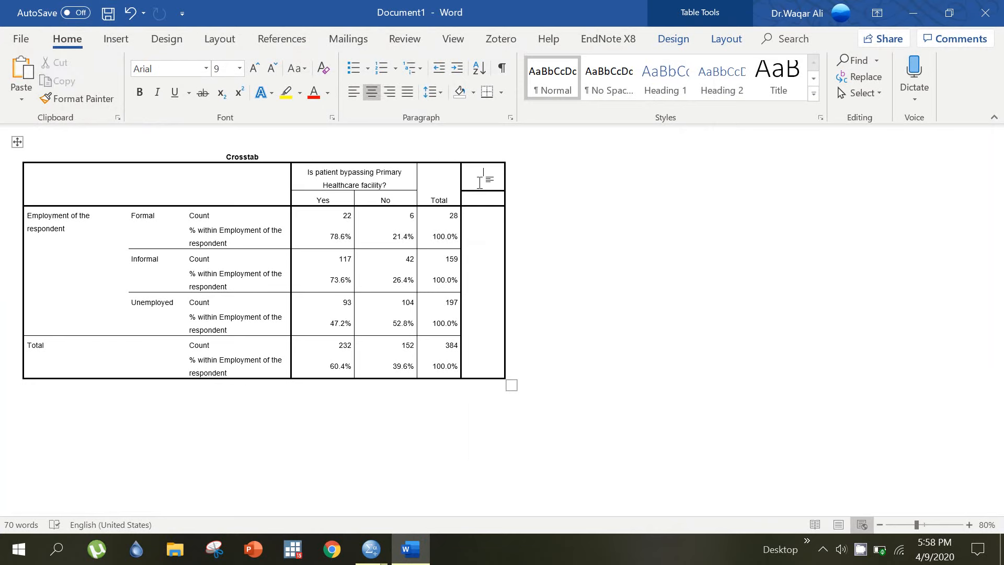
left_click_drag(477, 173, 477, 202)
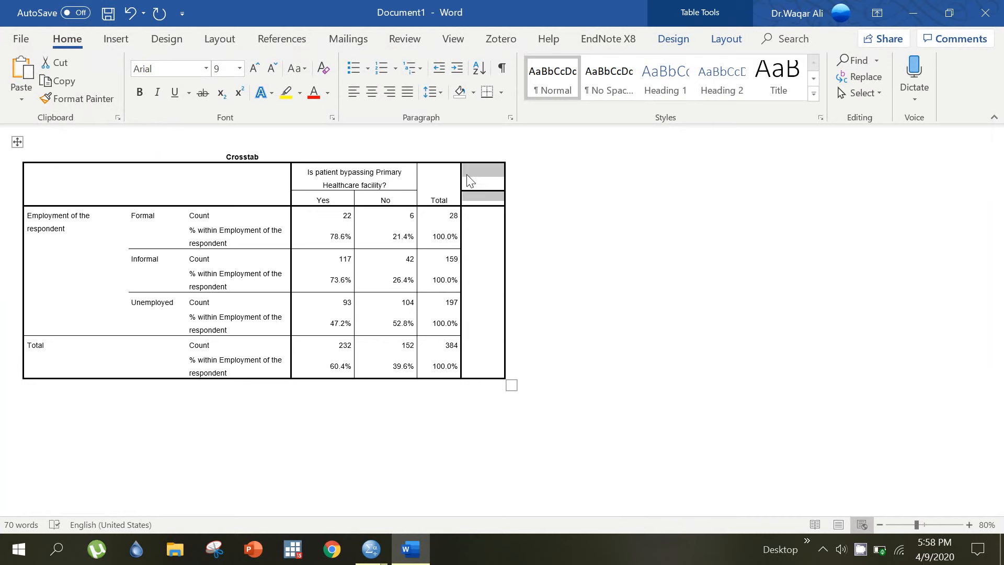
right_click(470, 181)
left_click(503, 305)
Enter "Chi Square value" and "P value" as the new column's heading, with 22.9 and 0.001 in the merged cell below.
left_click(480, 187)
type("Chi Square value")
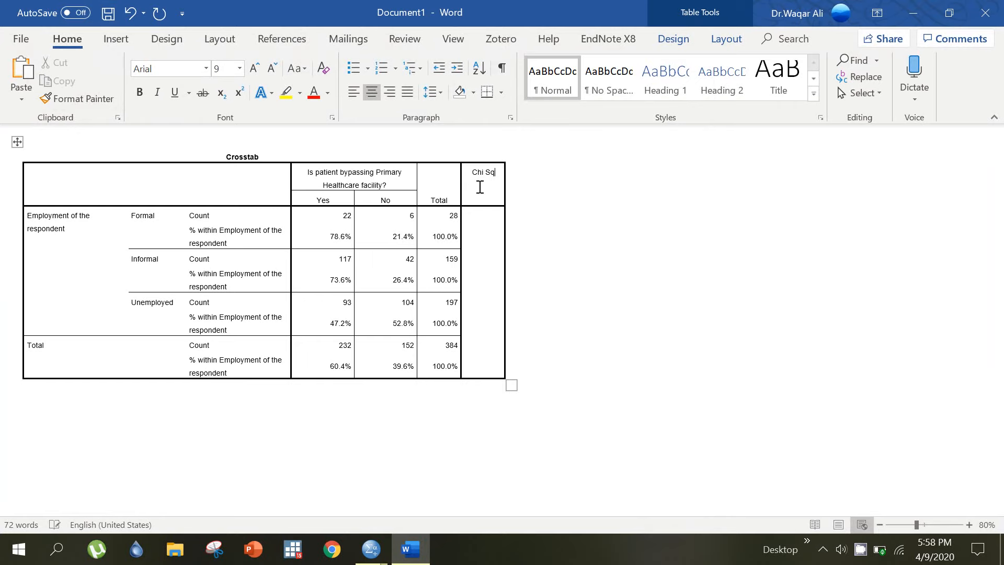
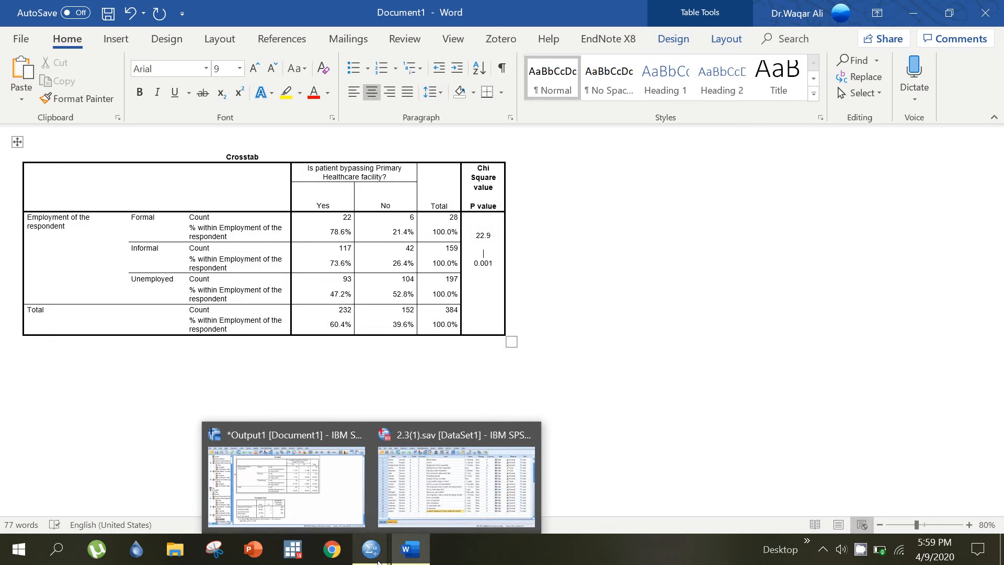
left_click(157, 392)
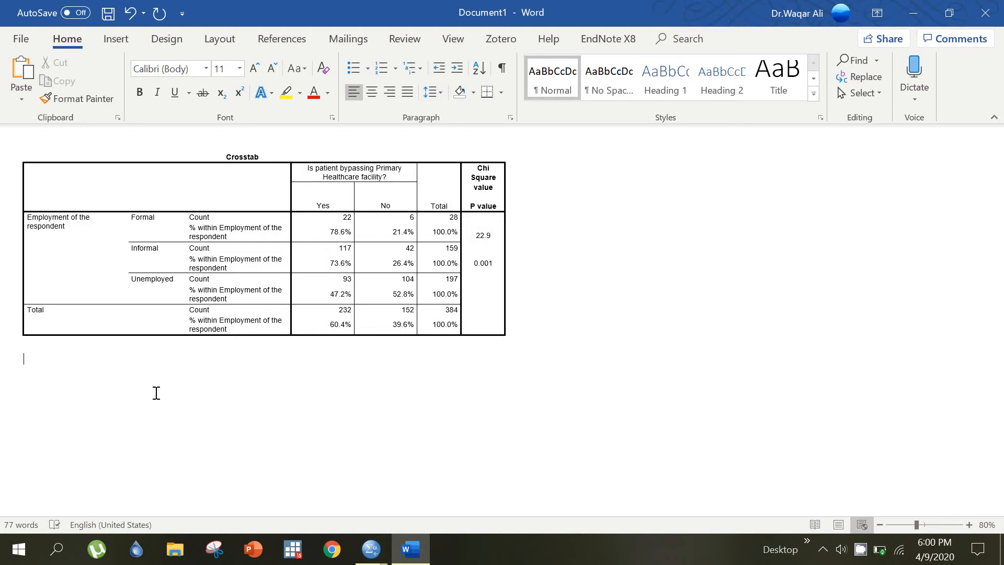
left_click_drag(329, 294, 353, 294)
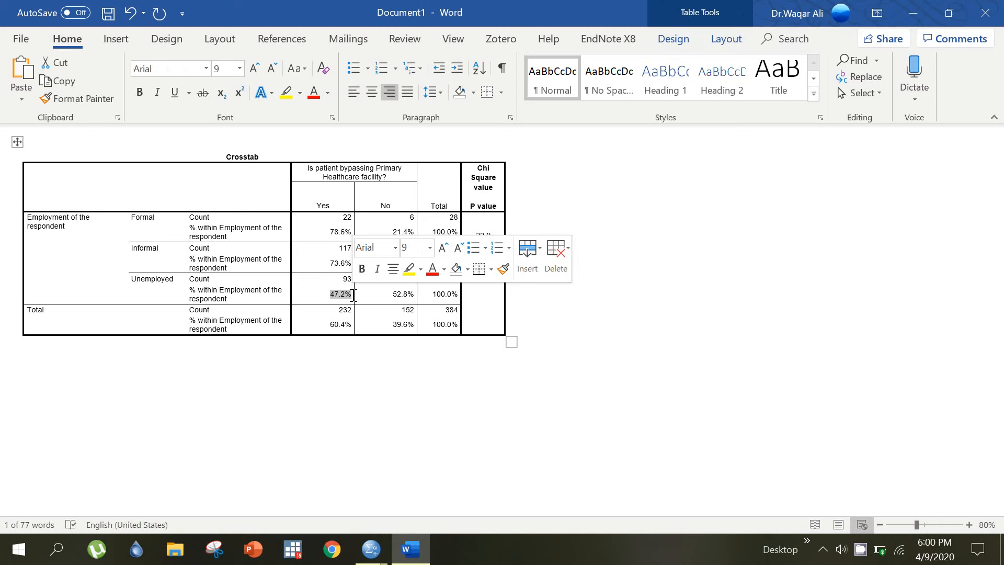
Switch to the SPSS output, reopen Crosstabs and remove gender, marital status and employment from the row variables.
mouse_move(371, 558)
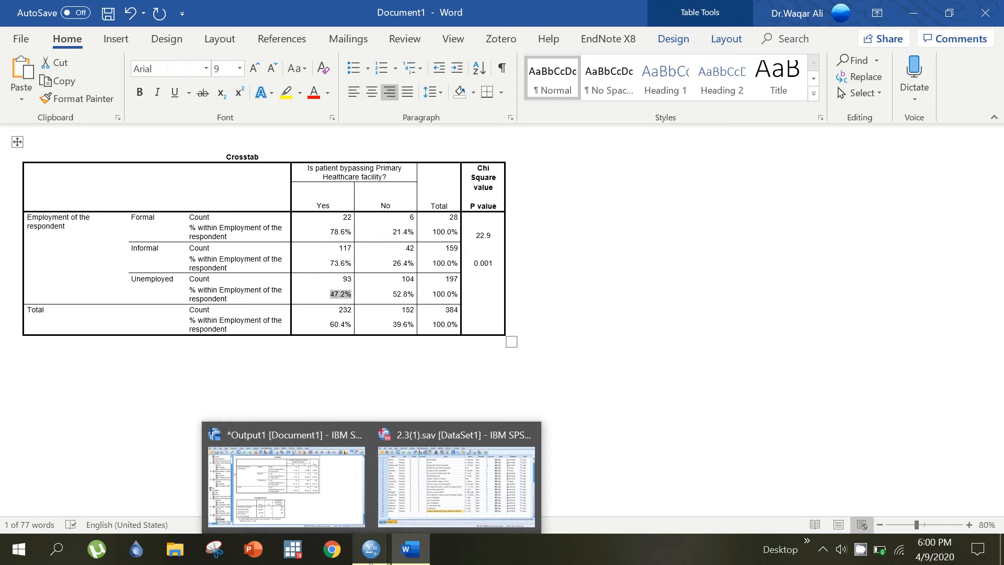
left_click(326, 495)
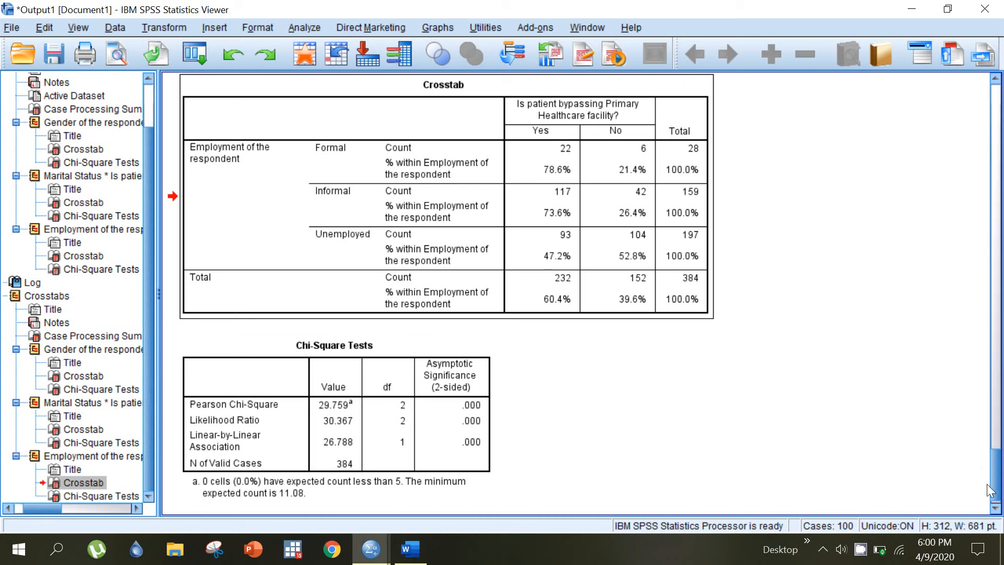
left_click_drag(996, 495, 996, 405)
left_click(293, 26)
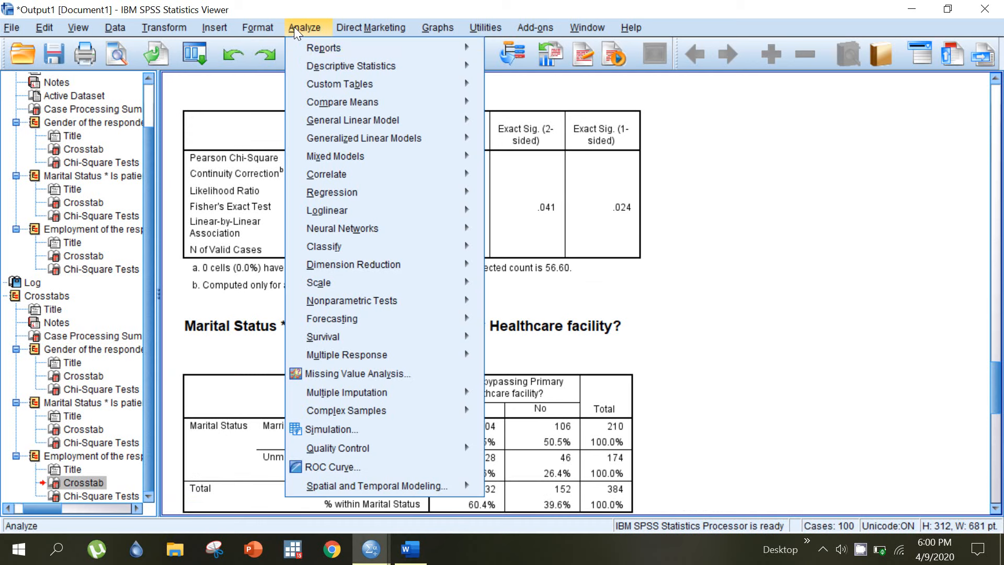
mouse_move(303, 73)
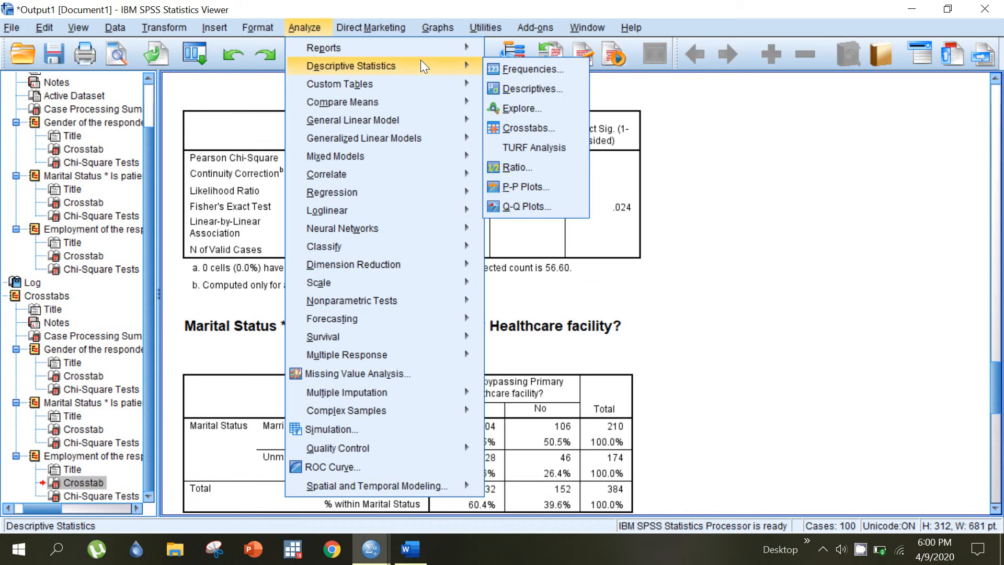
left_click(523, 125)
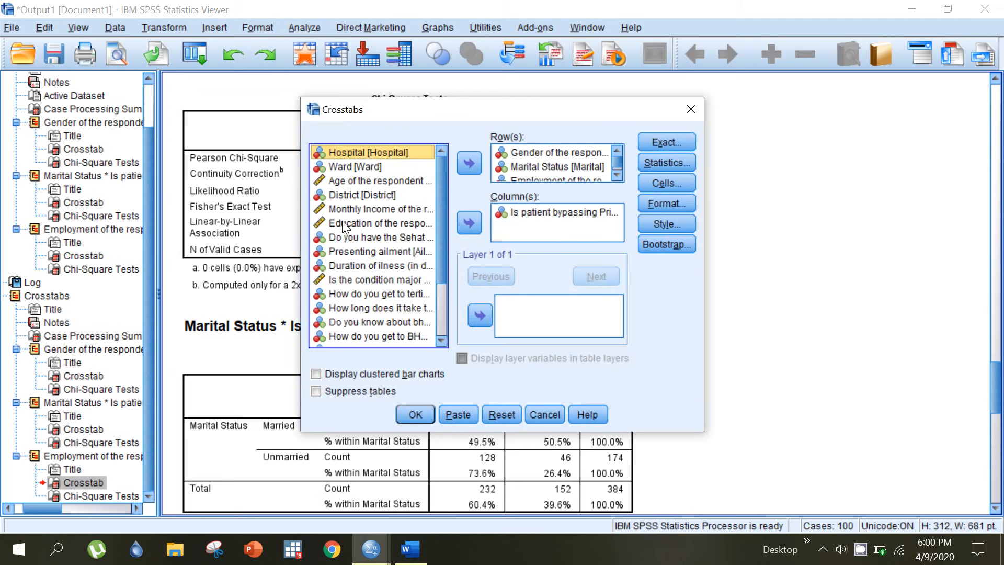
left_click(534, 152)
left_click_drag(533, 163, 535, 181)
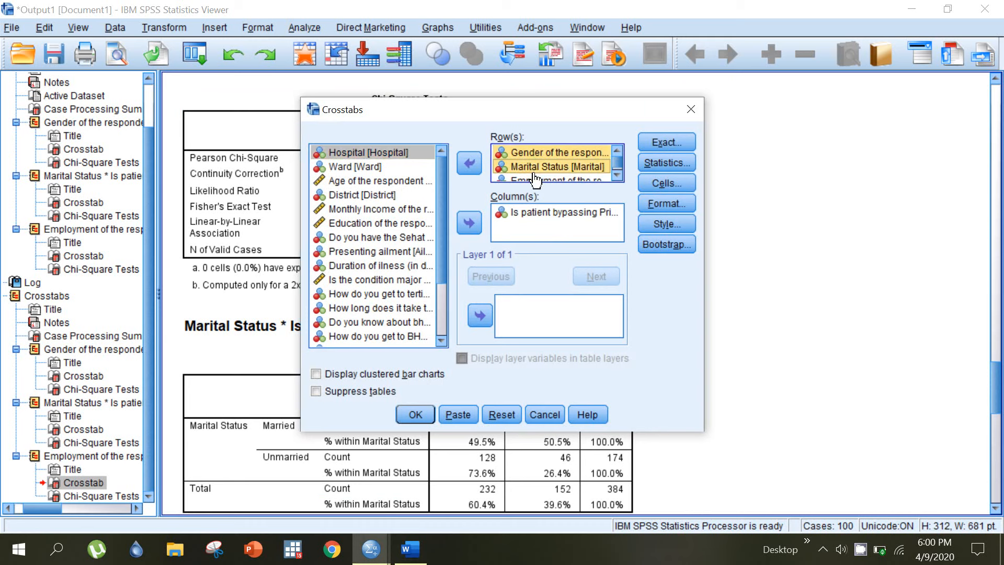
left_click(469, 163)
Add monthly income of the respondent as the row variable and run the crosstab.
left_click(341, 225)
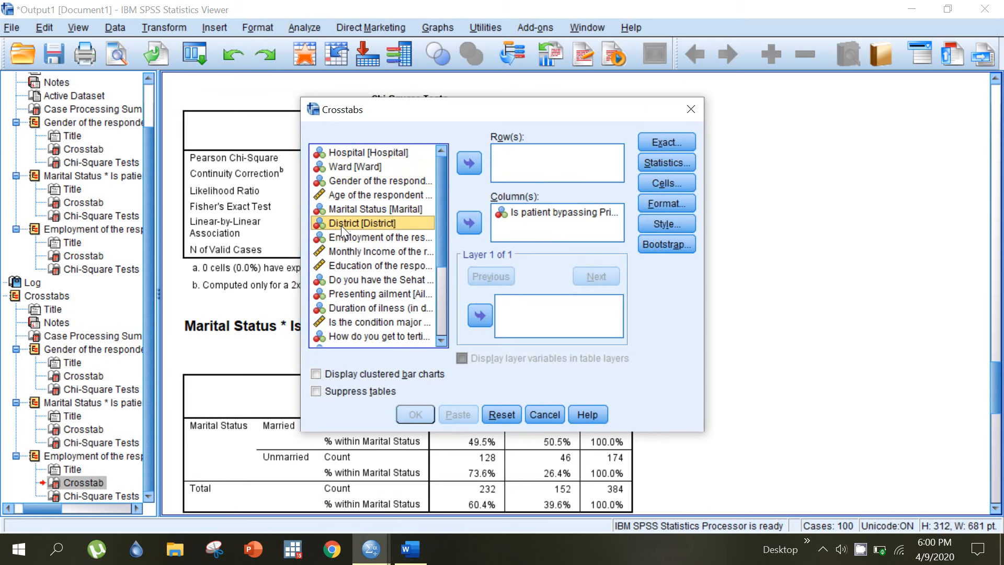
left_click(341, 253)
left_click(469, 163)
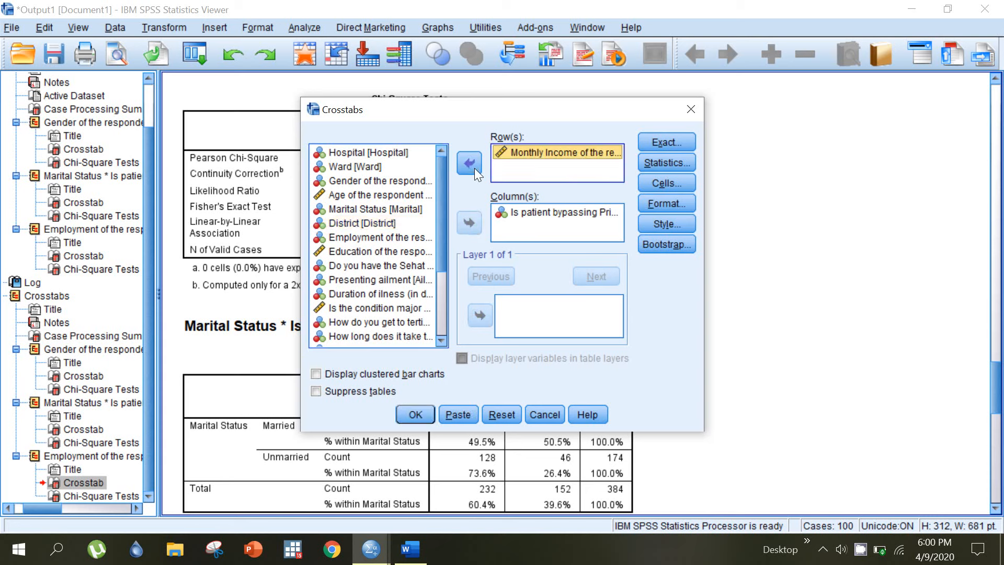
left_click(416, 410)
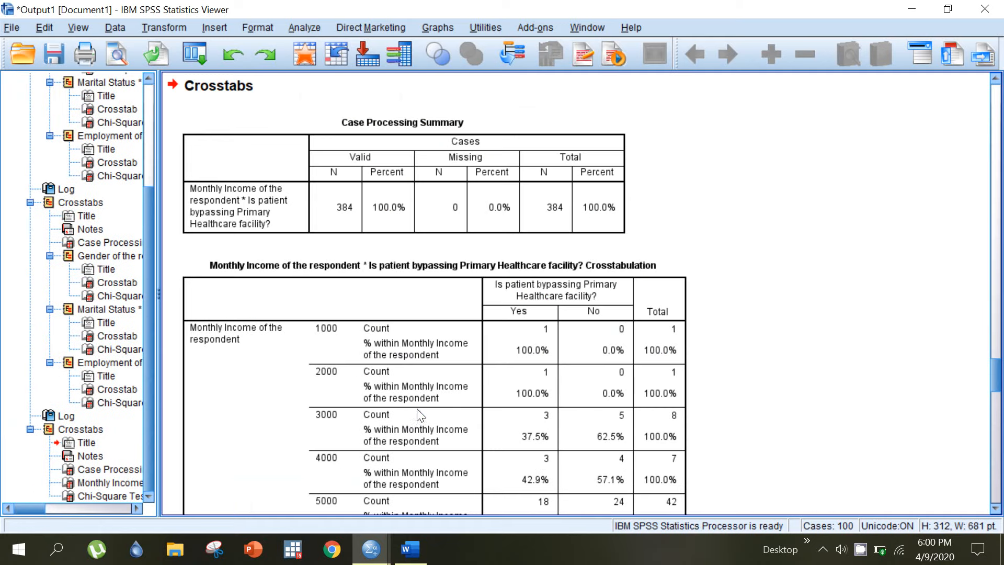
Recode monthly income into a different variable, entering "incomenew" as both the output variable's name and label.
left_click_drag(999, 376, 979, 395)
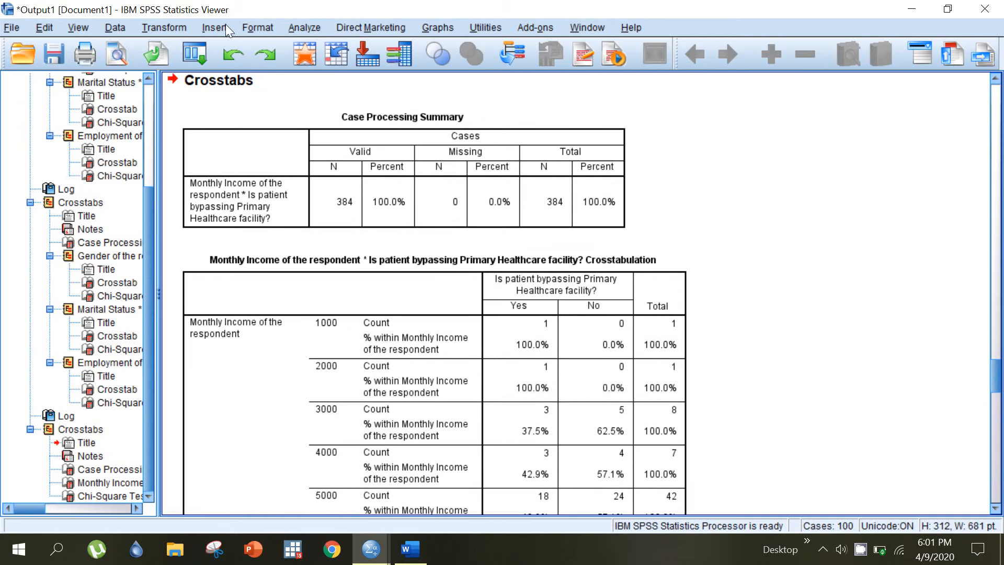
left_click(165, 25)
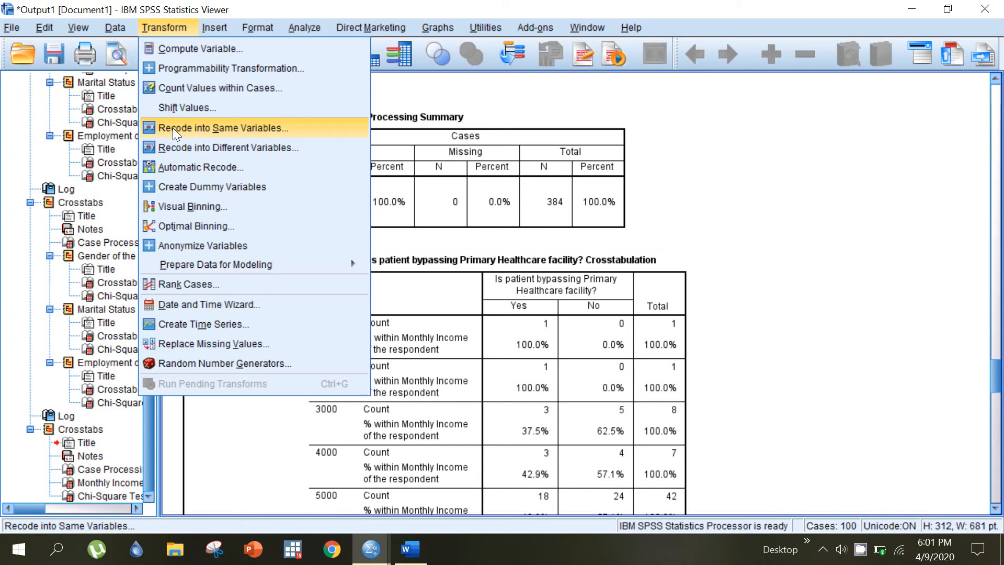
left_click(174, 147)
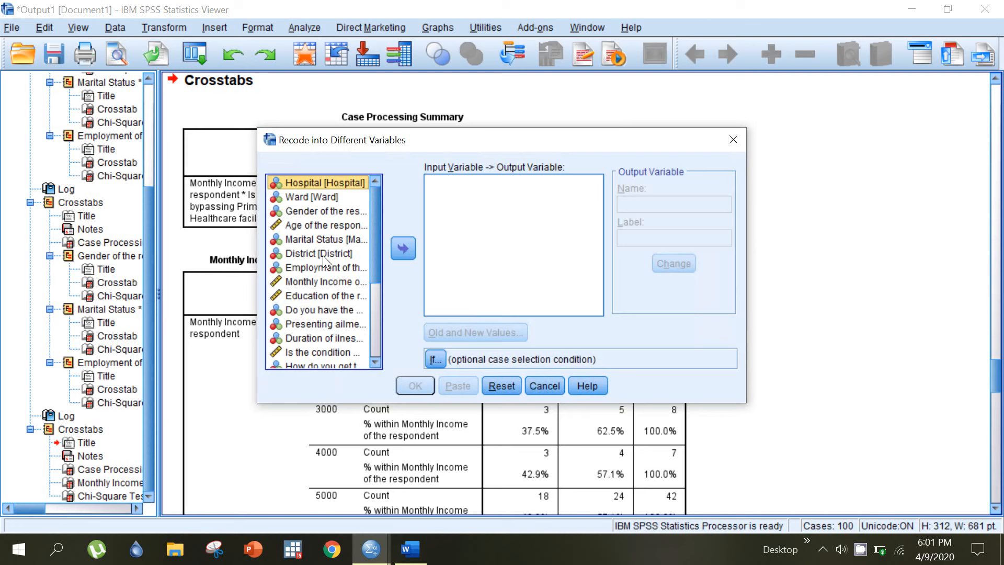
left_click(308, 285)
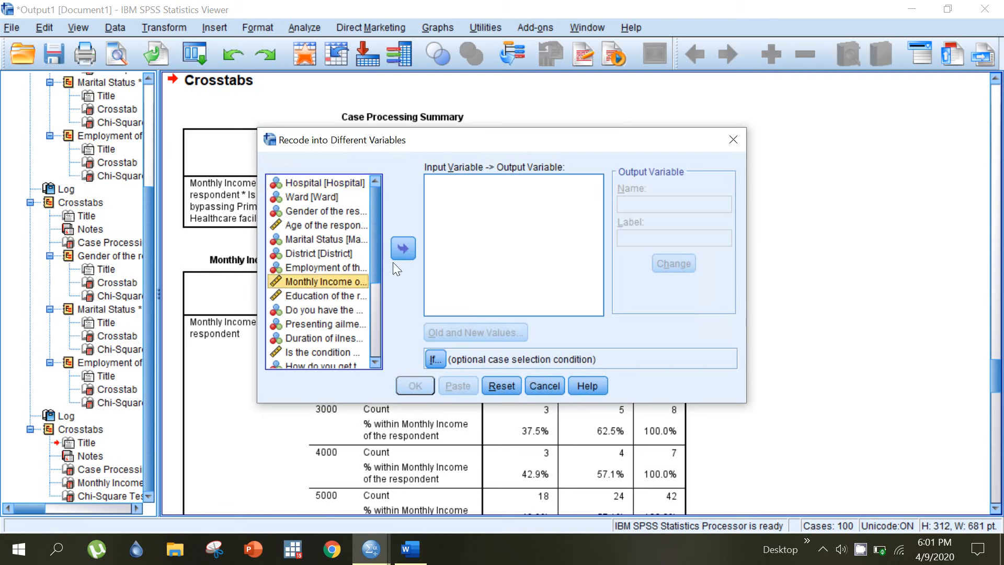
left_click(402, 251)
left_click(648, 204)
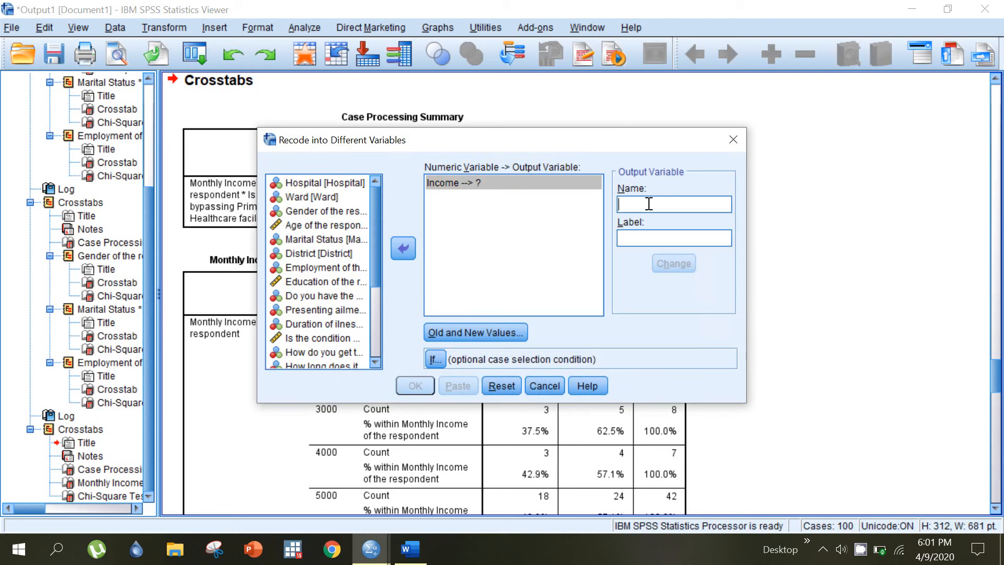
type("income")
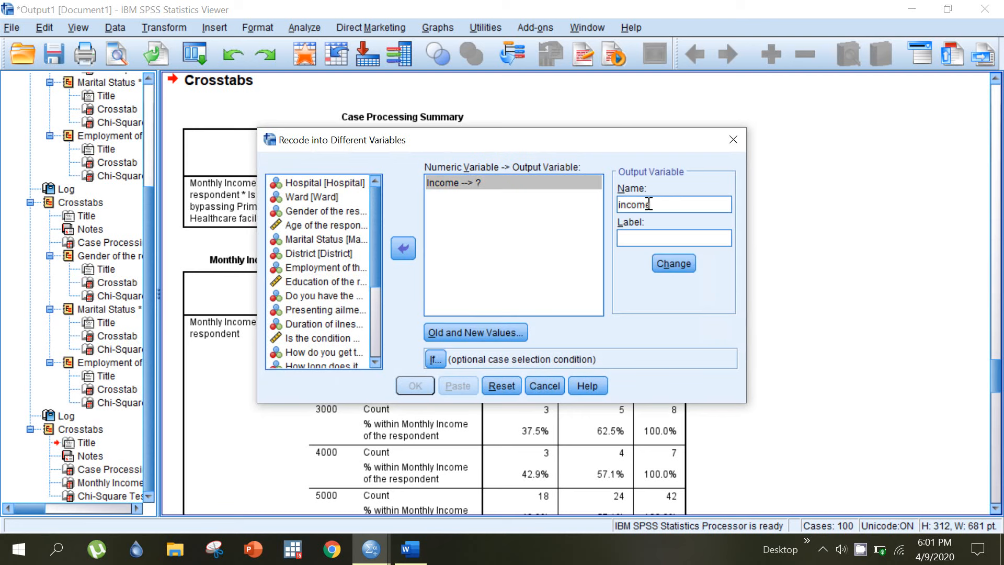
type("newincomenew")
left_click(660, 256)
left_click(486, 326)
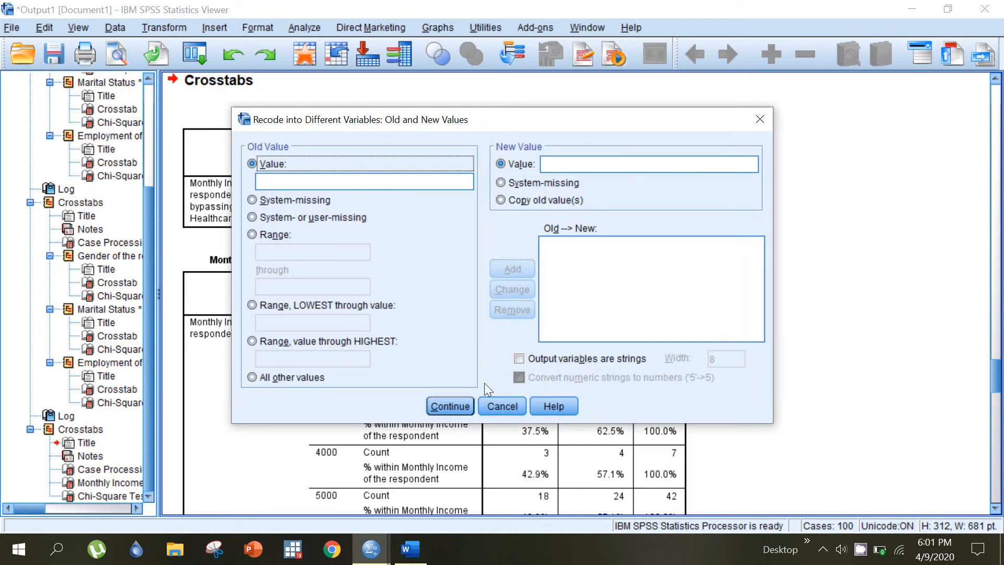
left_click(490, 408)
Open the old and new values and map the income range 1000 through 15000 to 1.
left_click(460, 332)
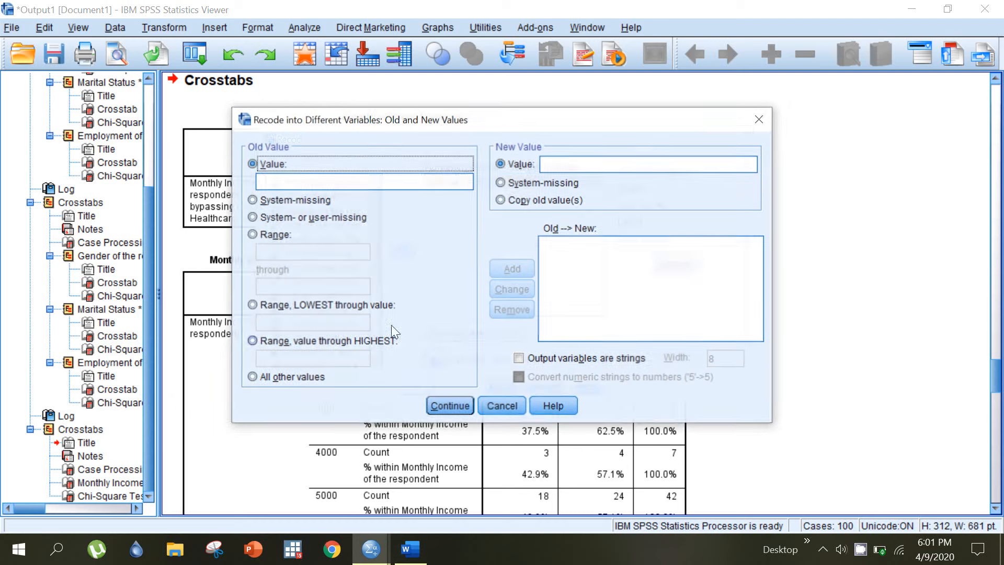
left_click(251, 234)
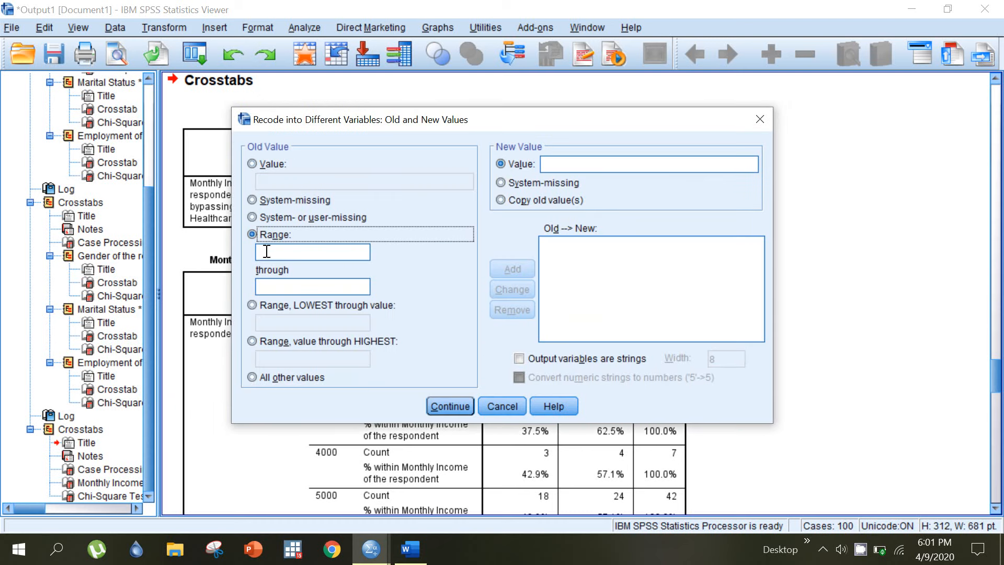
type("1000")
key("Tab")
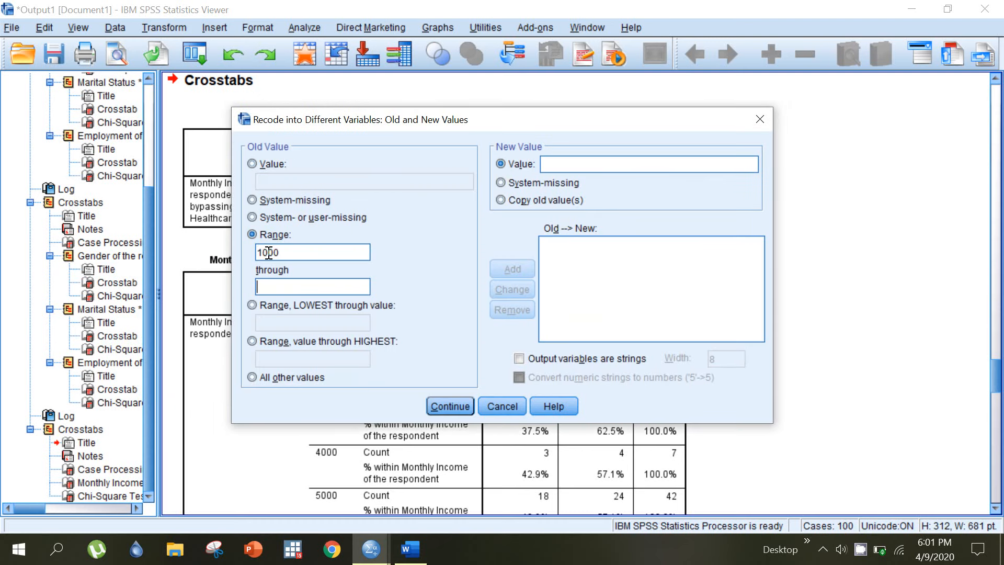
type("15000")
left_click(600, 164)
type("1")
left_click(498, 274)
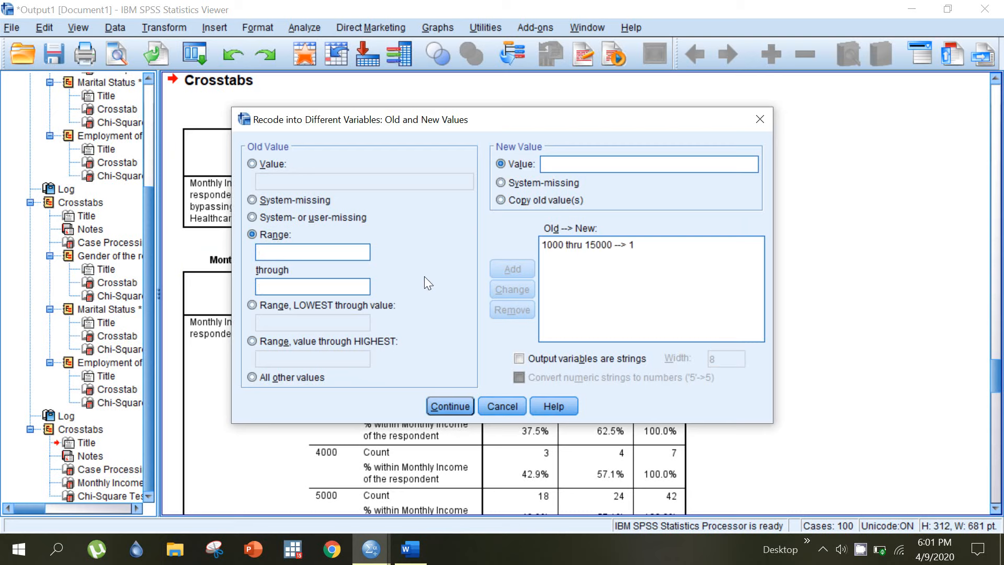
Map the income range 16000 through 30000 to the new value 2.
type("16000")
key("Tab")
type("30000")
left_click(564, 163)
type("2")
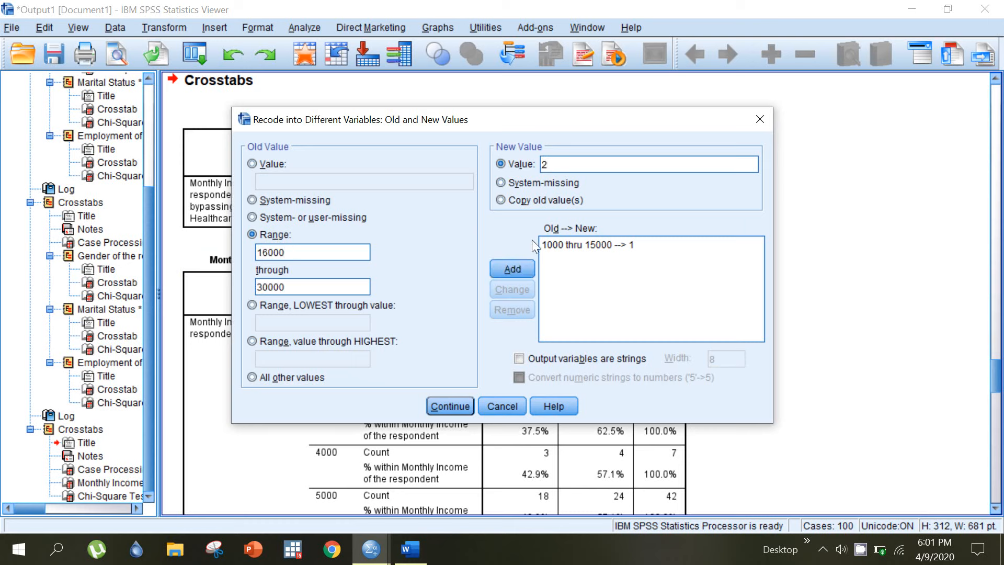
left_click(518, 271)
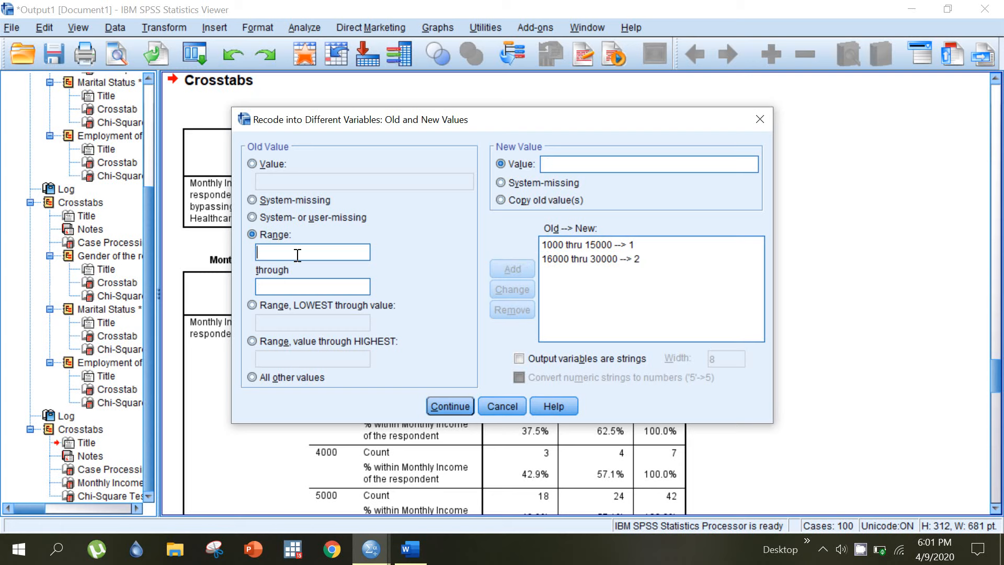
Map the income range 31000 through 45000 to the new value 3.
type("31000")
key("Tab")
type("45000 --> 3")
left_click(514, 271)
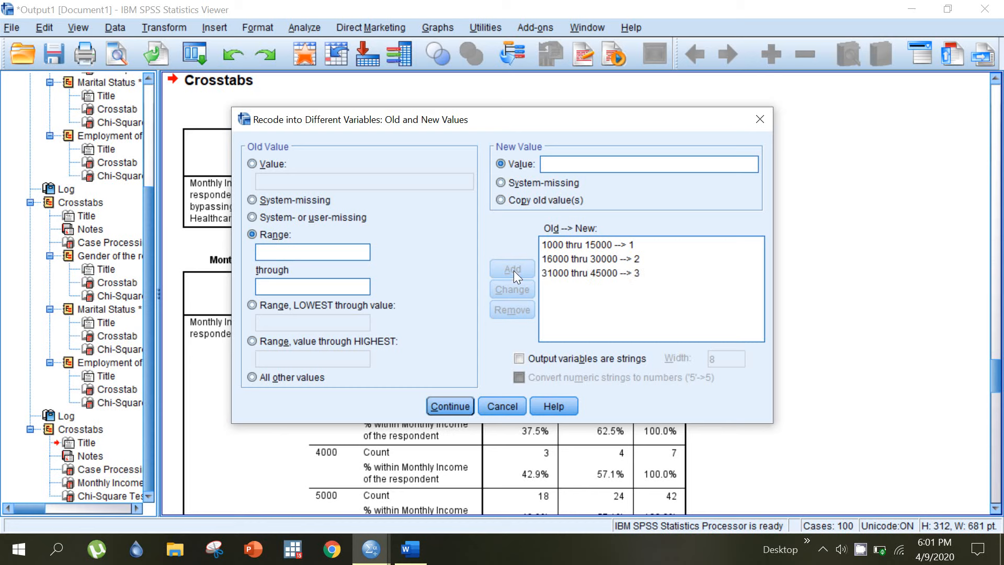
Map the income range 46000 through 60000 to the new value 4.
type("46000")
key("Tab")
type("60000")
left_click(557, 161)
type("4")
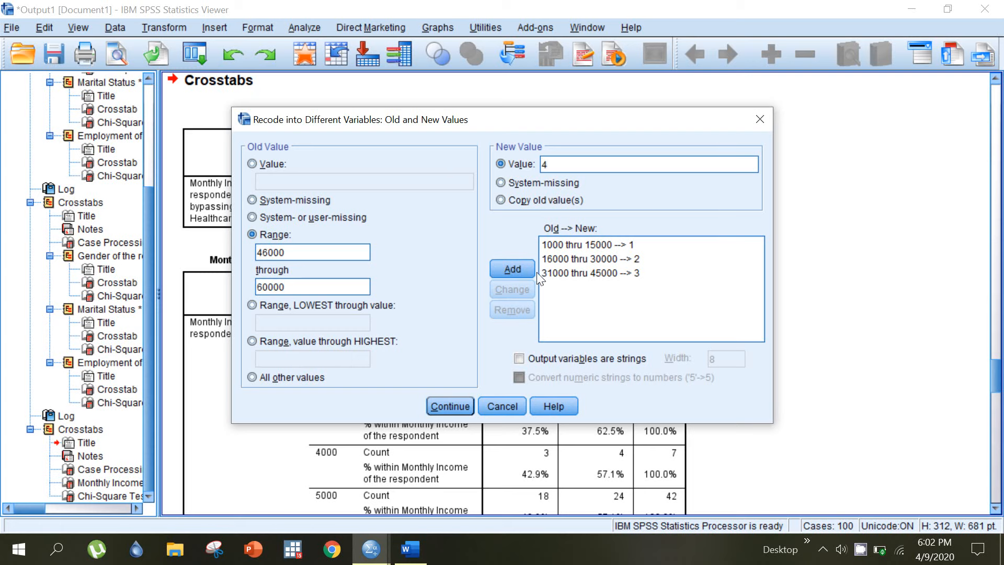
left_click(519, 268)
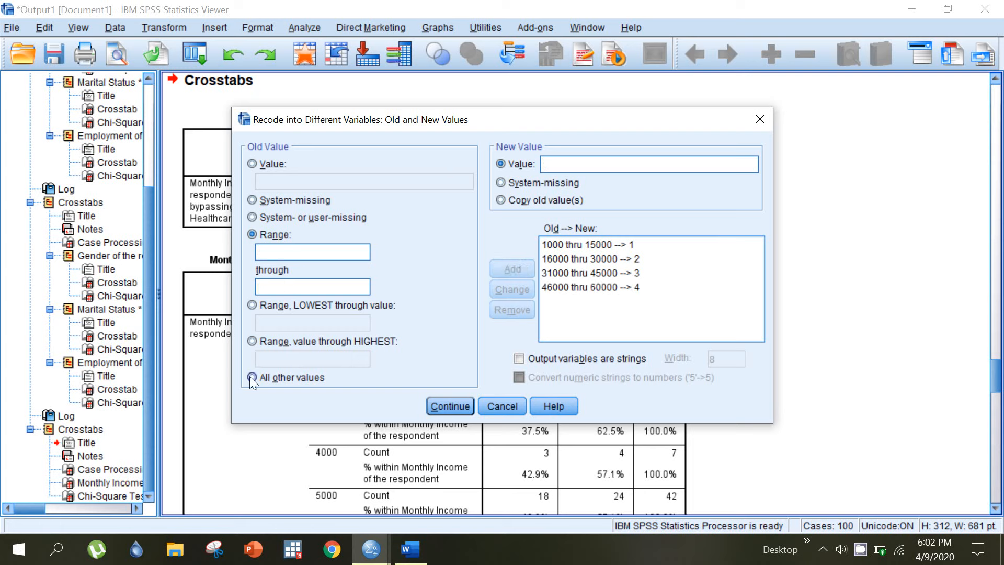
Map incomes from 61000 through highest to the new value 5 and accept the recoding rules.
left_click(252, 342)
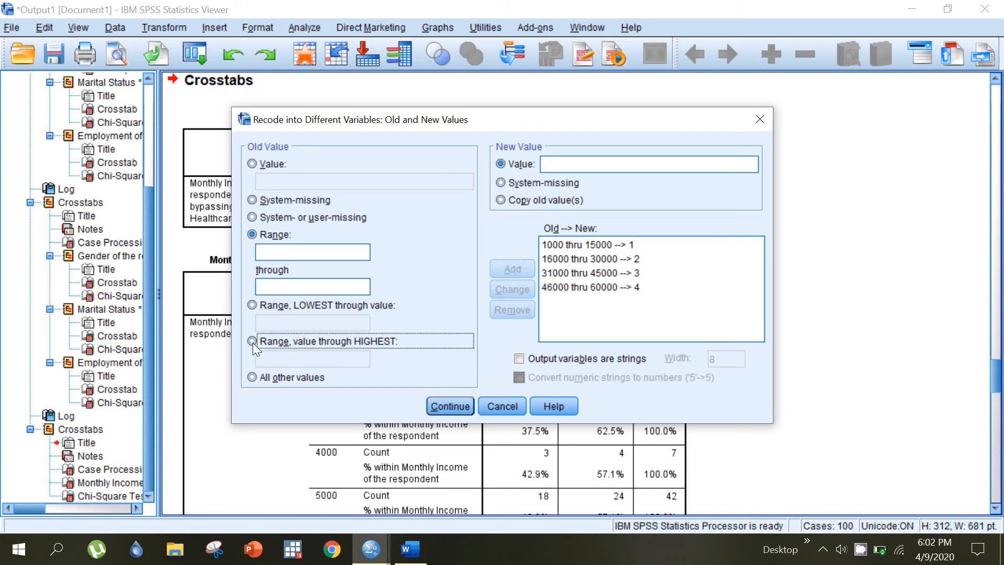
left_click(292, 365)
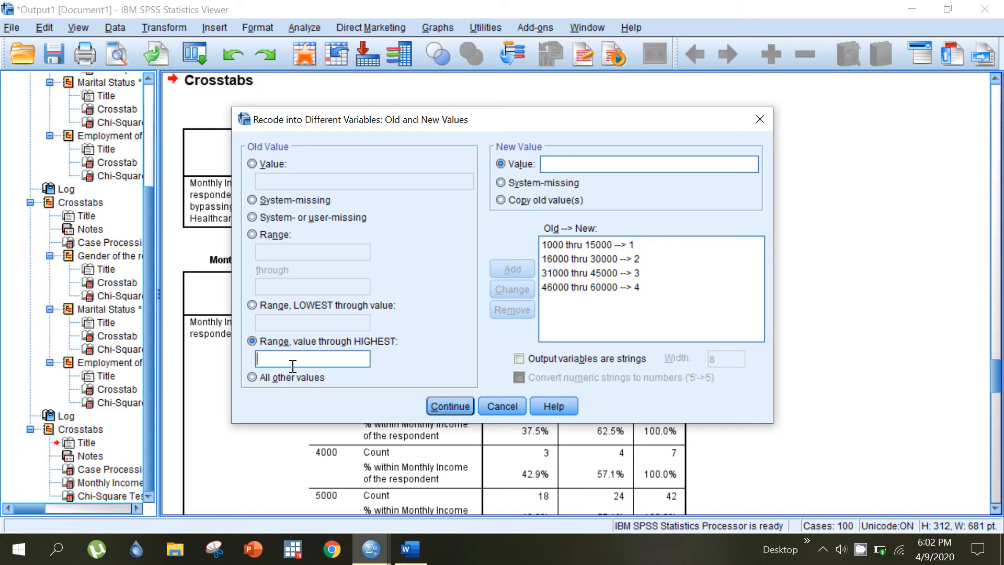
type("61")
type("000")
type("5")
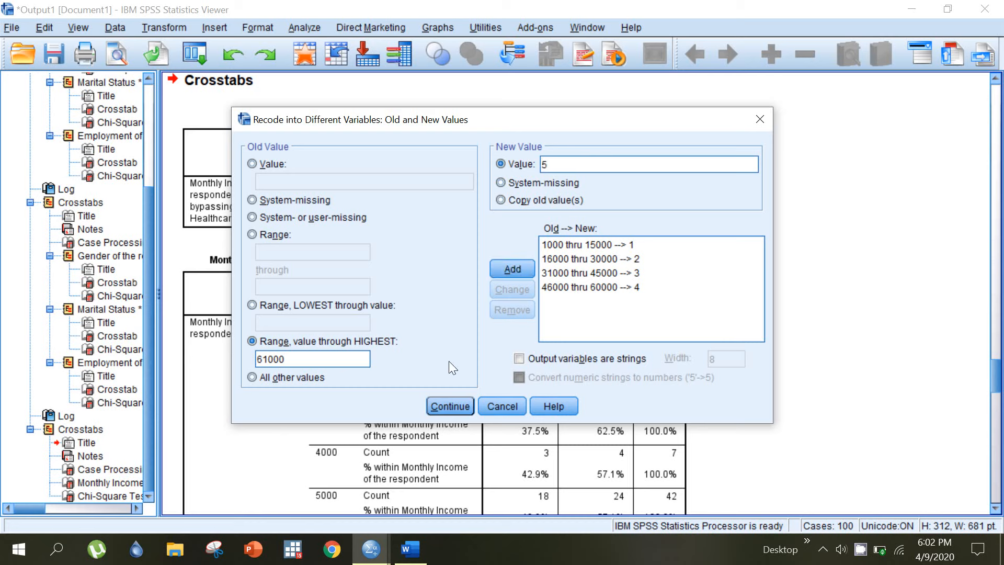
left_click(513, 269)
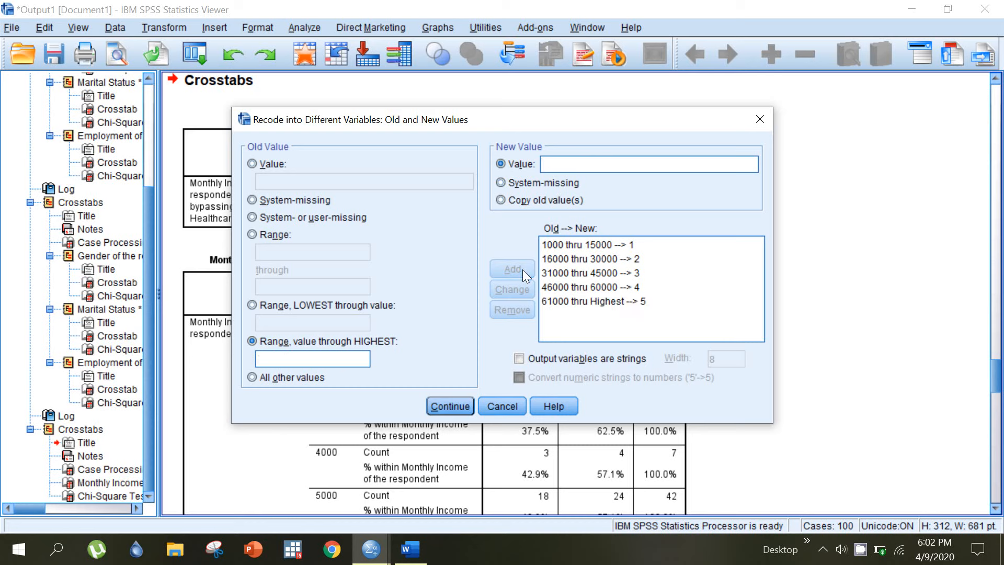
left_click(455, 407)
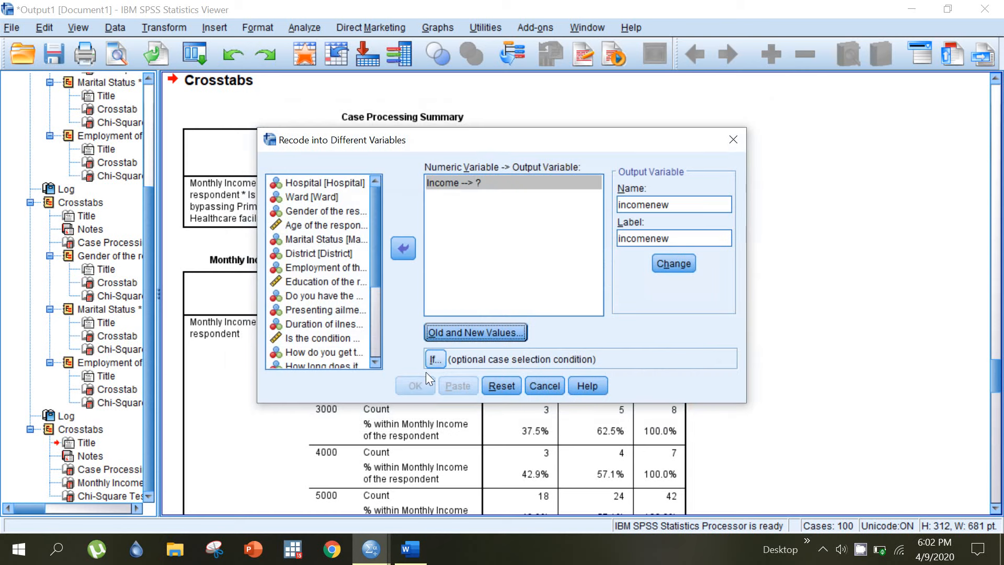
Assign incomenew as the output variable for Income, recheck the recoding rules and run the recode.
left_click(672, 263)
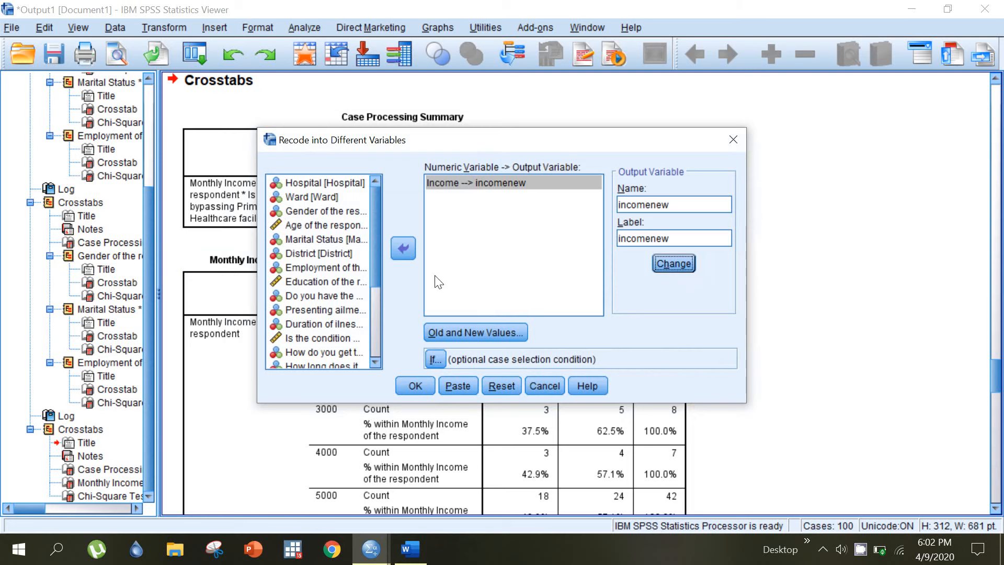
left_click(481, 334)
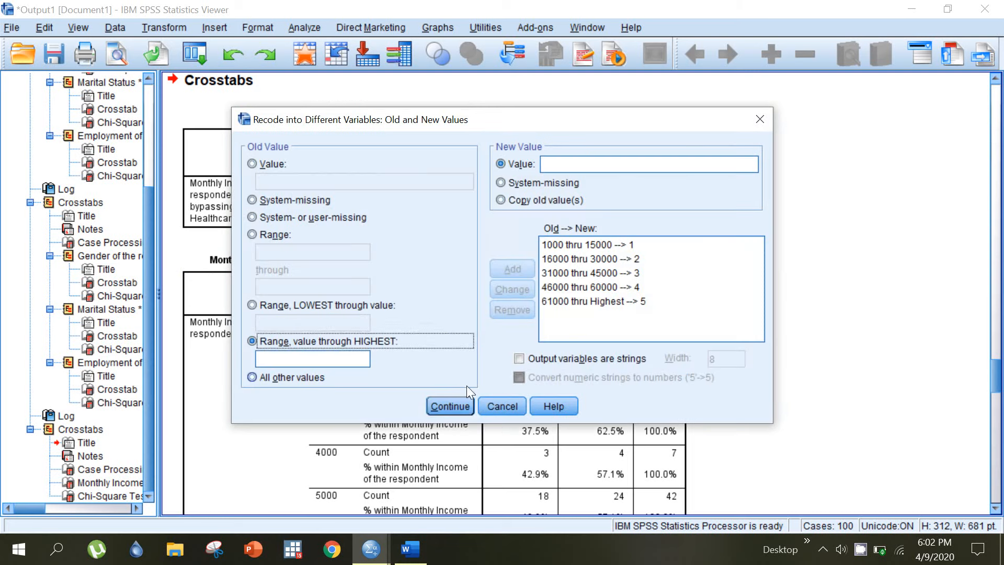
left_click(500, 406)
left_click(408, 390)
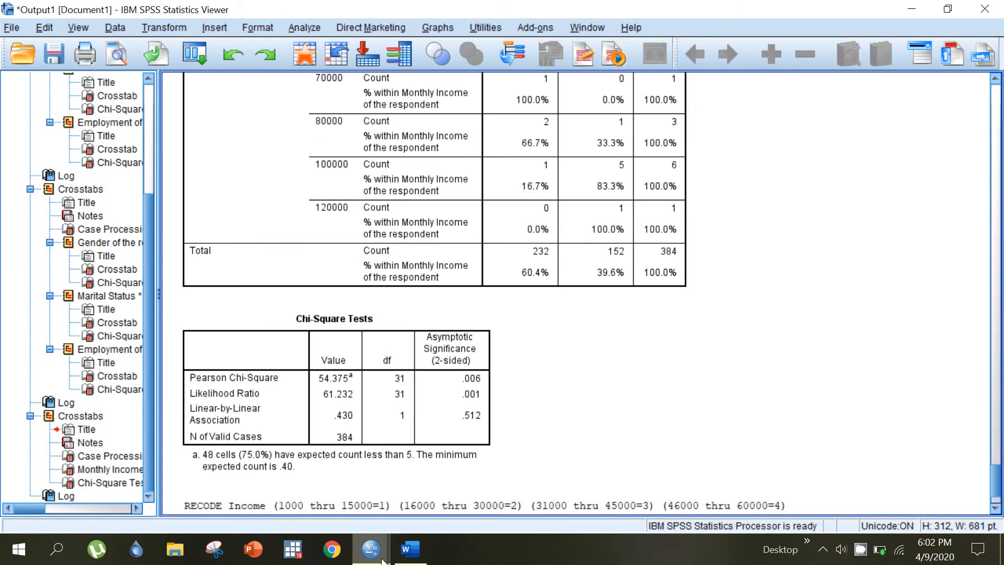
Switch to the SPSS Data Editor and examine the incomenew variable's definition and its recoded values across the cases.
mouse_move(396, 559)
left_click(464, 498)
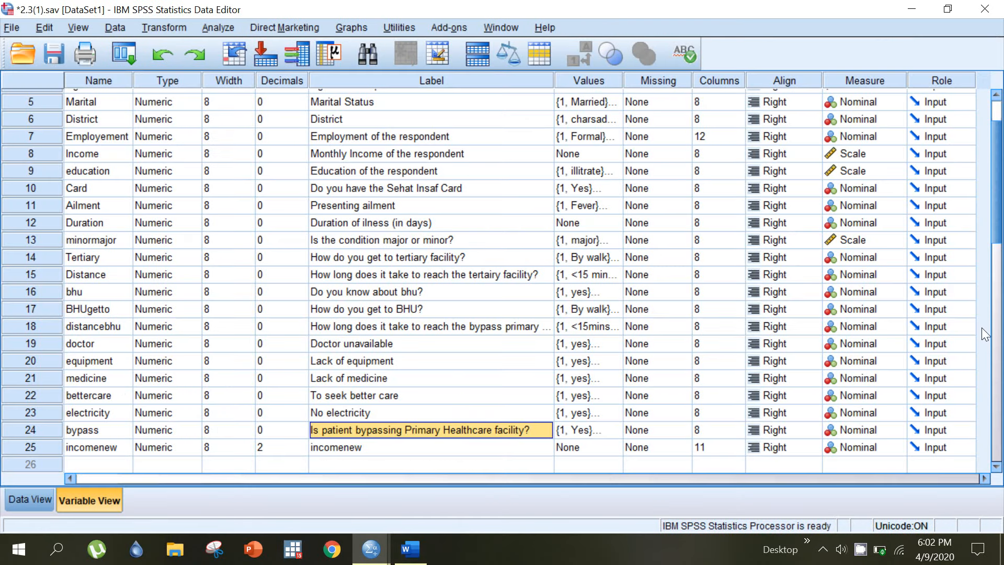
left_click(422, 451)
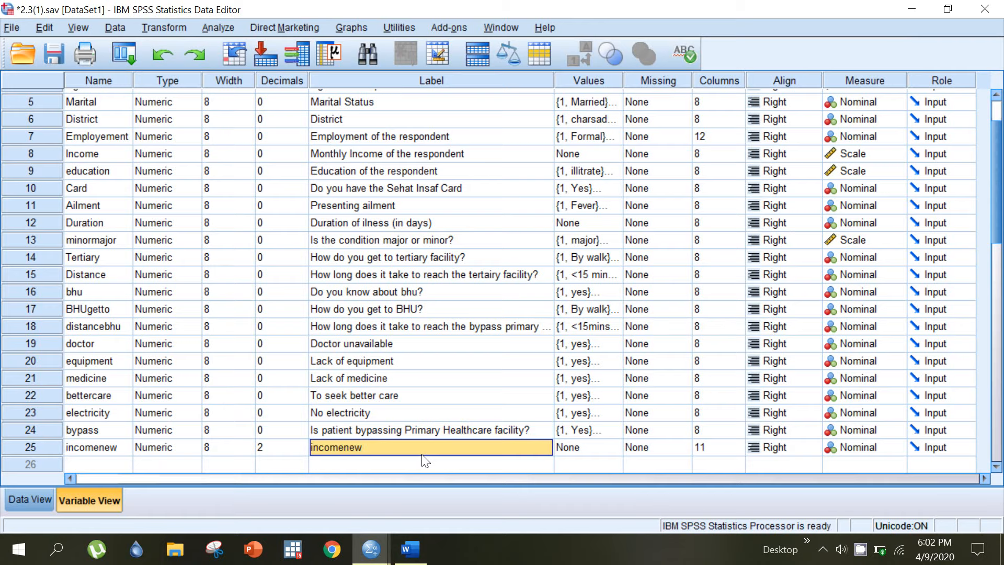
left_click(45, 501)
left_click_drag(181, 477, 649, 477)
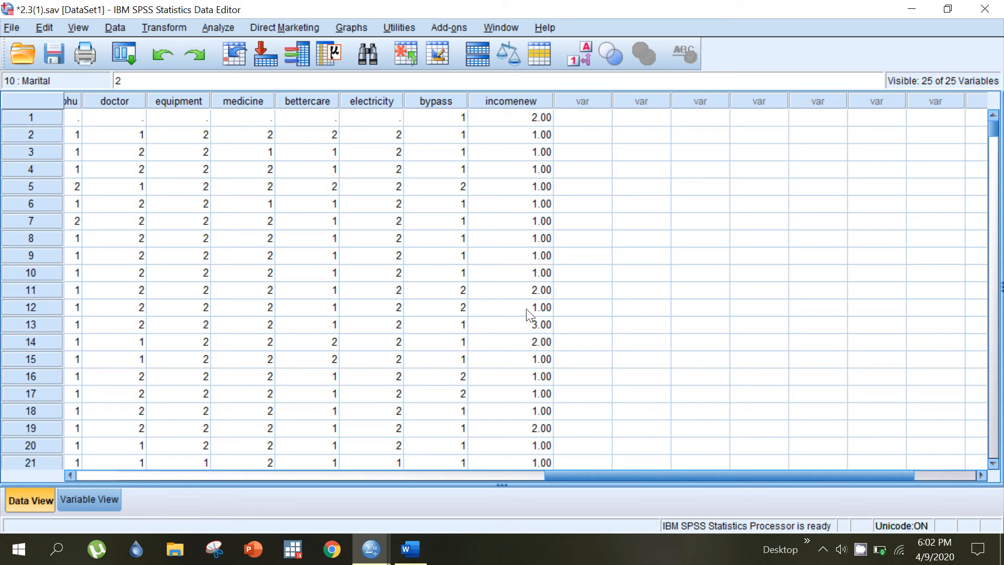
left_click_drag(999, 137, 997, 238)
scroll(996, 256, "down", 2)
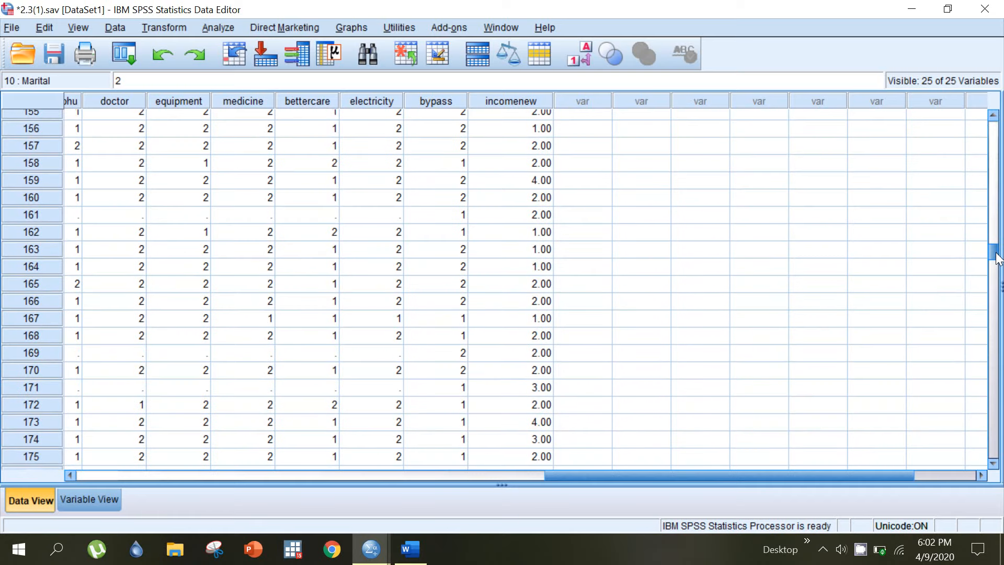
Return to the variable definitions and set the decimals of incomenew to 0.
left_click(80, 503)
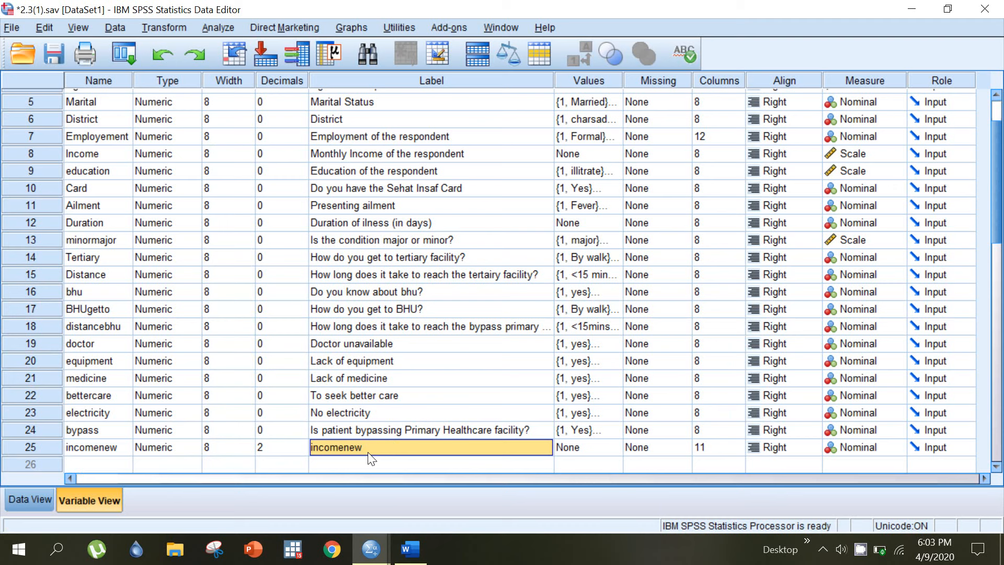
left_click(284, 450)
double_click(306, 450)
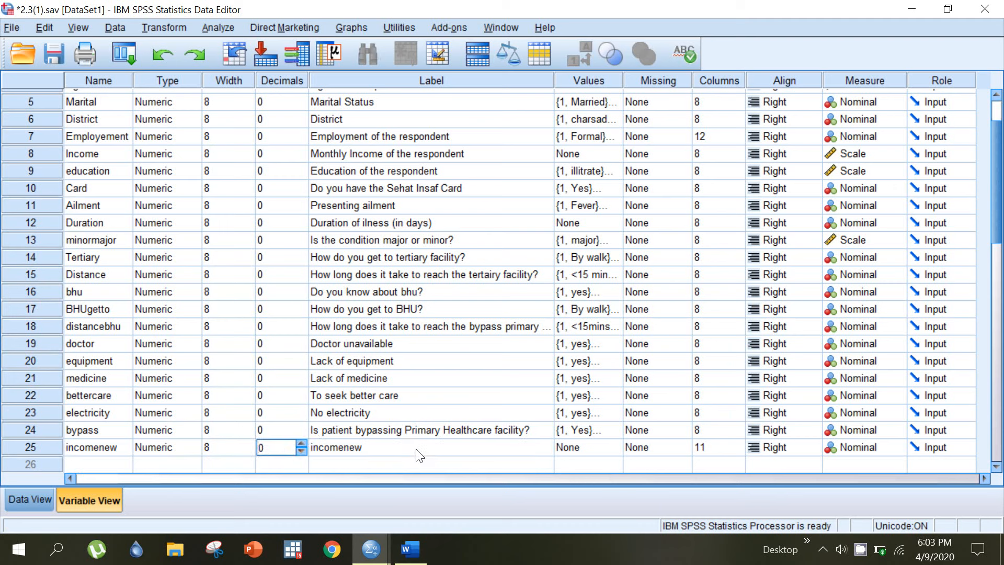
Open the value labels of incomenew and add the label "1000 to 15000" for value 1.
left_click(560, 448)
left_click(616, 448)
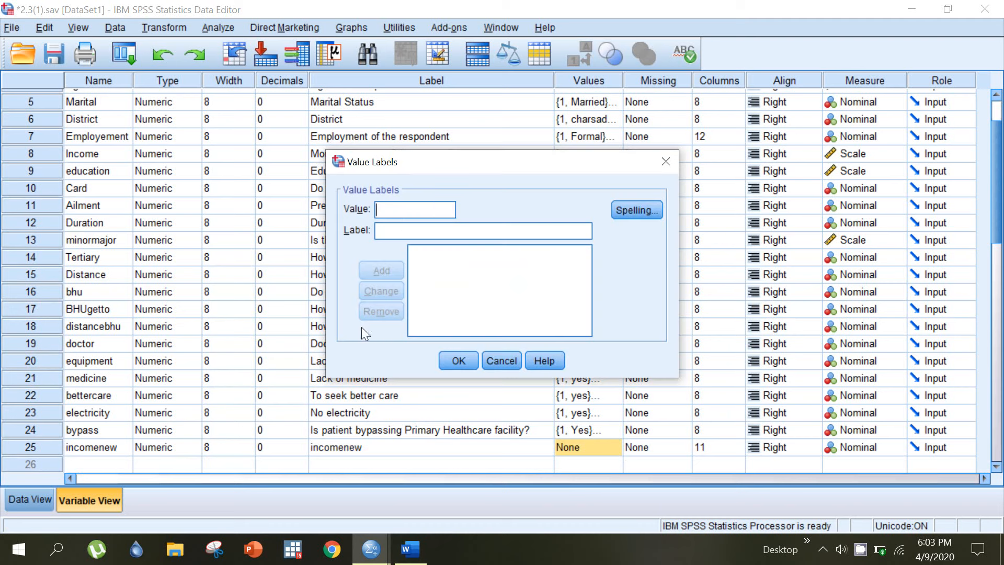
type("1")
left_click(413, 229)
type("1000")
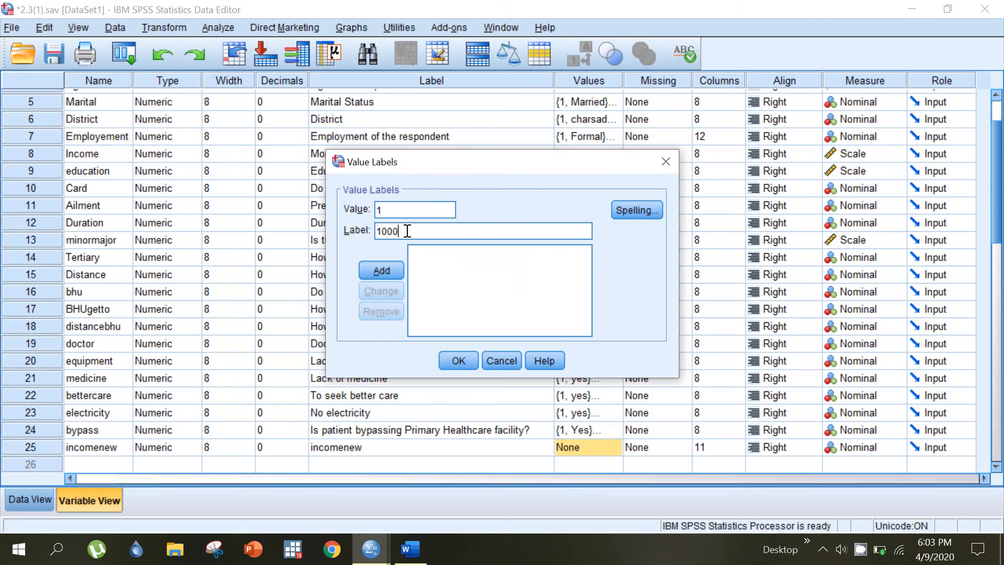
type(" to 15000")
key("Return")
Add the label "16000 to 30000" for value 2 of incomenew.
type("2")
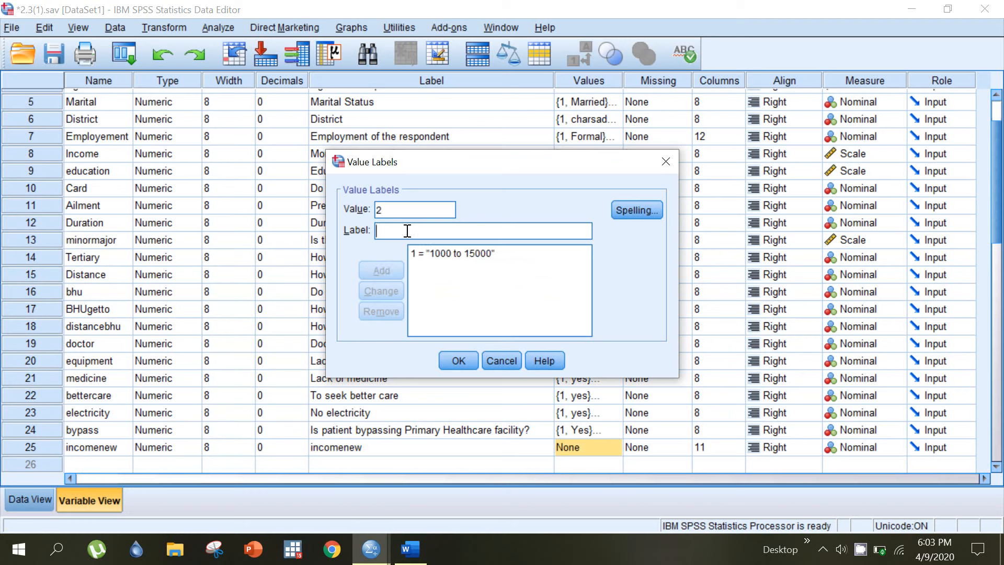
type("10")
key("BackSpace")
type("6000 to 30000")
key("Return")
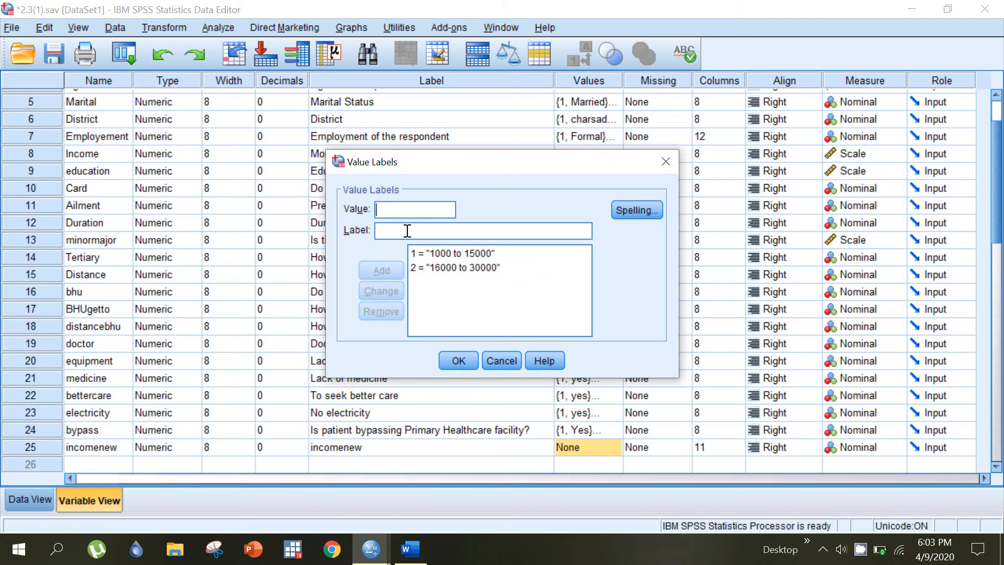
Add the label "31000 to 45000" for value 3 of incomenew.
type("31000")
key("BackSpace")
key("BackSpace")
key("BackSpace")
type("310")
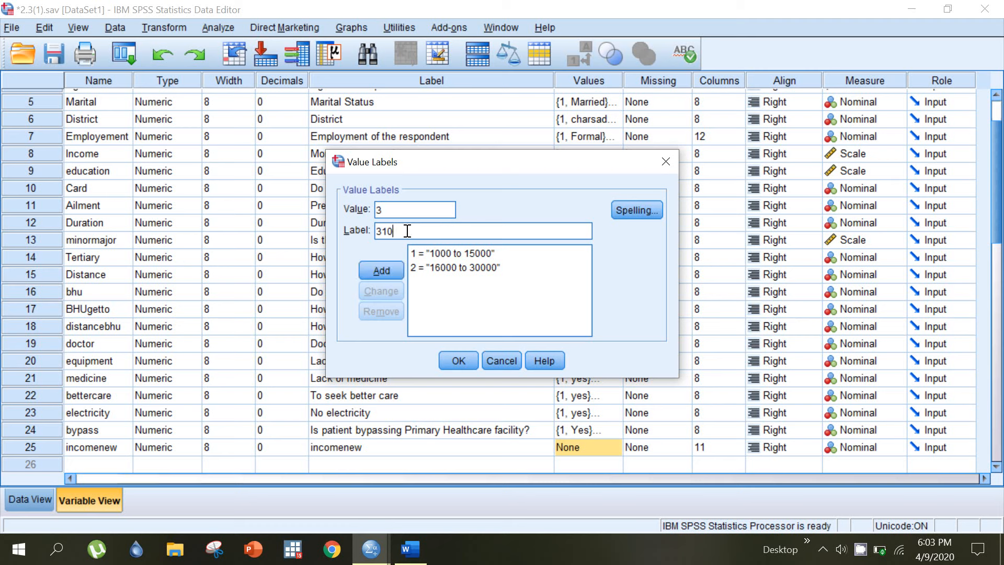
type("00 to 45000")
key("Return")
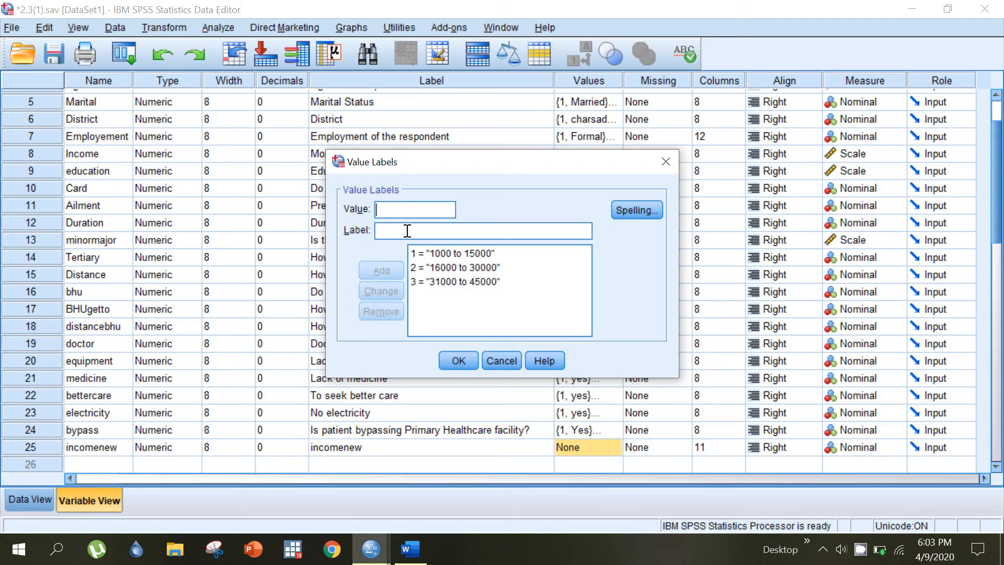
Add the label "46000 to 60000" for value 4 of incomenew.
type("4")
type("460")
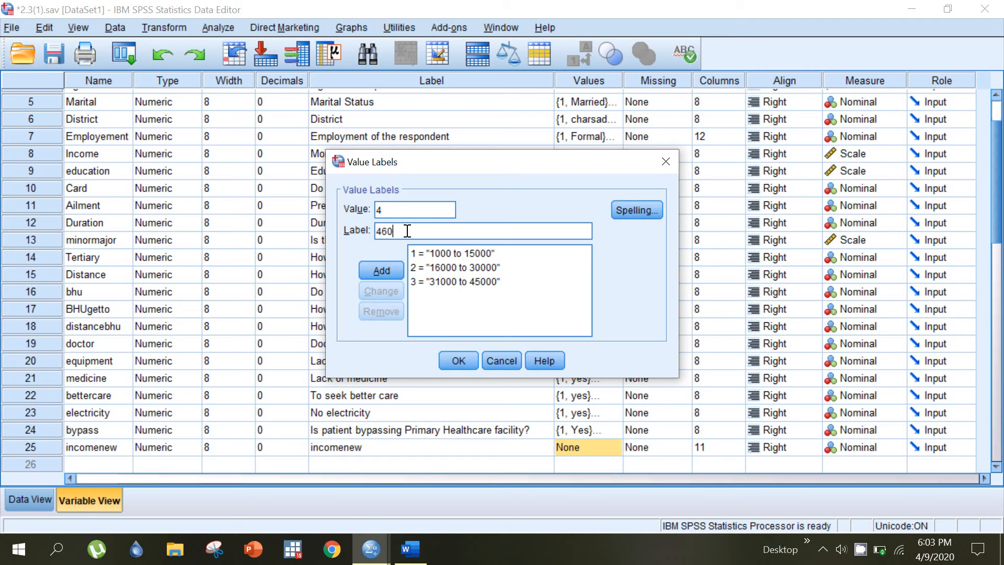
type("00 to 60000")
key("Return")
Add the label "61000 and above" for value 5 of incomenew and apply the value labels.
type("5")
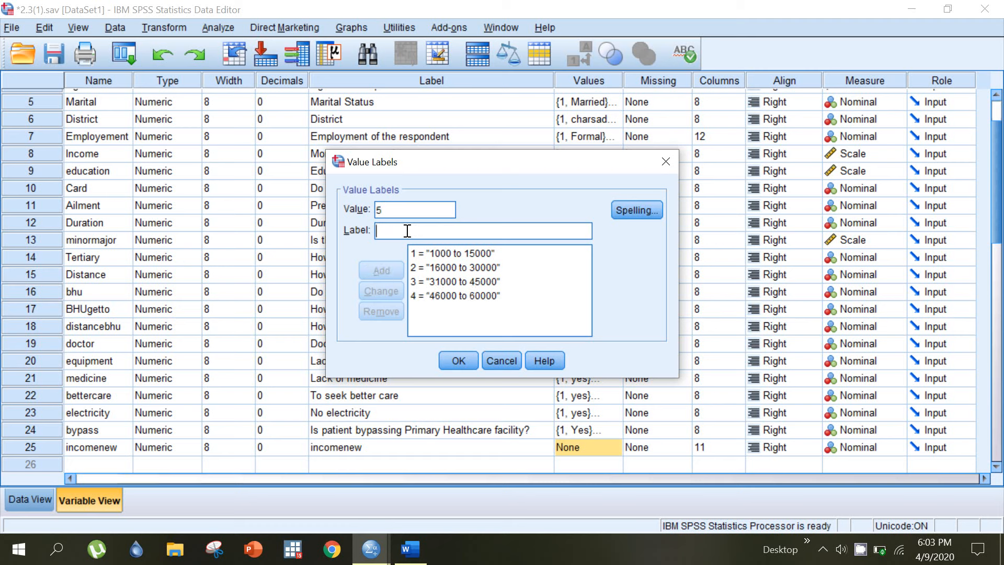
type("610000")
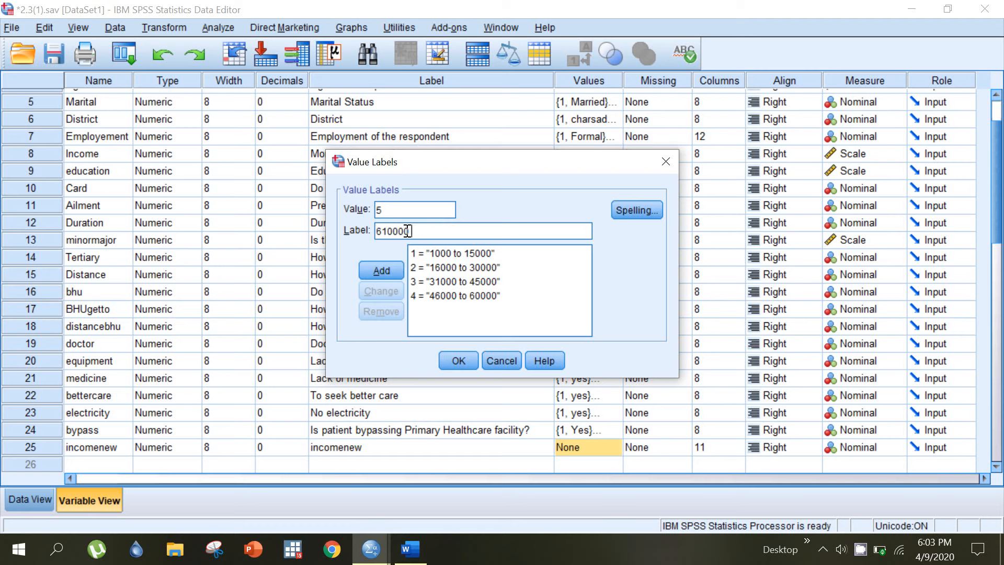
key("BackSpace")
type("and above")
left_click(378, 272)
left_click(448, 359)
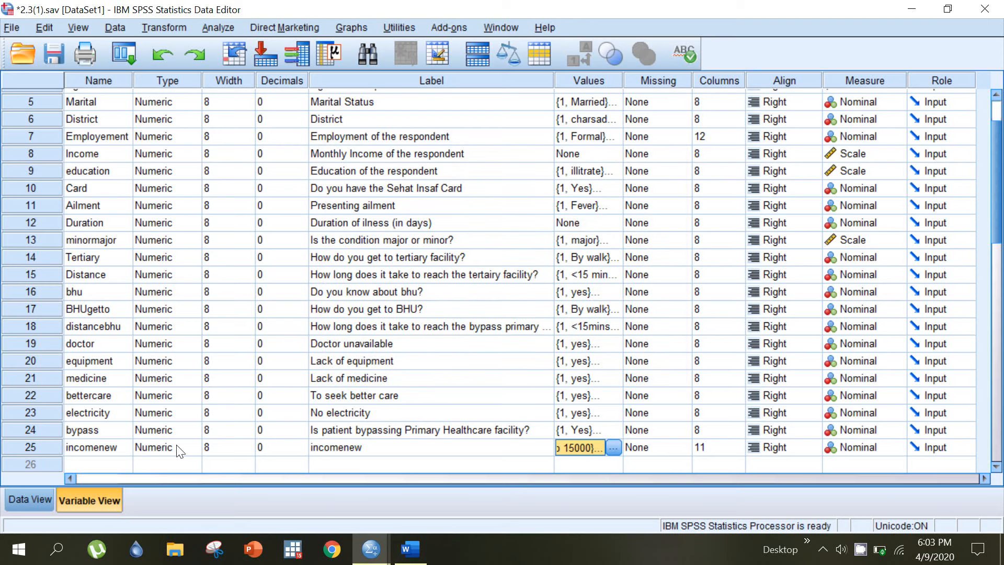
Return to the case data, reopen the Crosstabs analysis and remove Monthly Income of the respondent from the rows.
left_click(35, 497)
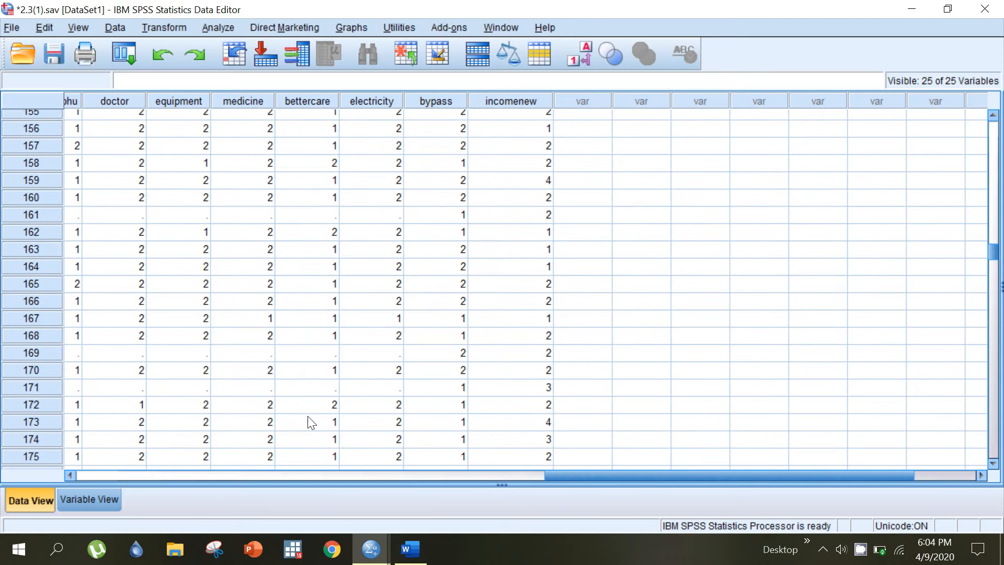
left_click_drag(995, 259, 992, 127)
left_click(232, 27)
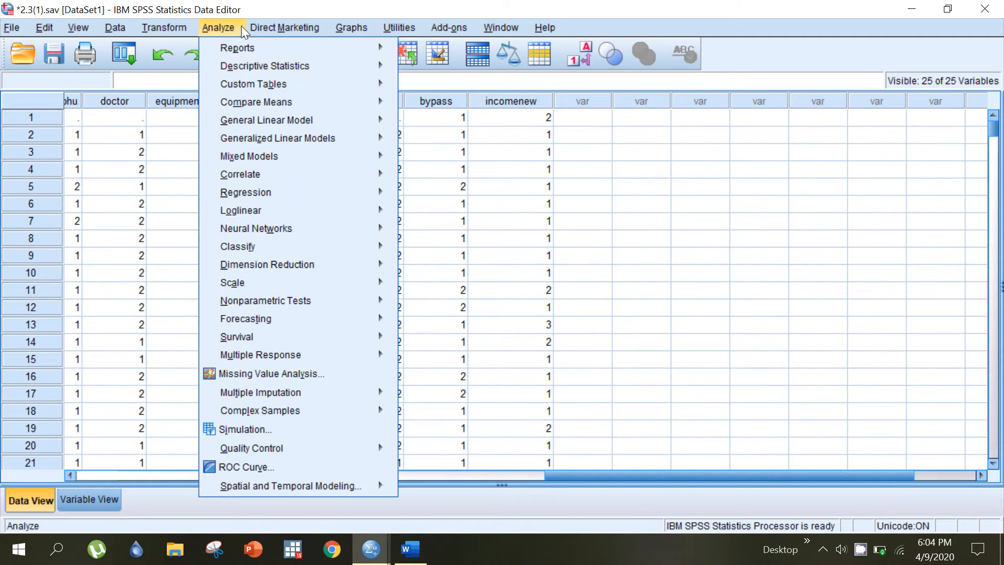
mouse_move(235, 68)
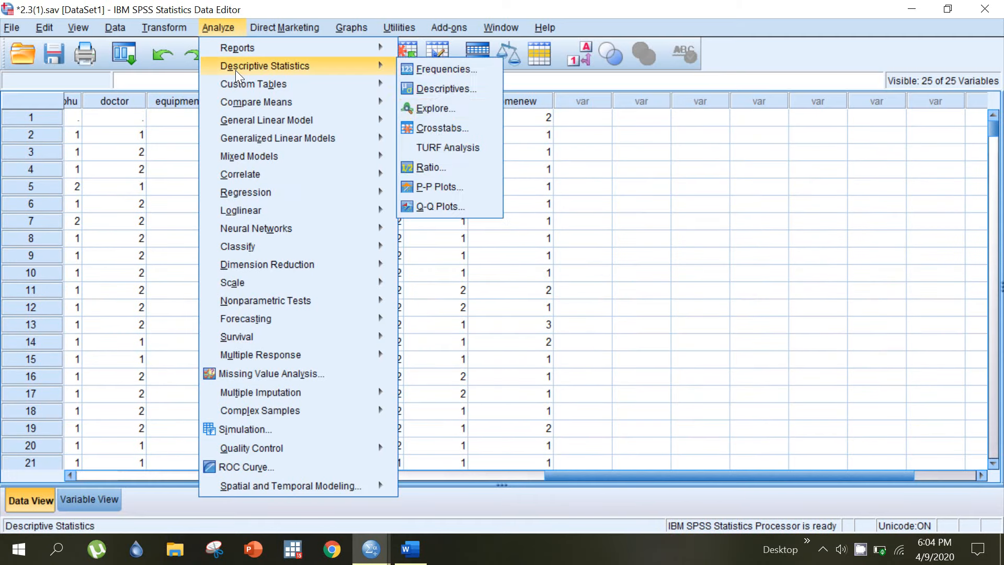
left_click(434, 128)
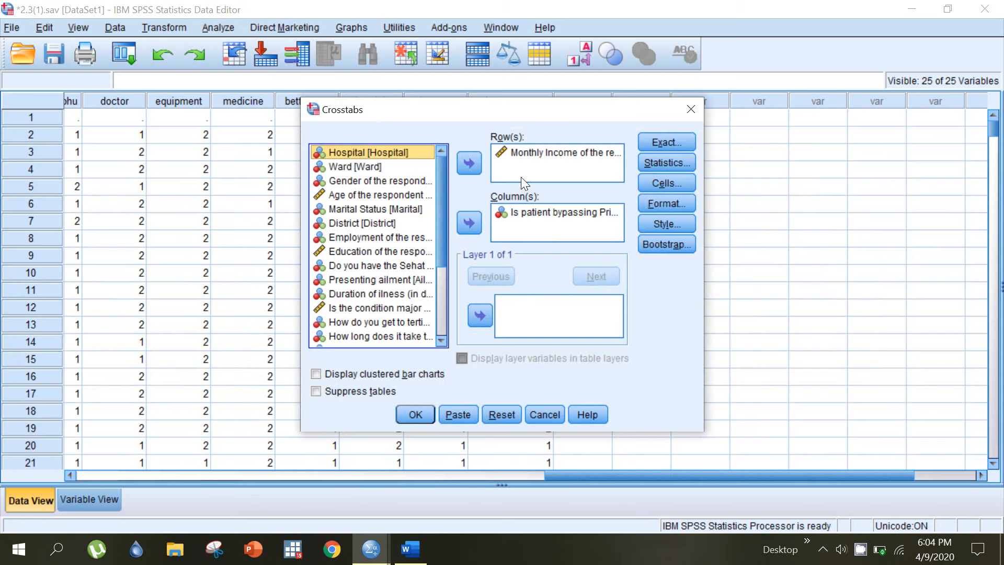
left_click(556, 157)
left_click(469, 163)
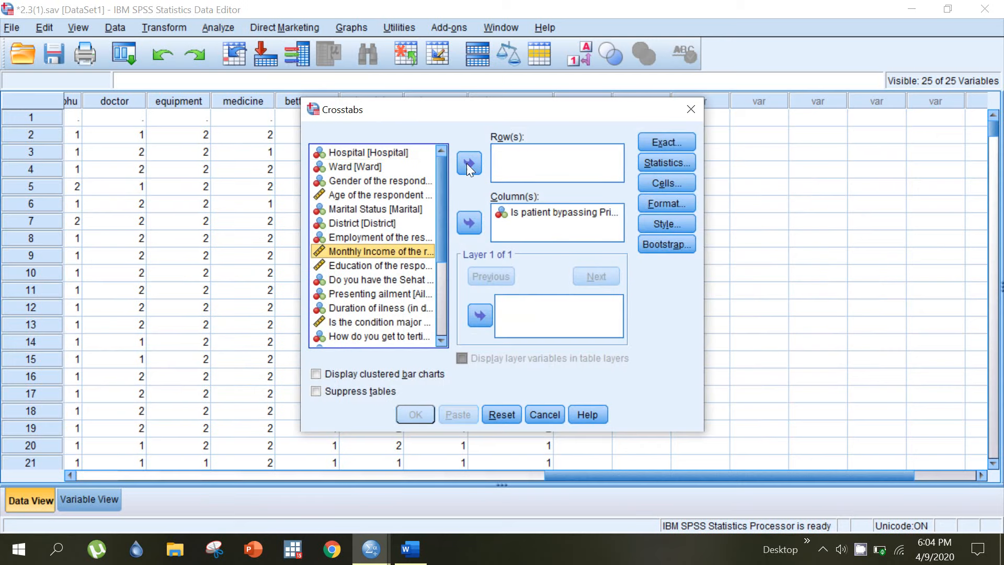
Set incomenew as the row variable and run the crosstab against the patient bypassing variable.
left_click_drag(439, 195, 430, 325)
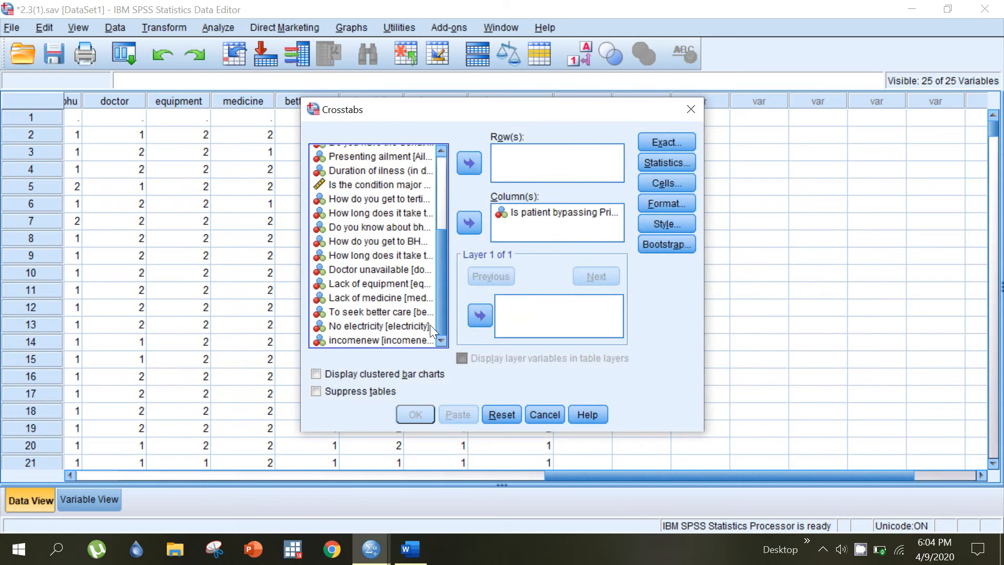
left_click(373, 341)
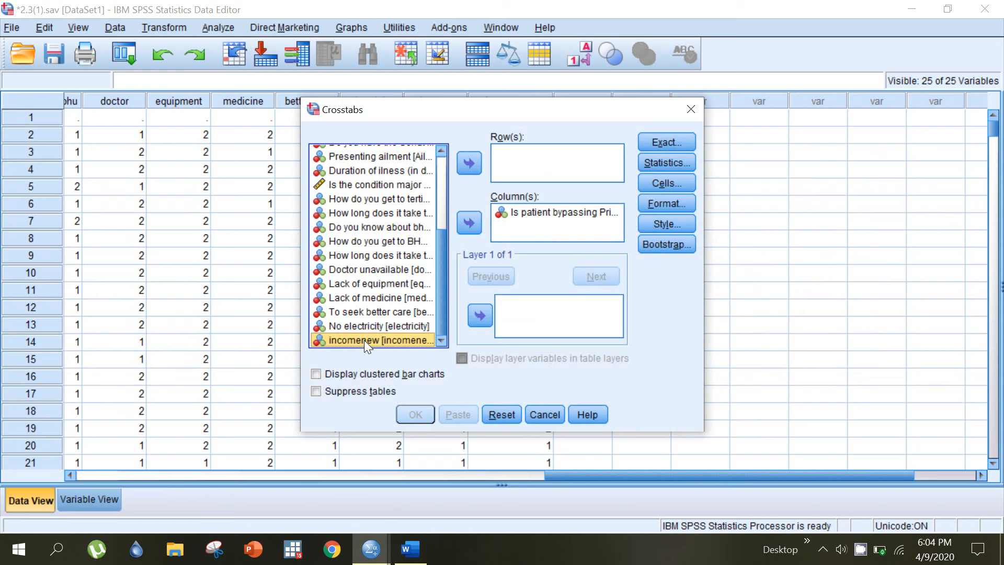
left_click(470, 164)
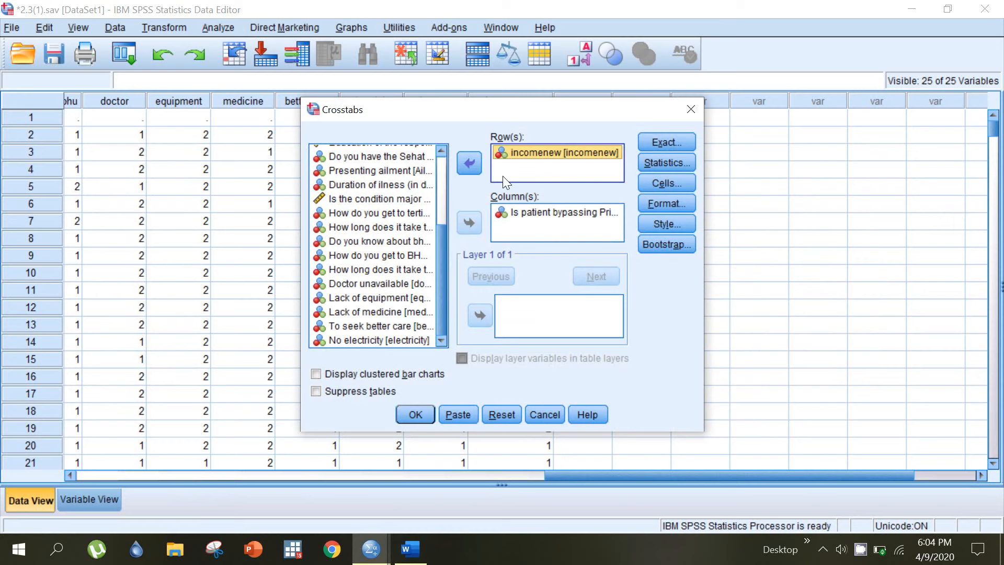
left_click(418, 420)
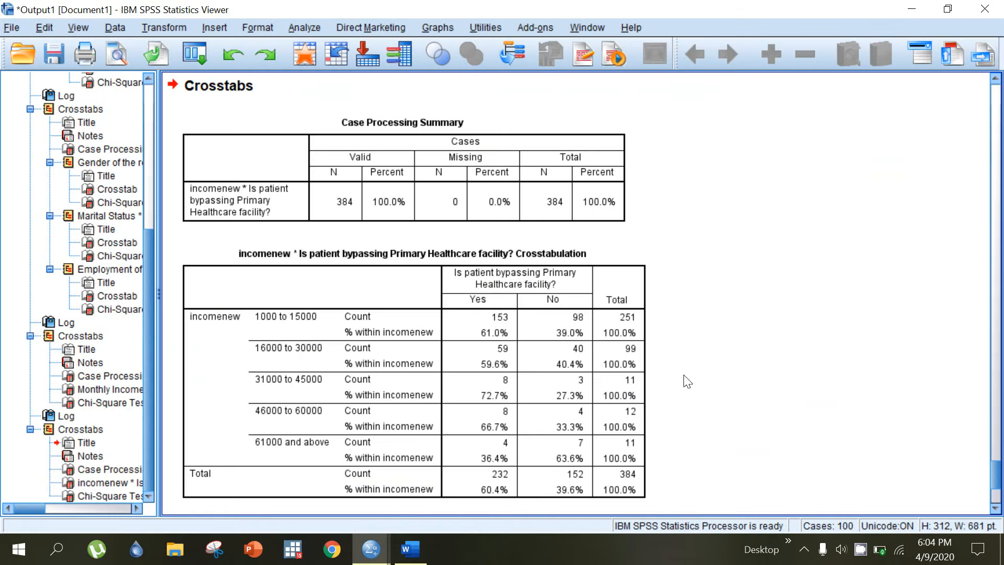
Compare the grouped incomenew crosstabulation with the earlier crosstabulation of ungrouped monthly income.
left_click_drag(997, 484, 995, 449)
left_click(458, 337)
left_click(723, 378)
left_click_drag(998, 442, 995, 389)
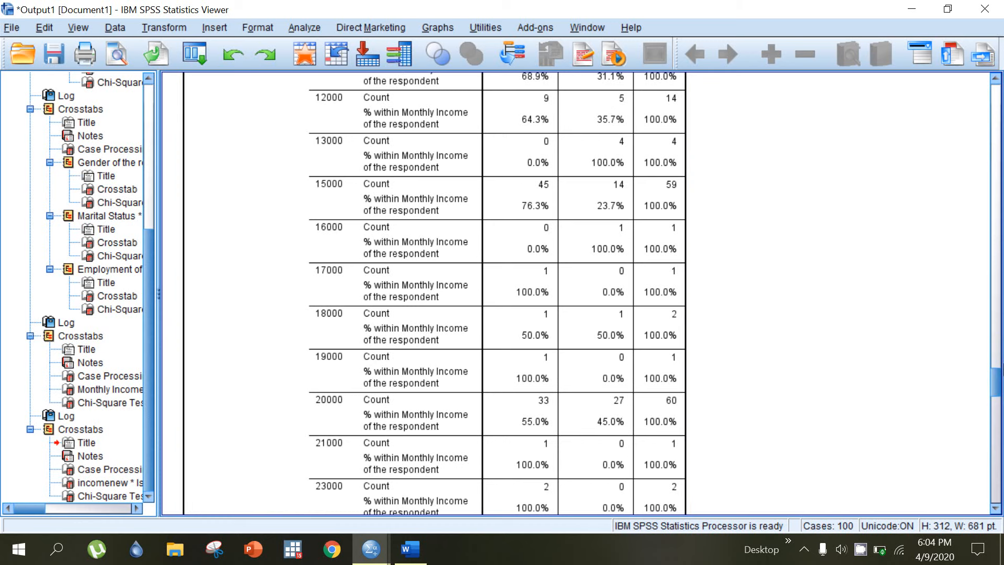
left_click_drag(996, 382, 999, 483)
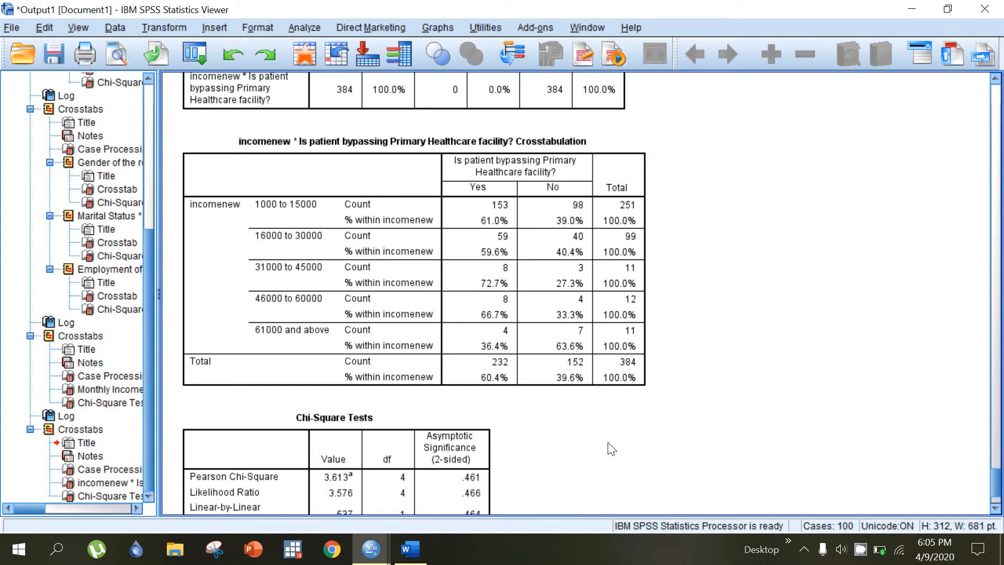
Examine the Chi-Square Tests table for incomenew together with the percentages in its crosstabulation.
left_click_drag(999, 481, 999, 488)
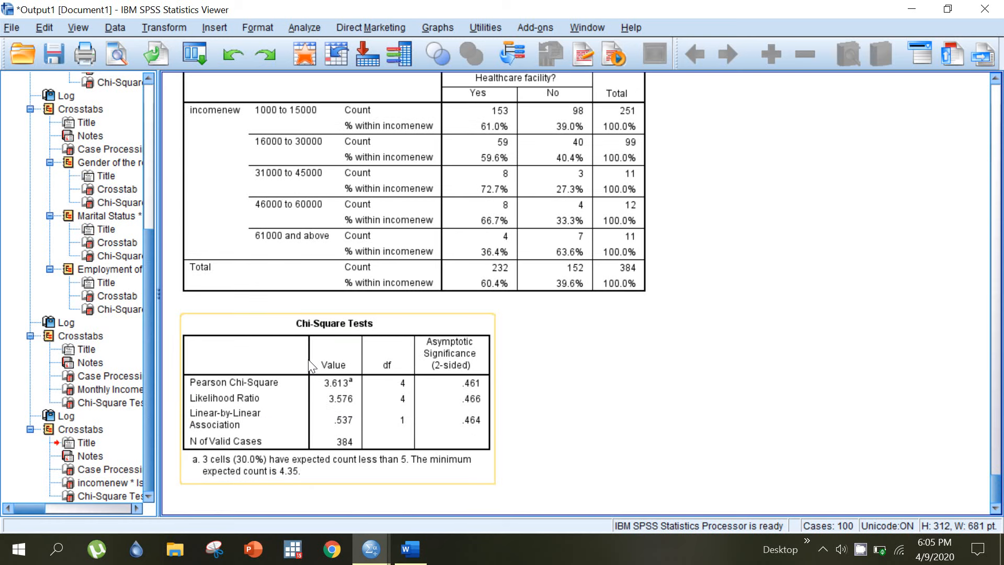
left_click(219, 384)
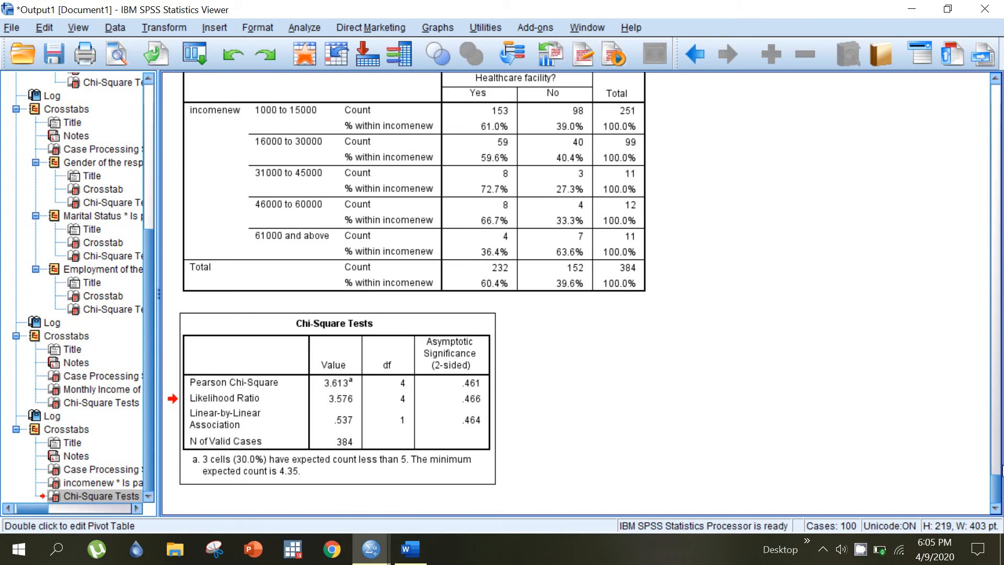
left_click_drag(998, 494, 996, 481)
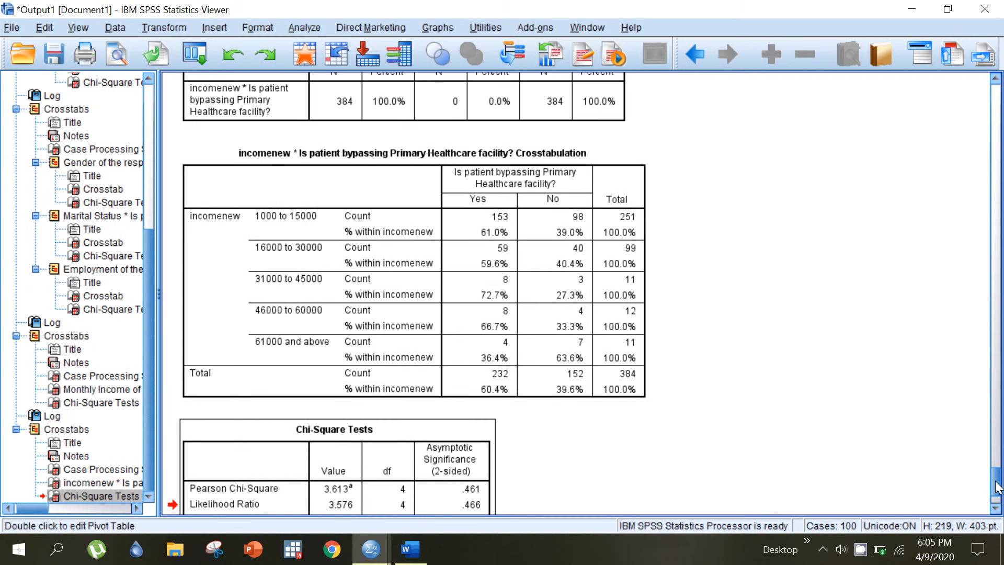
left_click_drag(996, 486, 997, 494)
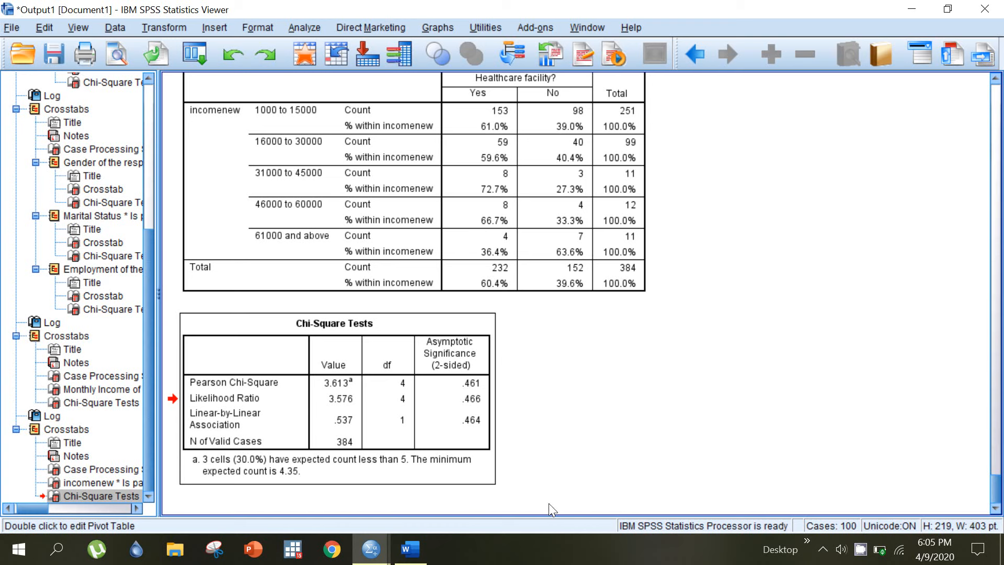
Switch to the Data Editor, compare the original Income column with the recoded incomenew column, and return to the variable definitions.
left_click(361, 553)
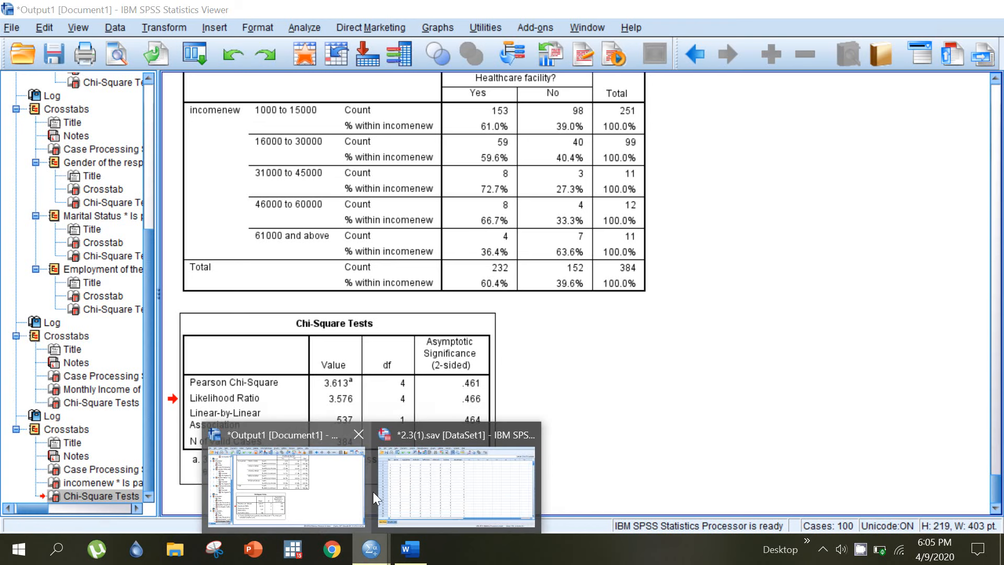
left_click(414, 489)
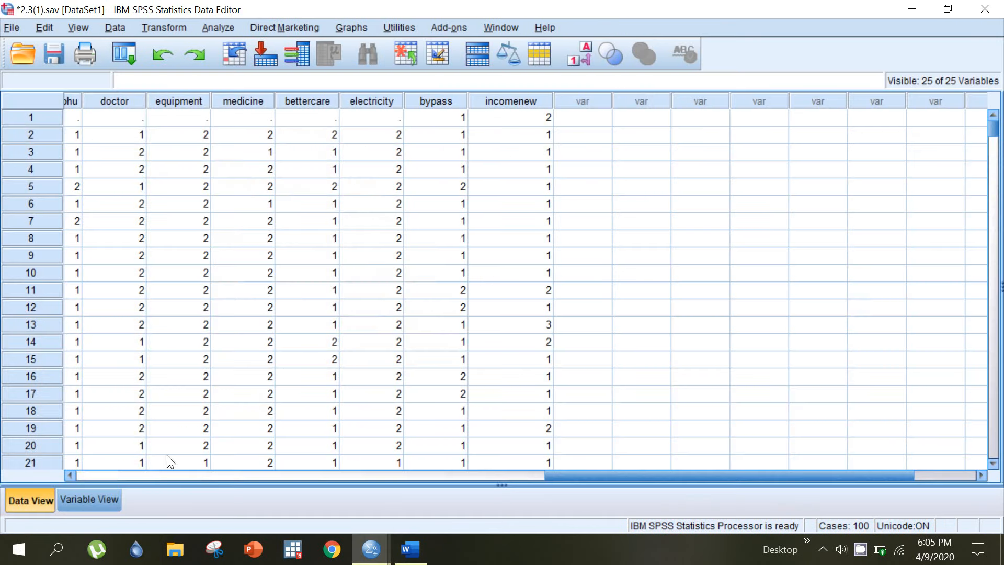
left_click_drag(560, 477, 168, 468)
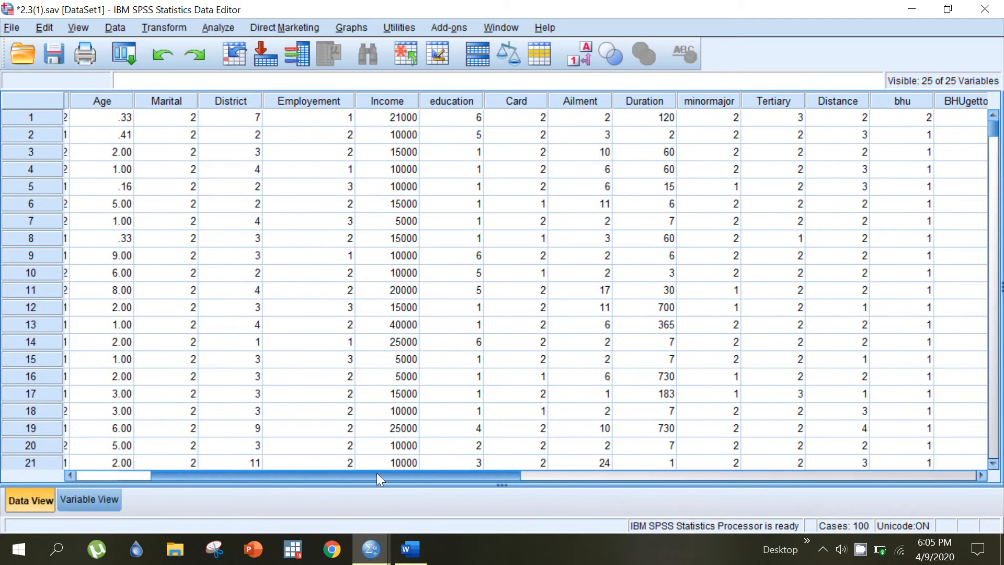
left_click_drag(376, 473, 827, 460)
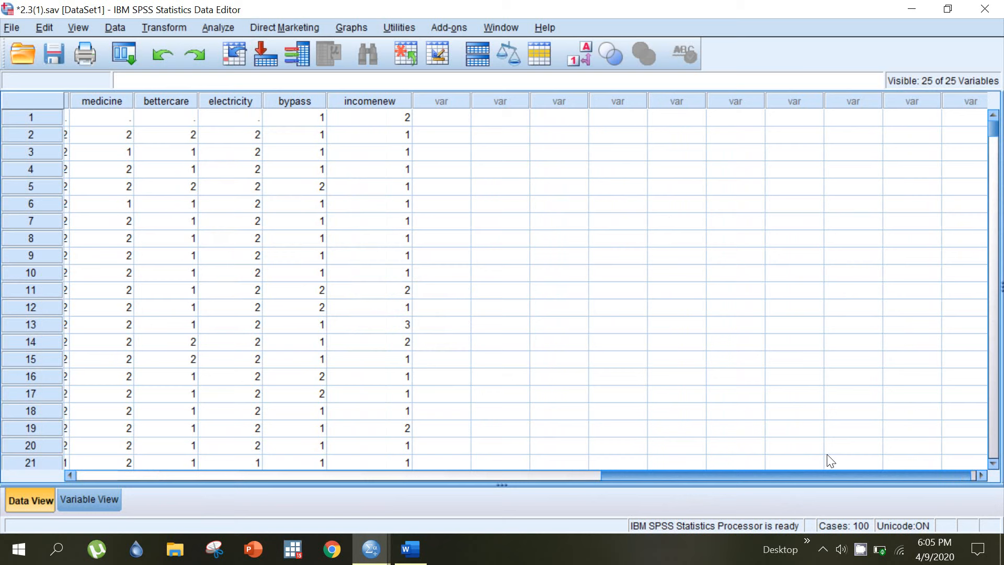
left_click(397, 96)
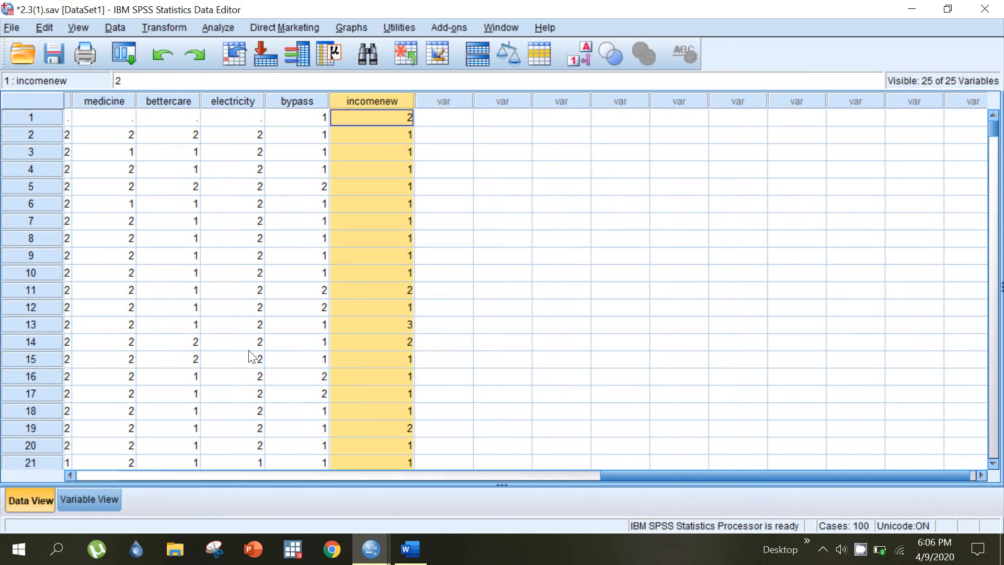
left_click(159, 28)
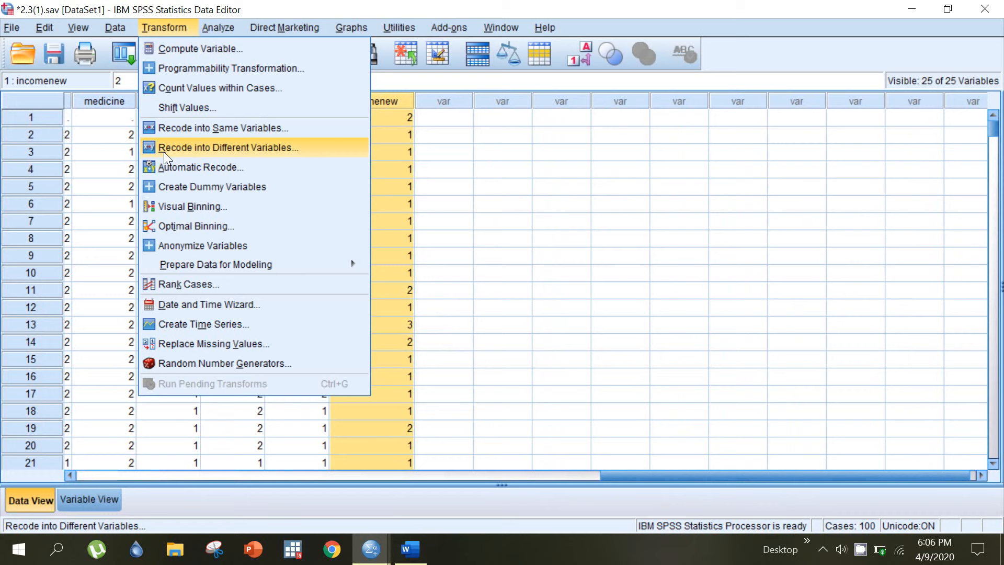
left_click(567, 189)
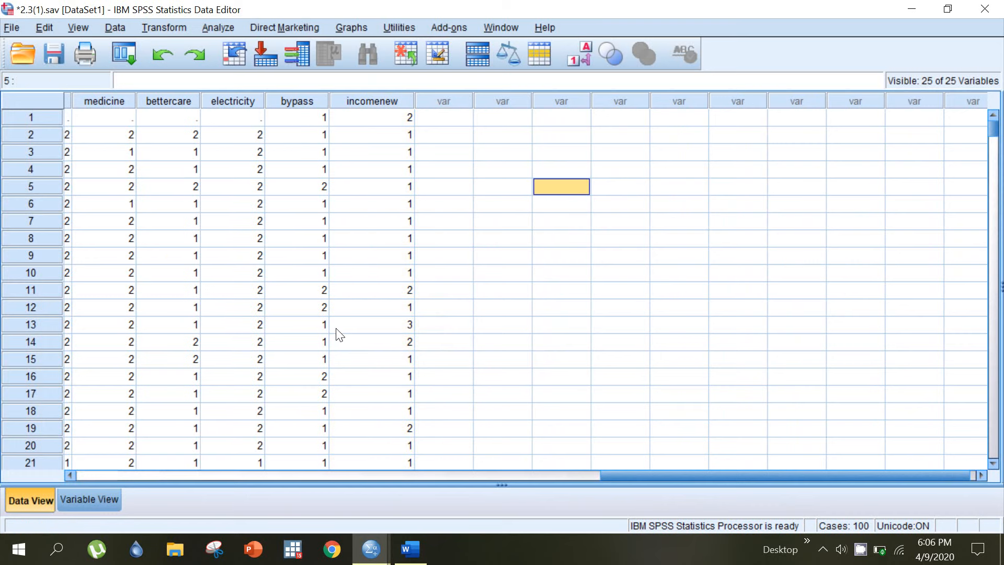
left_click(104, 494)
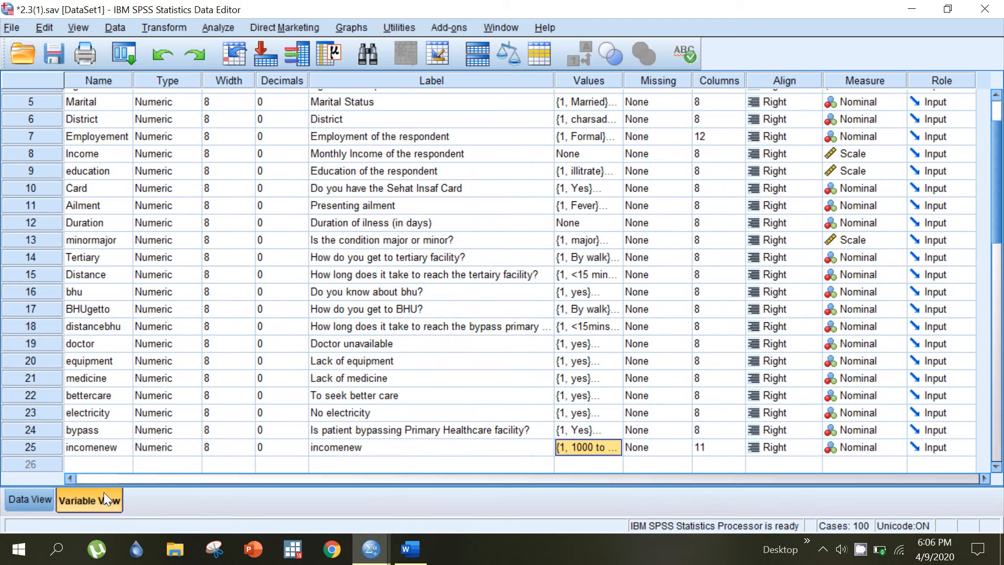
left_click(214, 26)
mouse_move(228, 66)
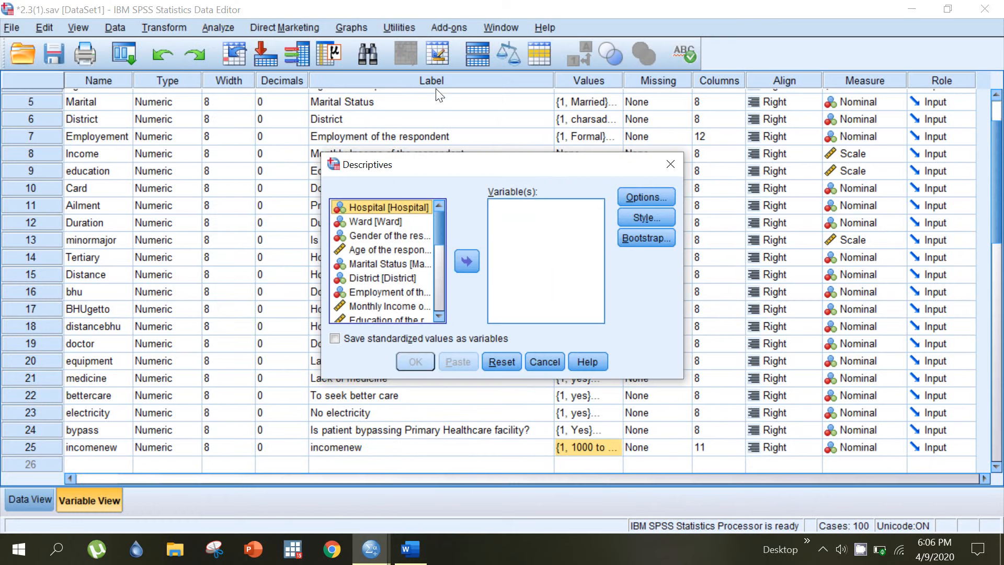
left_click(541, 369)
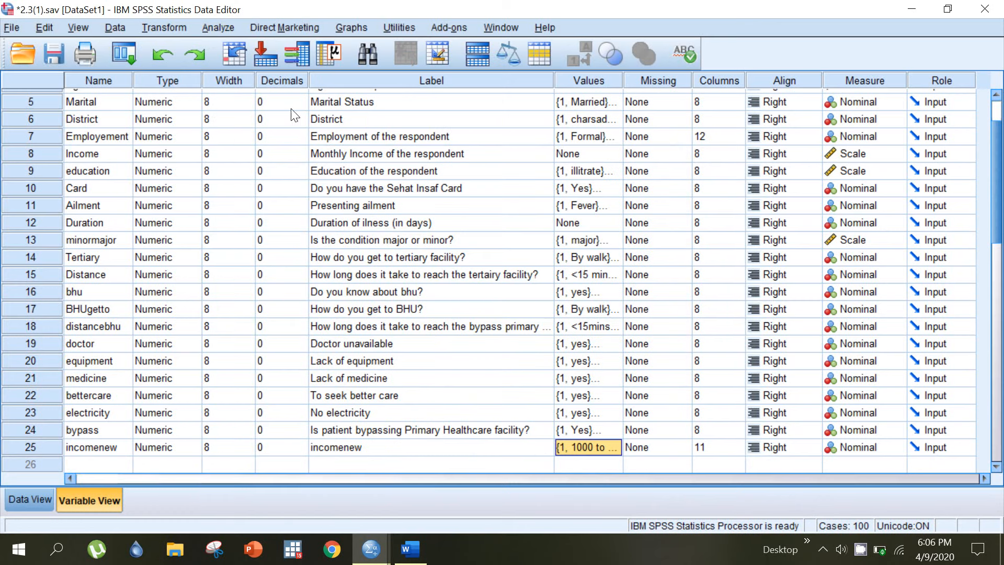
Open a Frequencies analysis and add Monthly Income of the respondent as its variable.
left_click(209, 30)
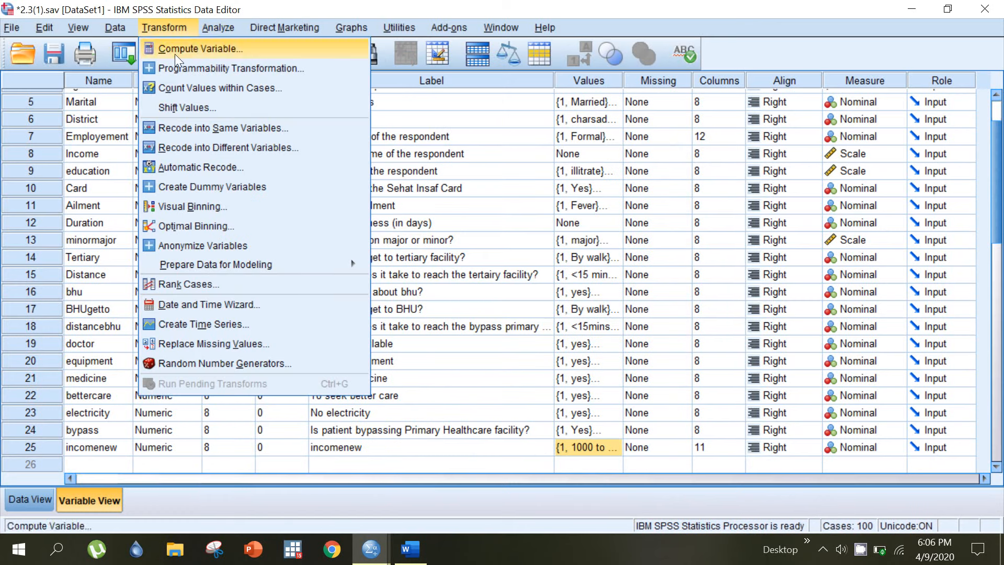
mouse_move(224, 65)
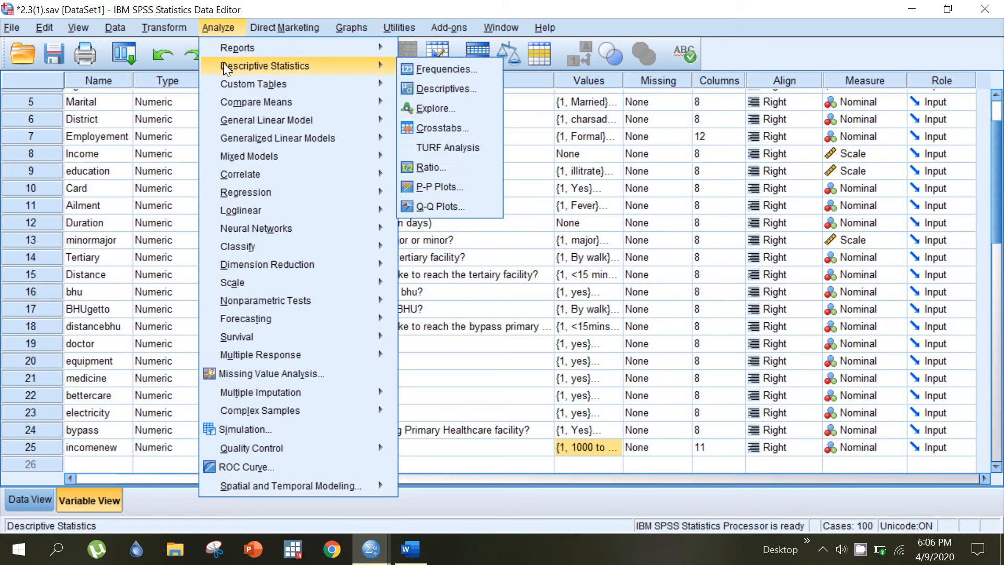
left_click(431, 69)
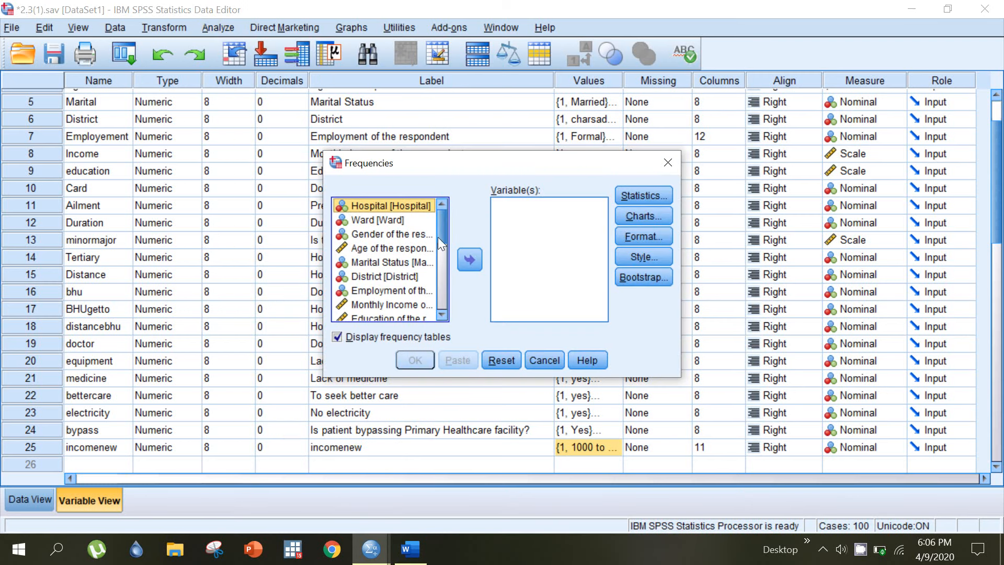
left_click(372, 306)
left_click(470, 259)
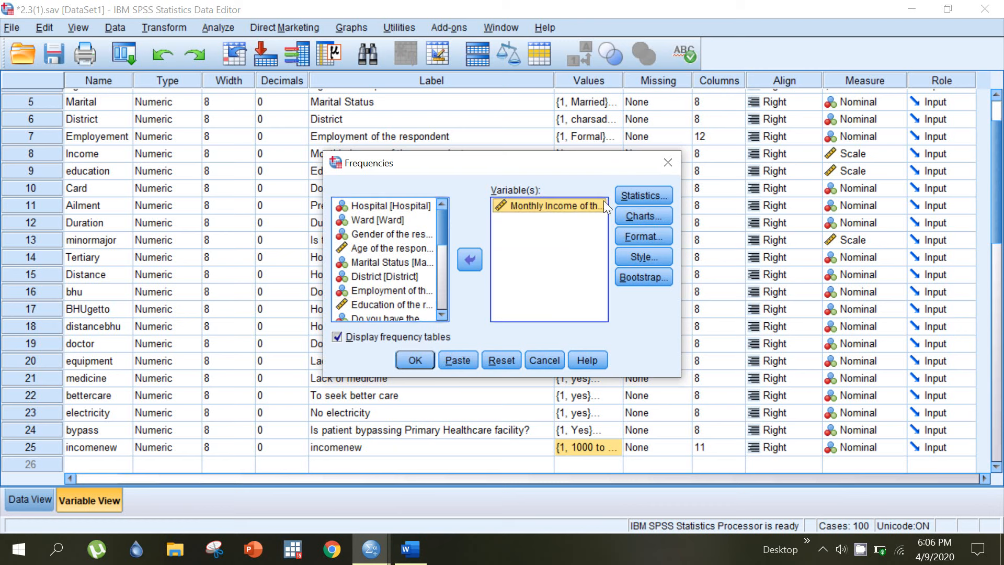
Request mean, median, mode, standard deviation, minimum and maximum for monthly income, and run the Frequencies analysis without frequency tables.
left_click(642, 195)
left_click(545, 165)
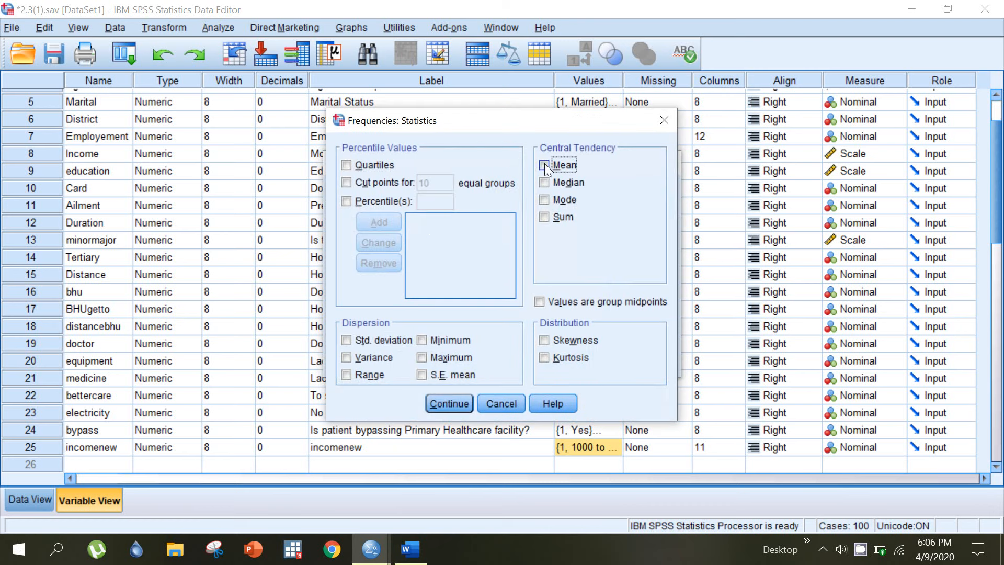
left_click(544, 182)
left_click(545, 199)
left_click(425, 341)
left_click(425, 352)
left_click(425, 344)
left_click(425, 344)
left_click(347, 340)
left_click(449, 403)
left_click(404, 335)
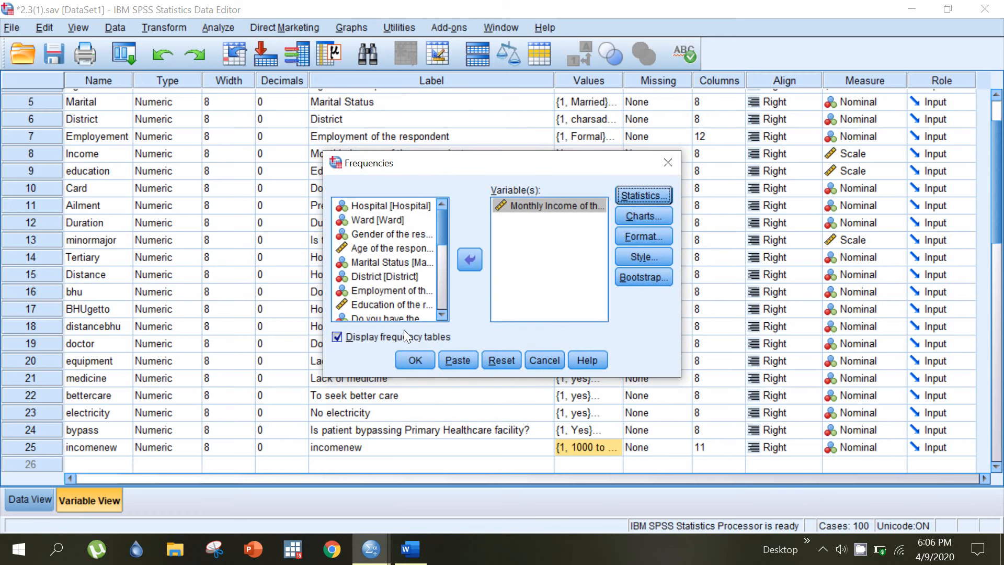
left_click(412, 361)
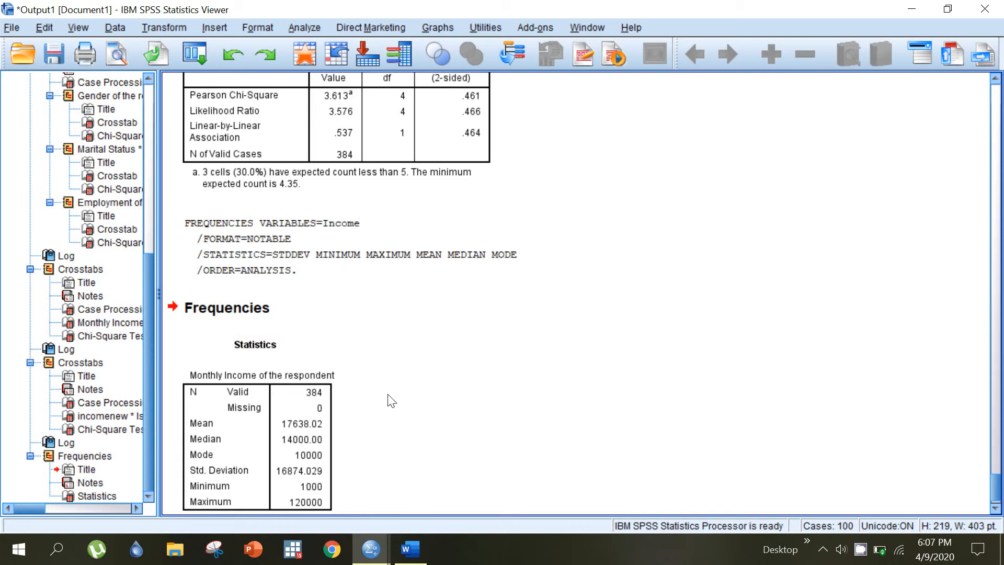
Return to the Data Editor's variable definitions and select the label of the Hospital variable at the start of the list.
mouse_move(370, 549)
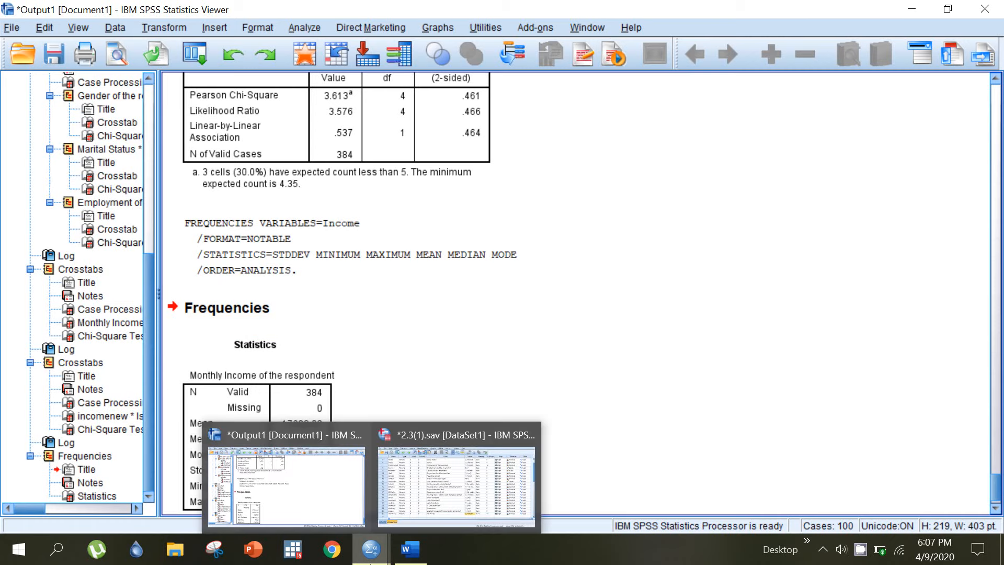
left_click(425, 487)
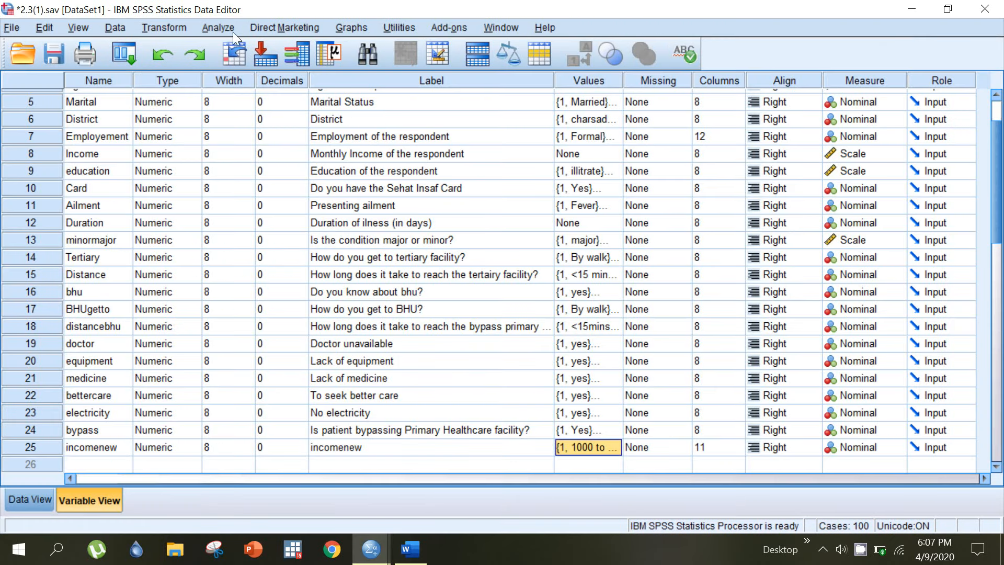
scroll(995, 218, "up", 2)
left_click_drag(994, 213, 899, 201)
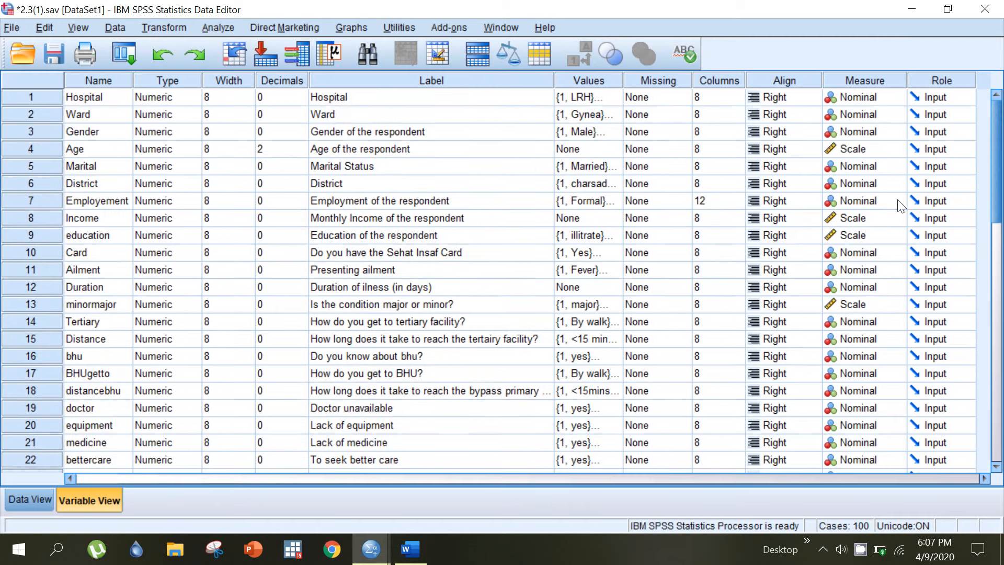
left_click(329, 97)
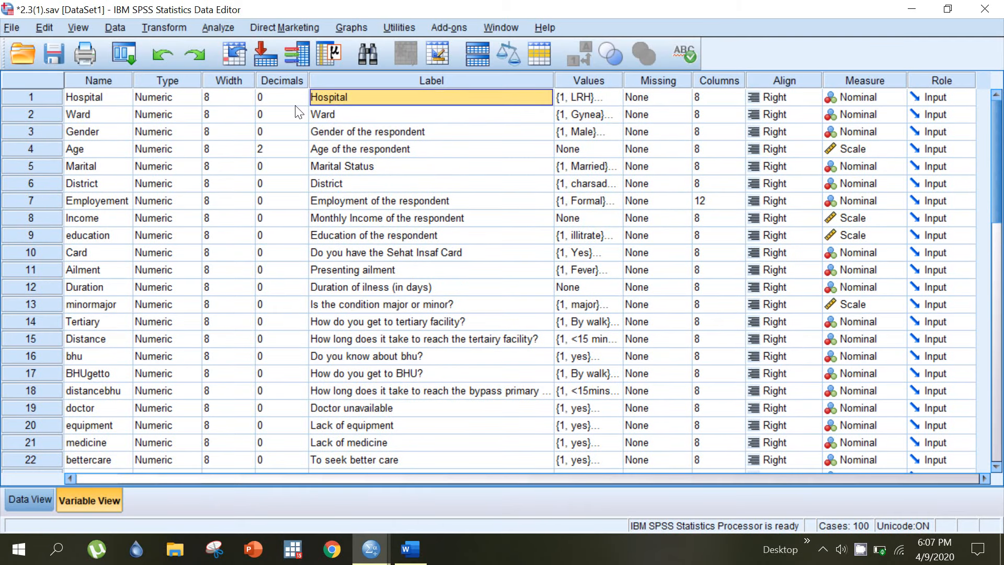
Run a crosstab of Hospital against bypassing the Primary Healthcare facility, replacing incomenew as the row variable.
left_click(220, 27)
mouse_move(228, 61)
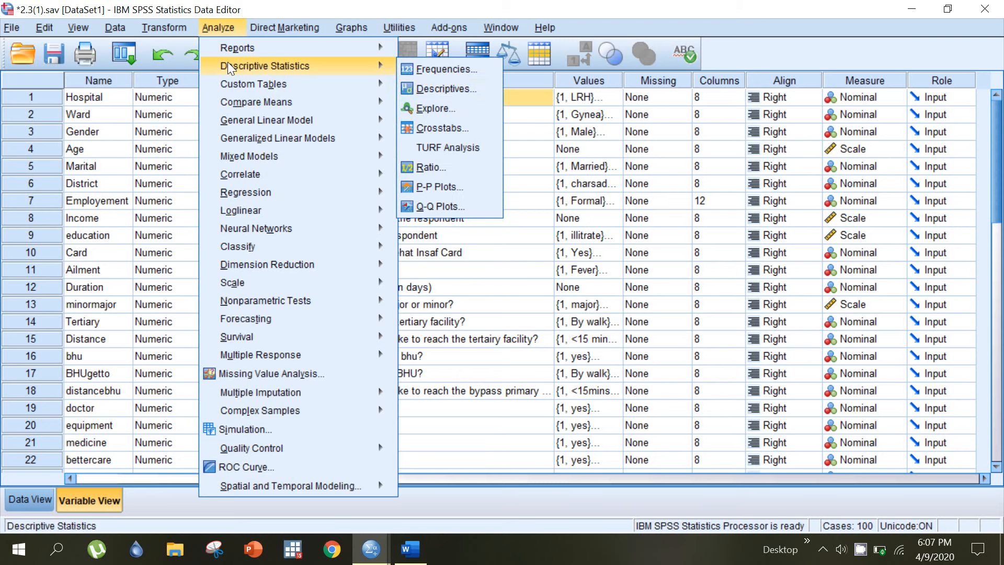
left_click(443, 126)
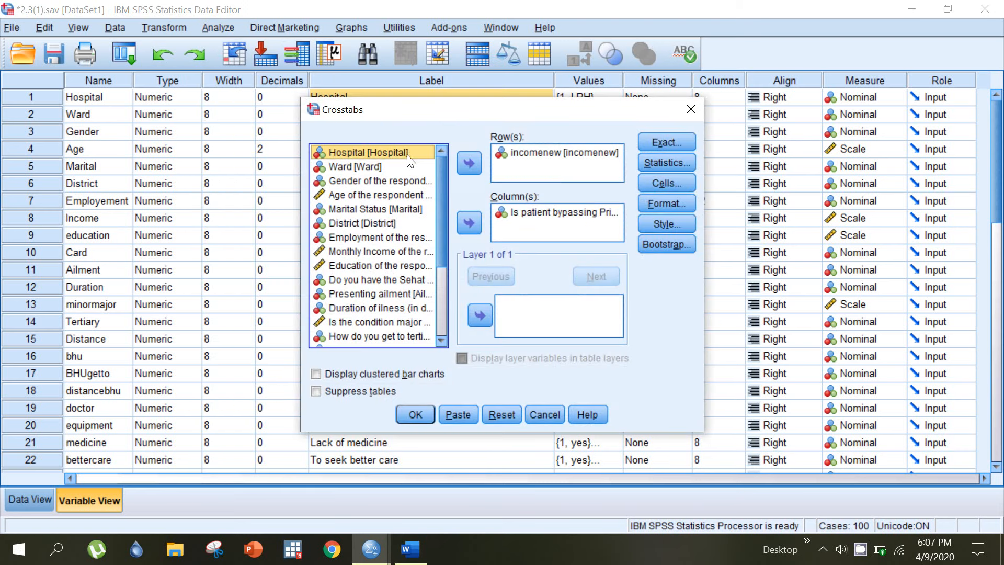
left_click(518, 152)
left_click(469, 163)
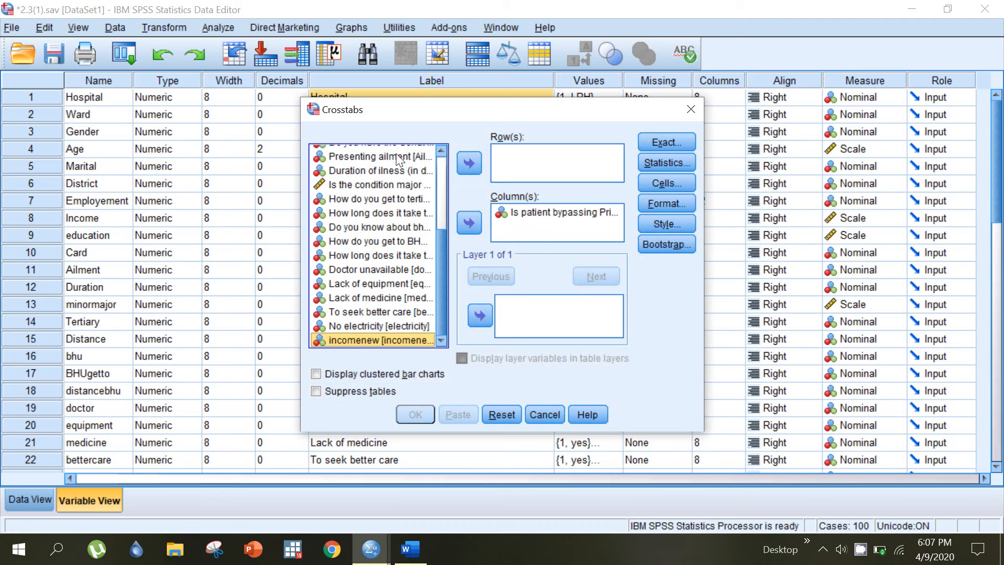
scroll(445, 171, "up", 4)
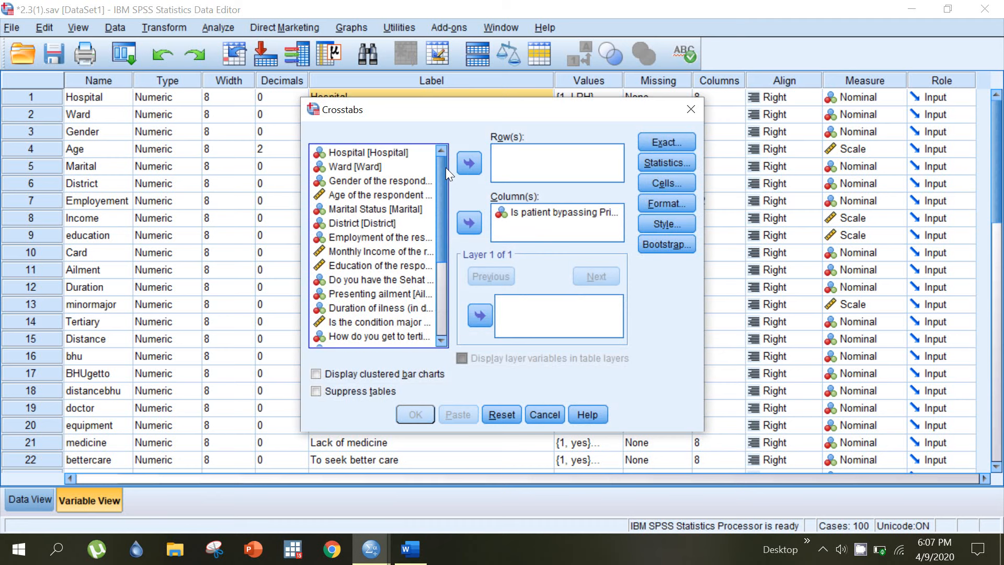
left_click(366, 152)
left_click(466, 163)
left_click(416, 414)
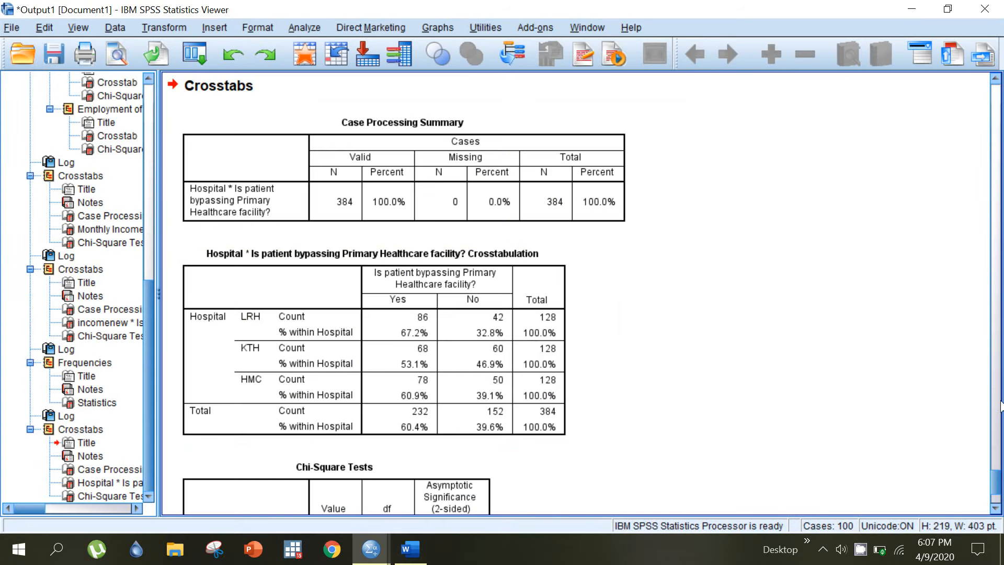
Examine the bypassing percentages in the Hospital crosstabulation together with its Chi-Square Tests table.
scroll(996, 453, "up", 10)
left_click_drag(996, 452, 999, 504)
left_click(340, 250)
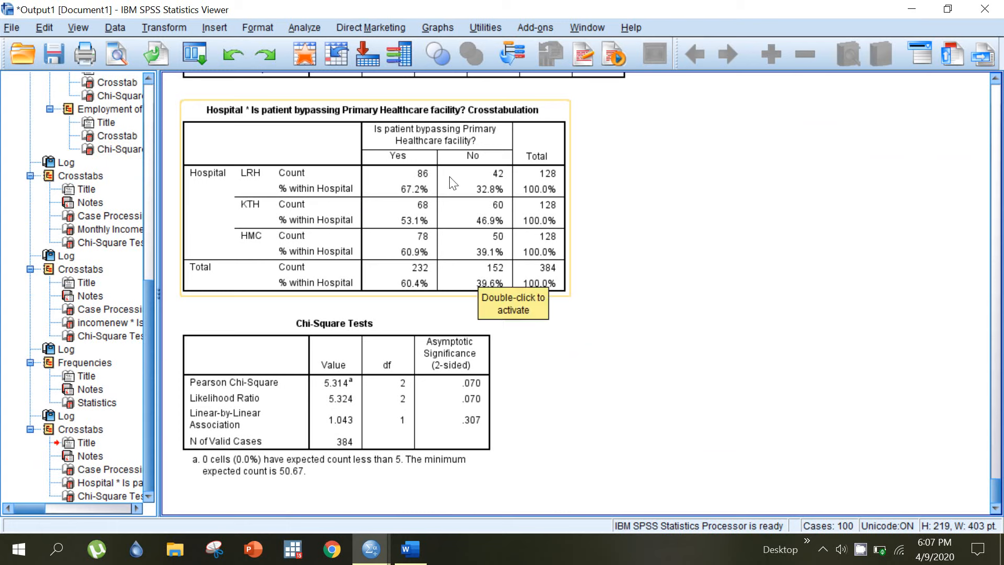
left_click(355, 383)
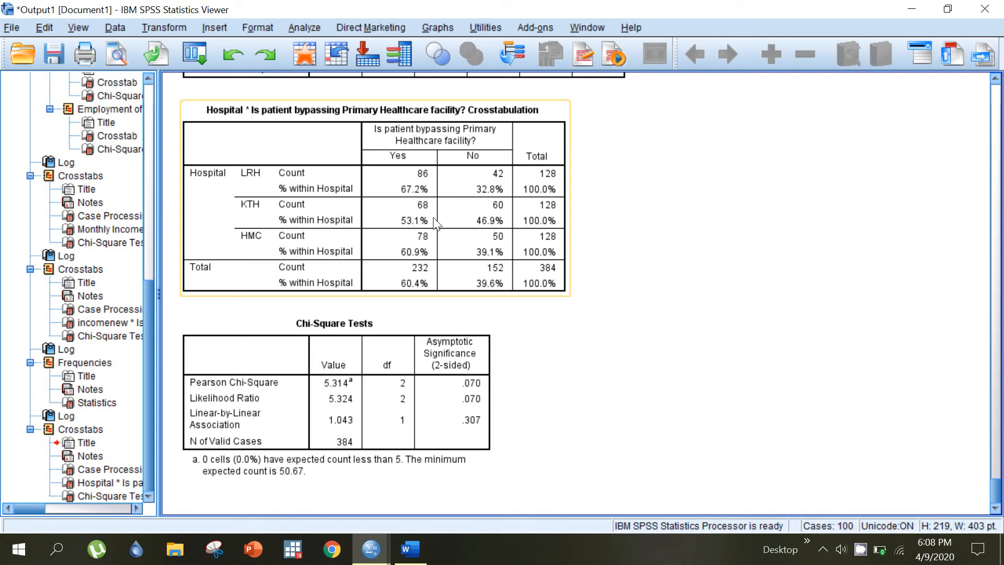
left_click(281, 336)
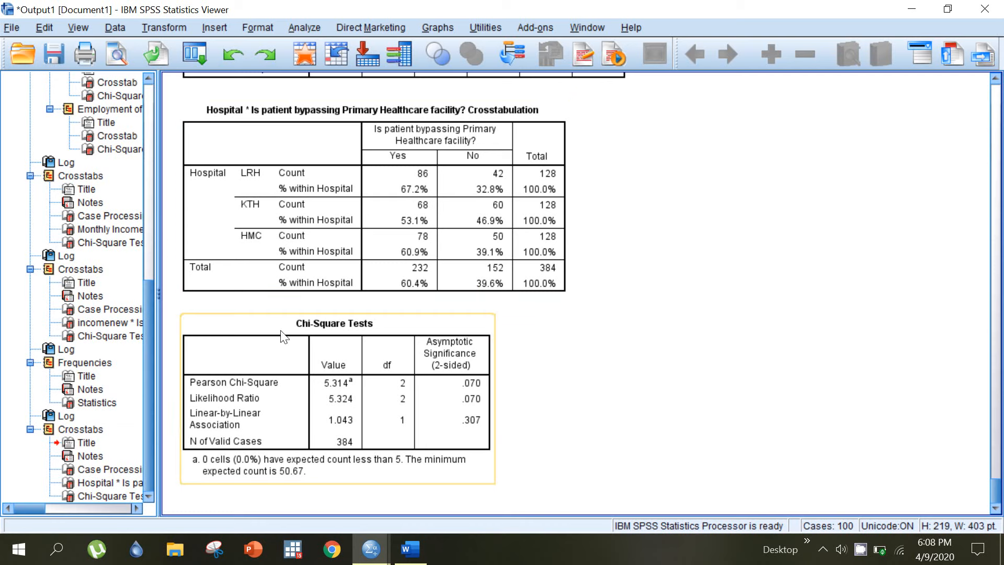
Switch to the Data Editor and review the remaining variables, including the Sehat Insaf Card and major or minor condition questions.
mouse_move(364, 559)
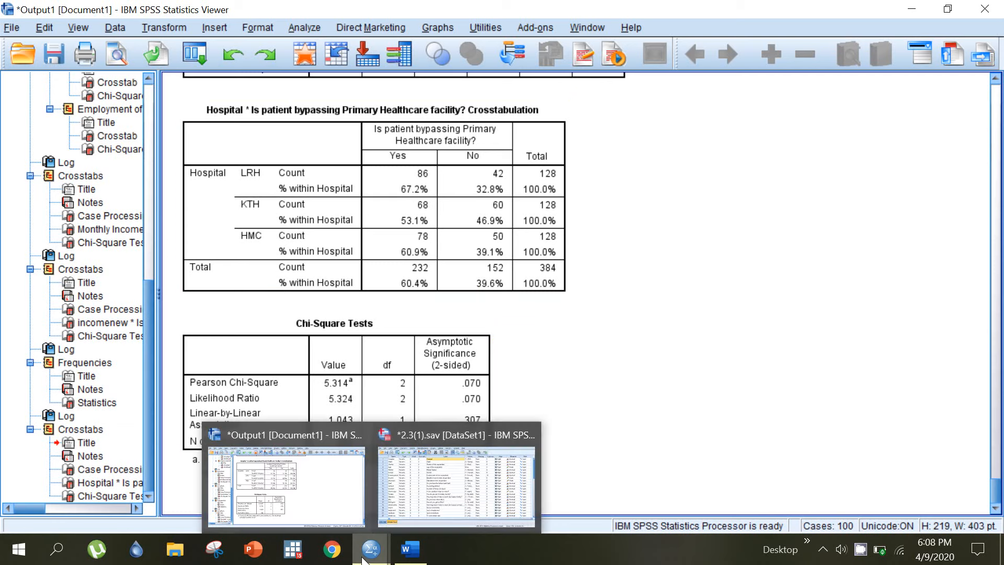
left_click(444, 502)
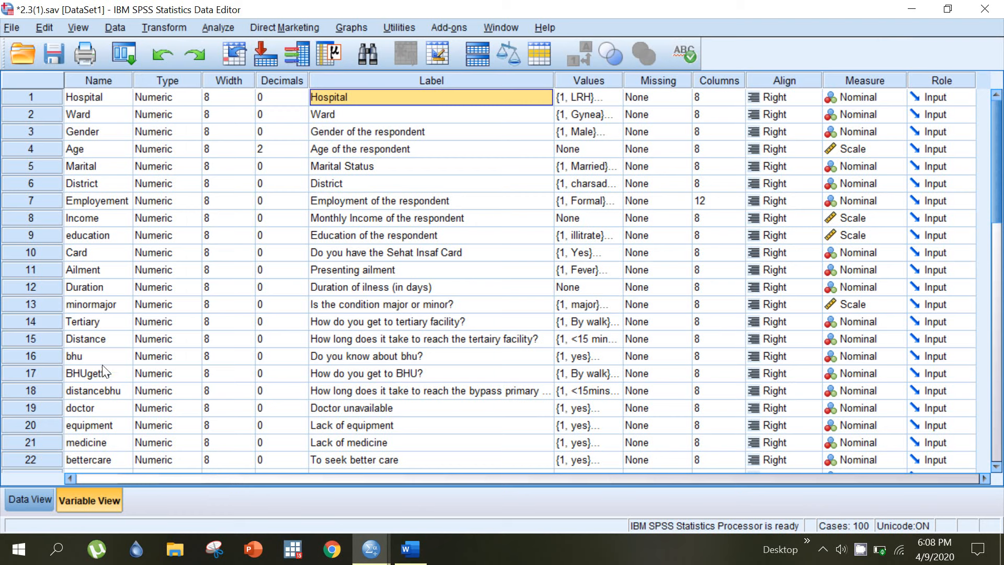
left_click(350, 253)
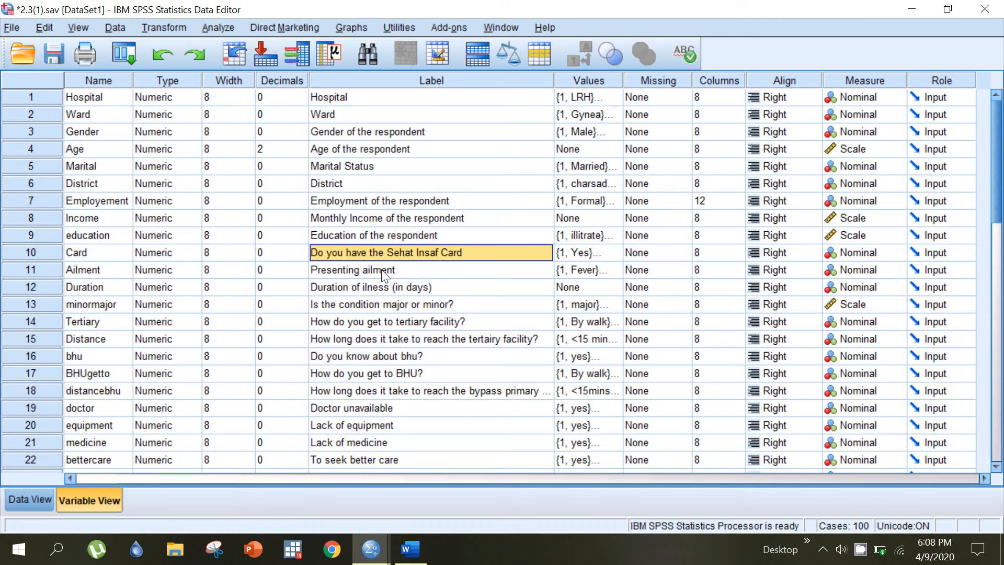
left_click(351, 309)
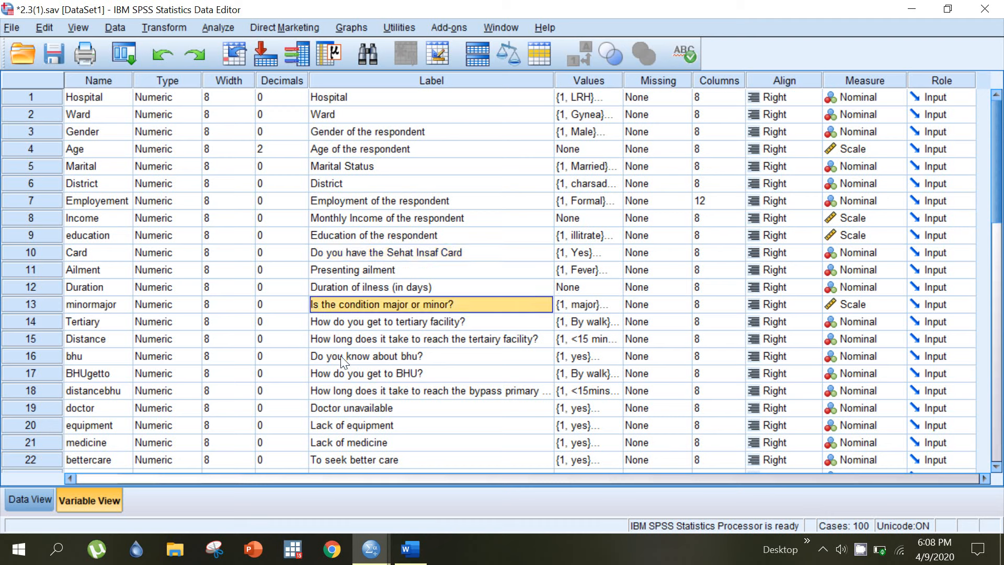
left_click(278, 28)
mouse_move(218, 27)
mouse_move(250, 66)
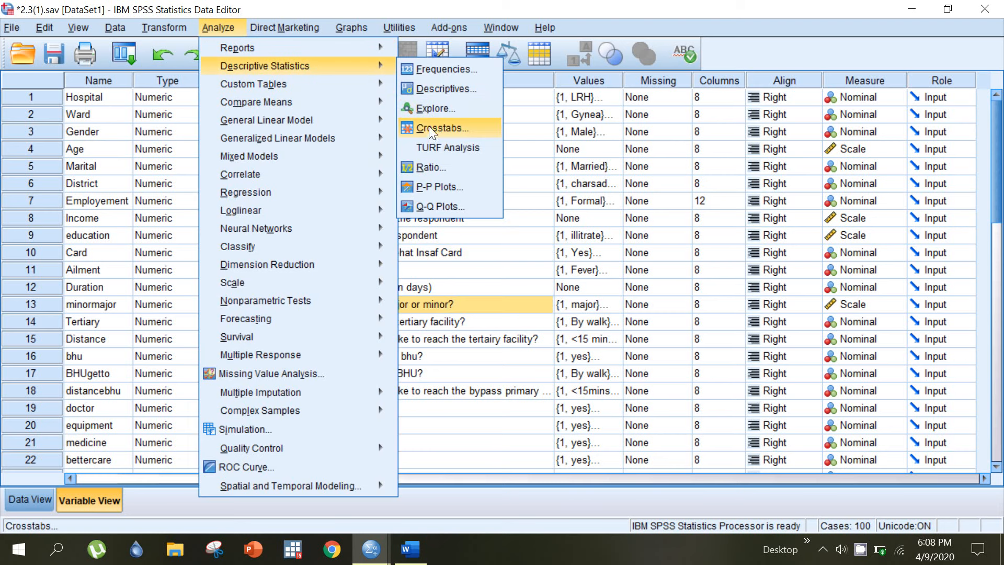
left_click(429, 128)
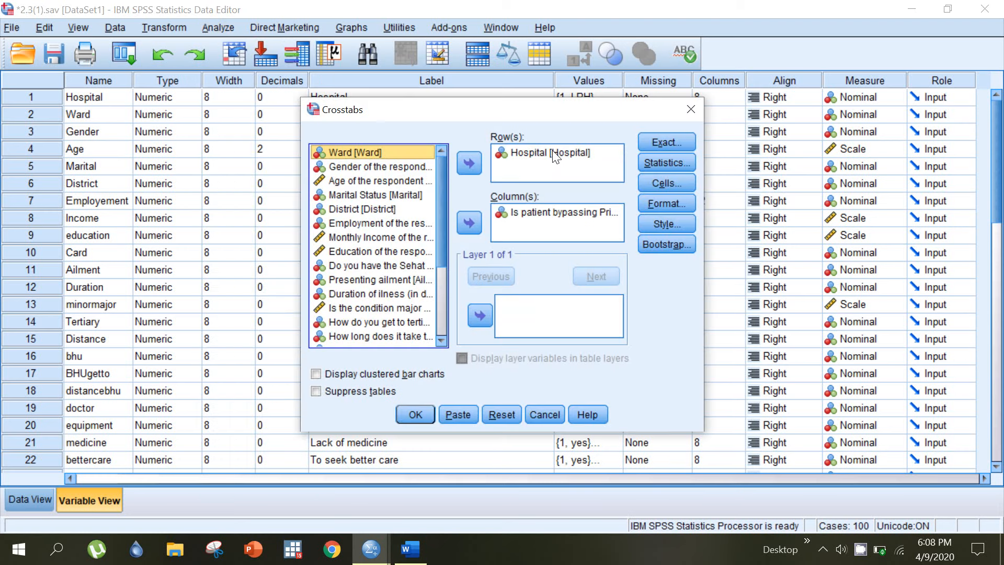
left_click(523, 155)
left_click(469, 159)
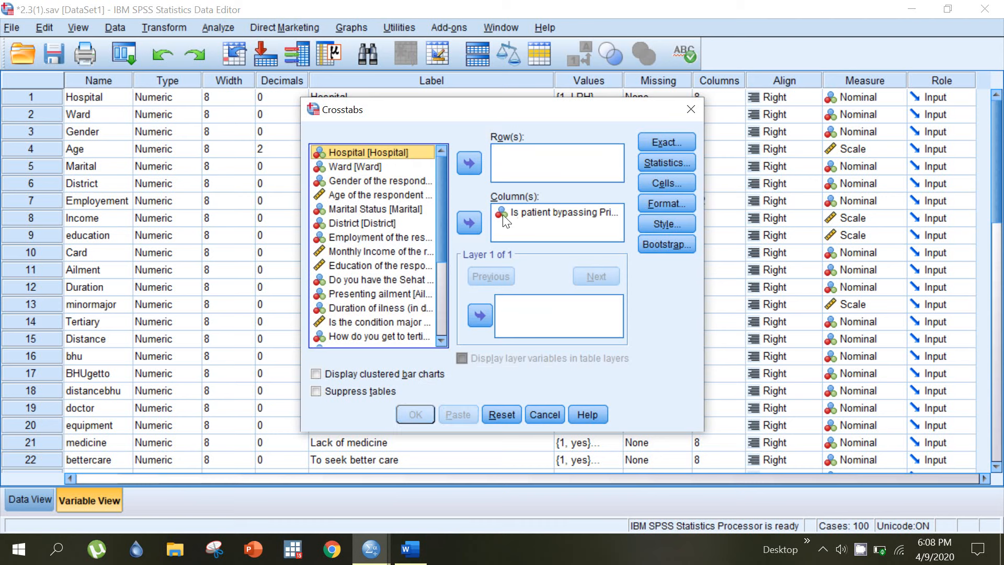
left_click(507, 214)
left_click(477, 224)
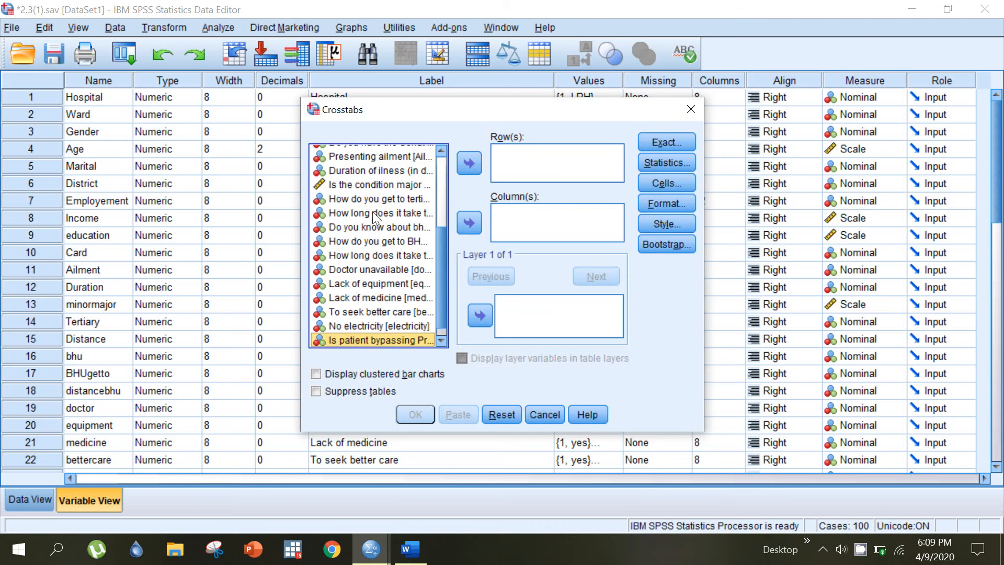
left_click(366, 227)
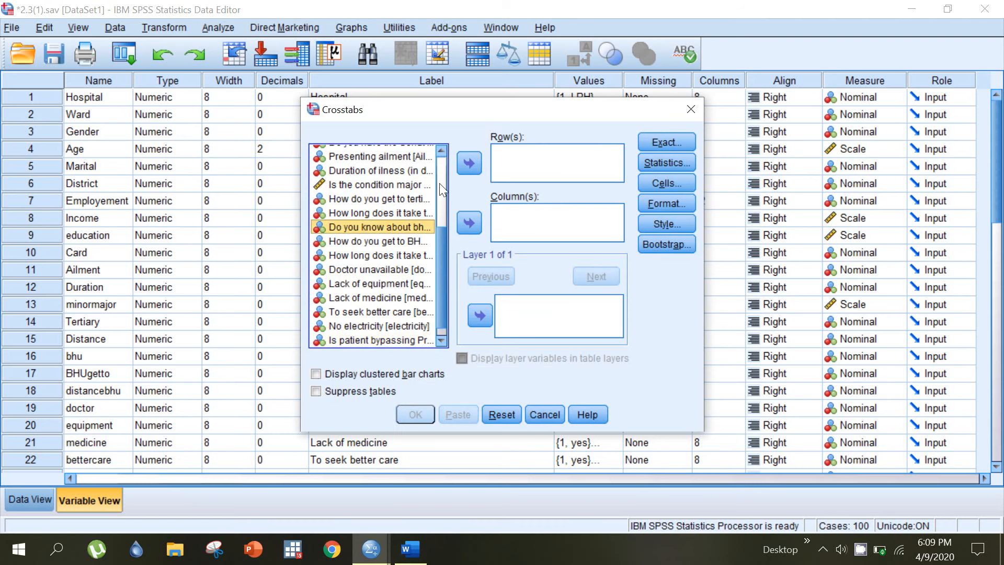
left_click(461, 169)
left_click(663, 163)
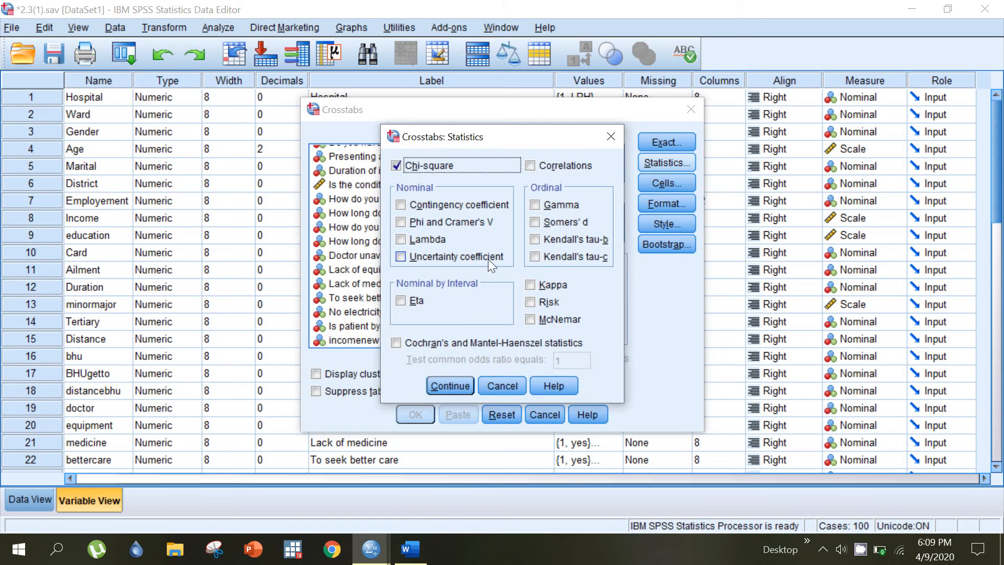
left_click(505, 381)
left_click(543, 421)
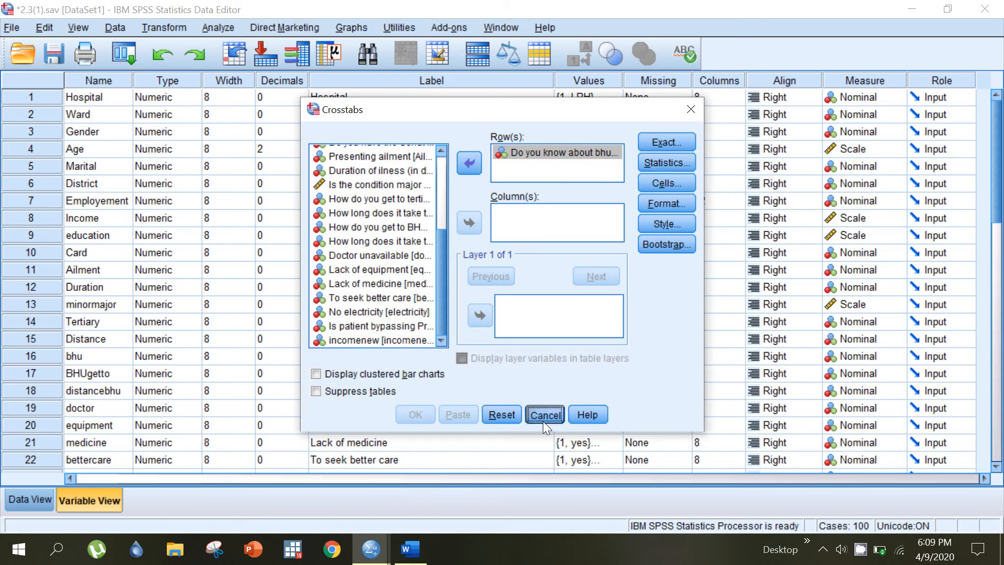
Run a Frequencies analysis on "Do you know about bhu?" in place of Monthly Income of the respondent.
left_click(211, 26)
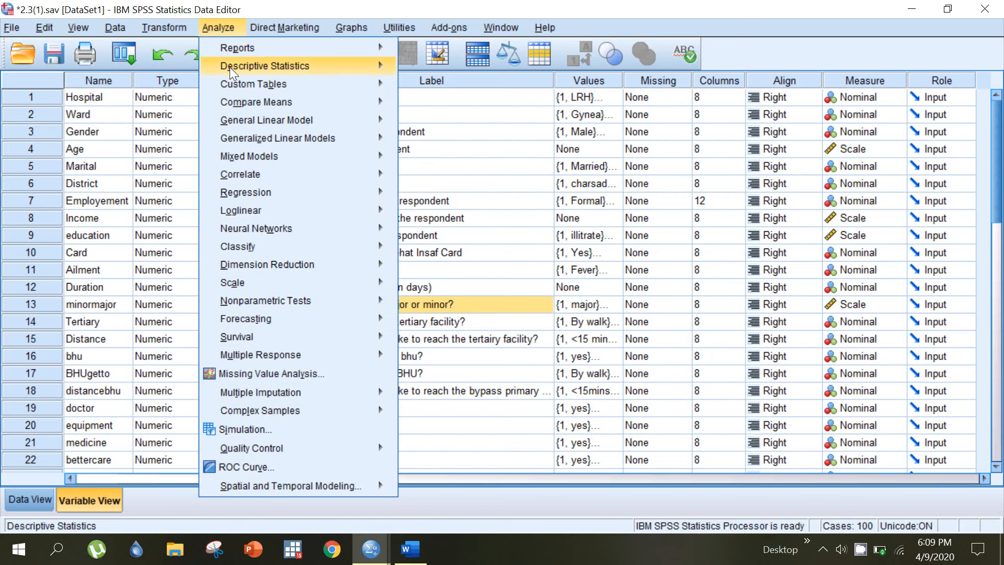
mouse_move(231, 67)
left_click(482, 74)
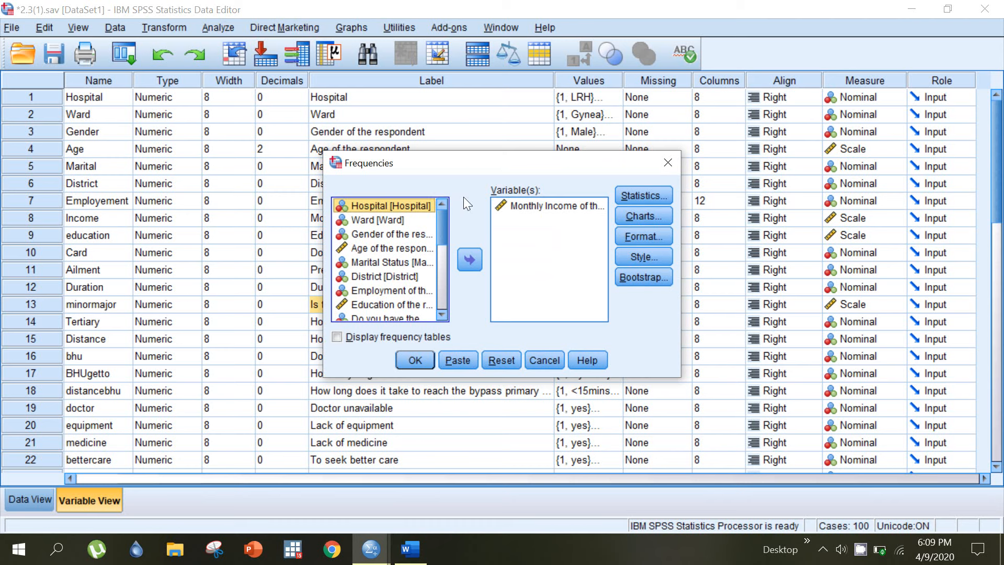
left_click(526, 207)
left_click(463, 260)
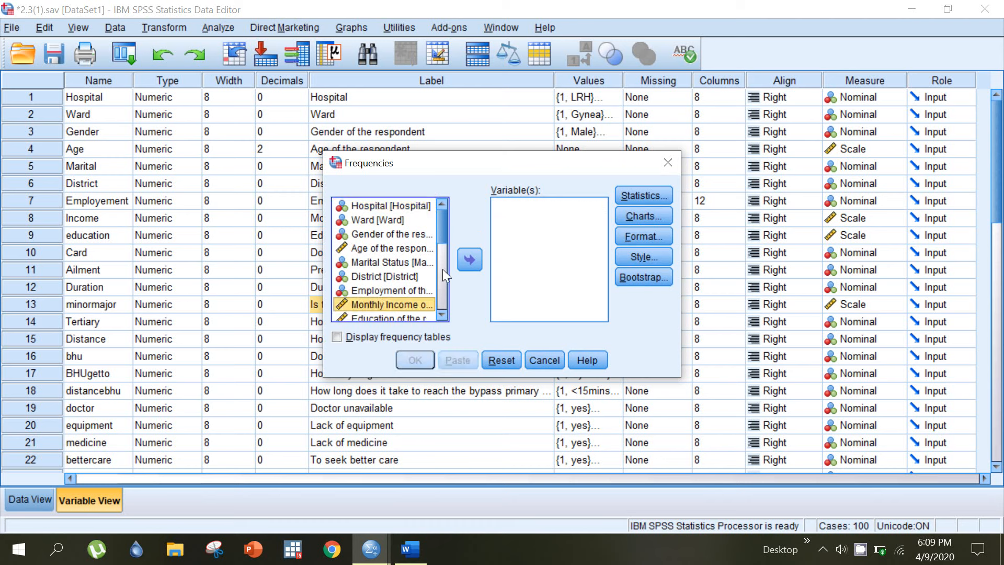
left_click(442, 269)
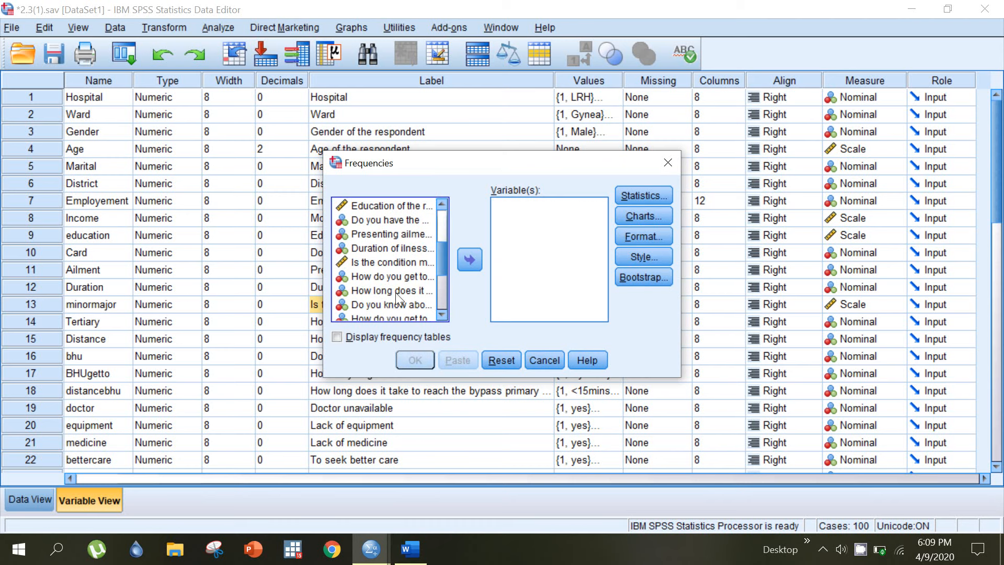
left_click(390, 306)
left_click(470, 259)
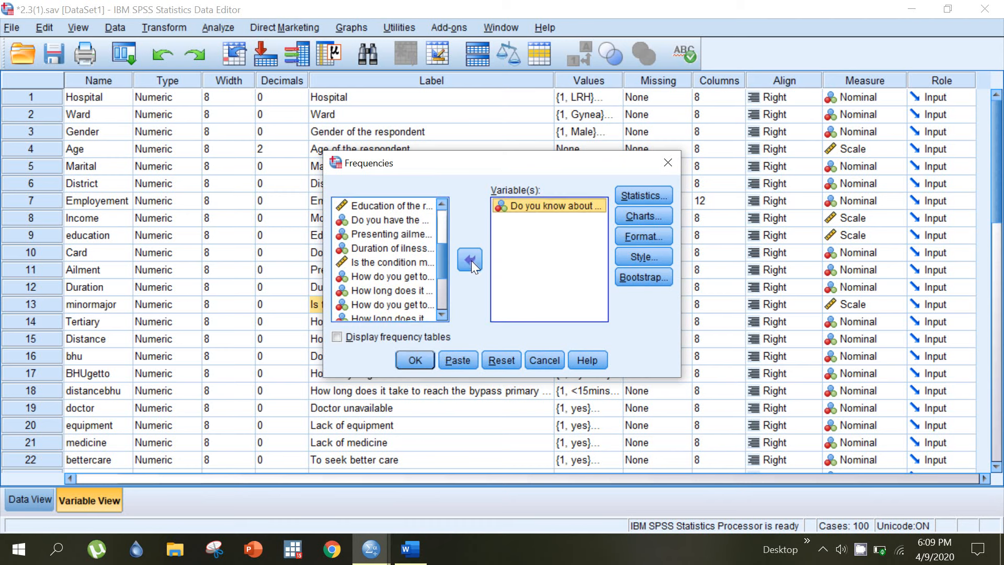
left_click(425, 361)
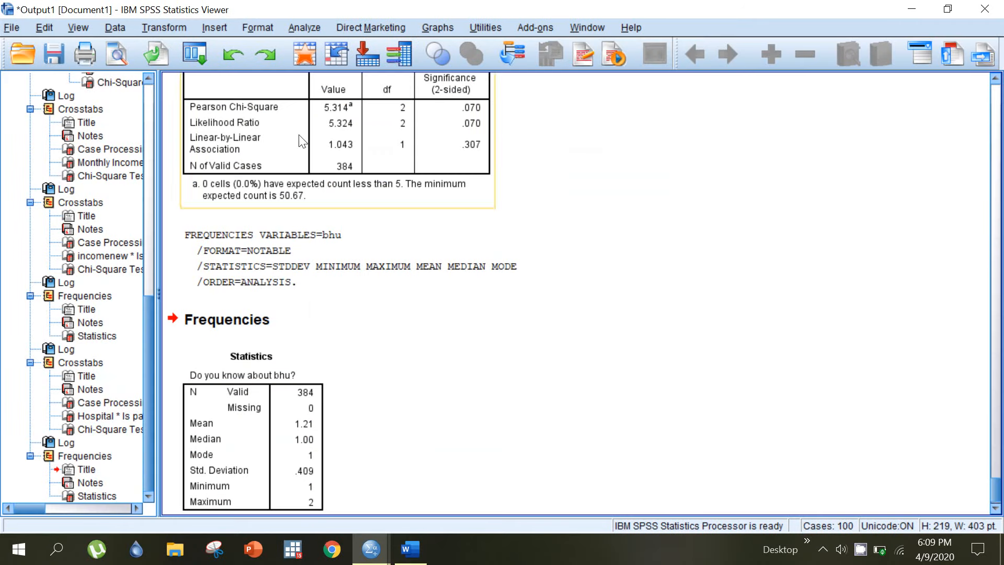
Reopen the Frequencies analysis for "Do you know about bhu?" and enable the display of frequency tables.
left_click(205, 28)
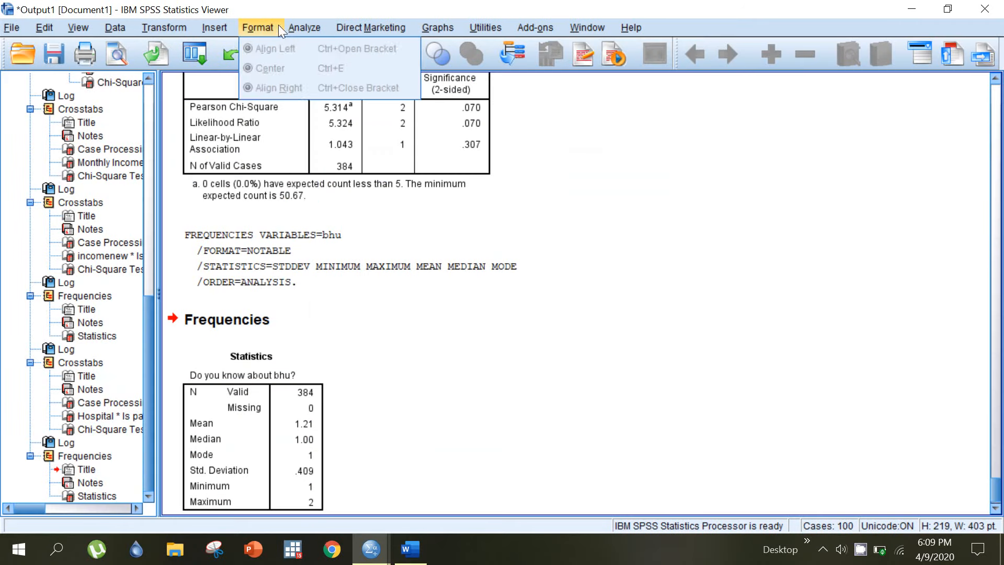
mouse_move(287, 26)
mouse_move(312, 64)
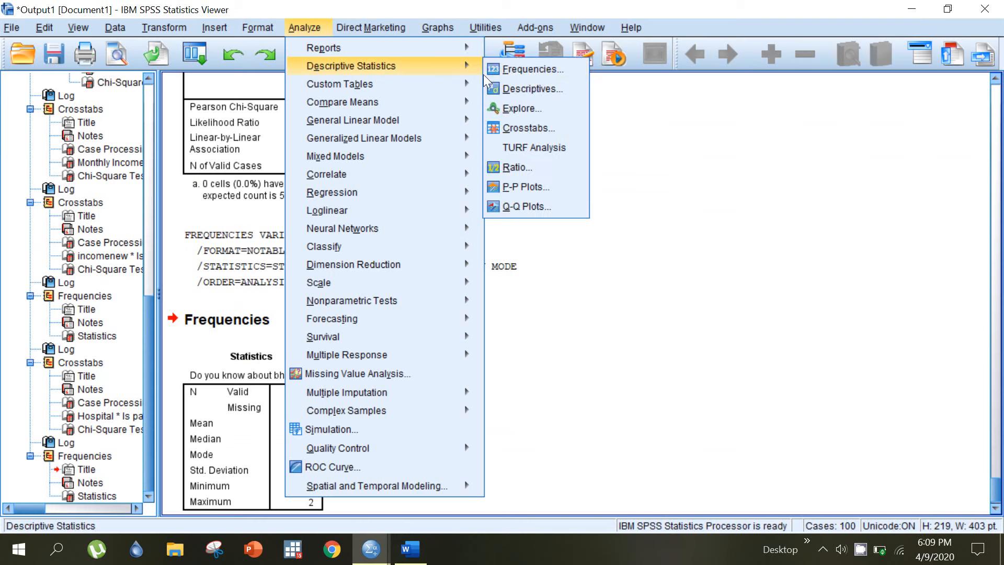
left_click(531, 76)
left_click(342, 340)
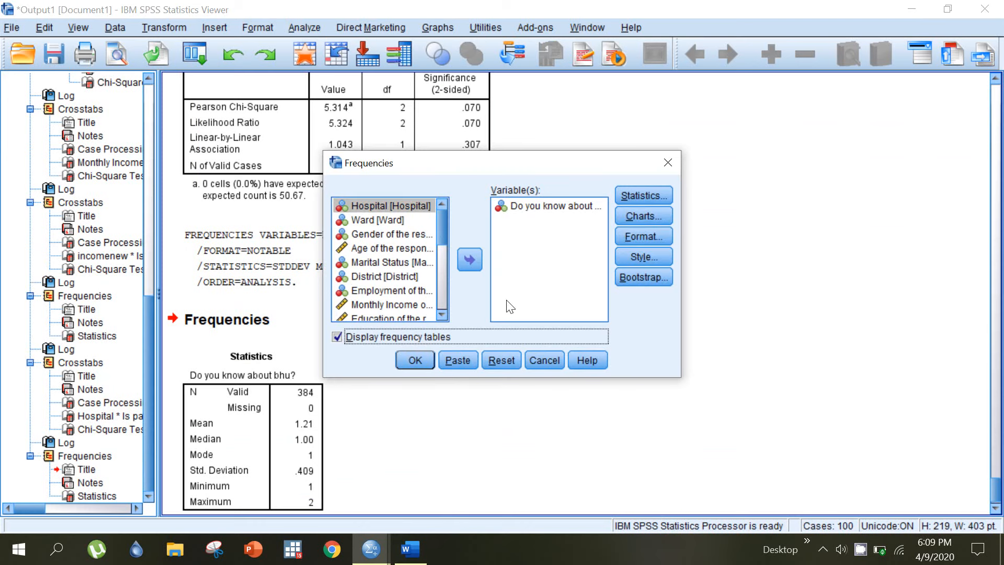
Limit the Frequencies statistics to Mode, clearing the mean, median, standard deviation, minimum and maximum.
left_click(639, 200)
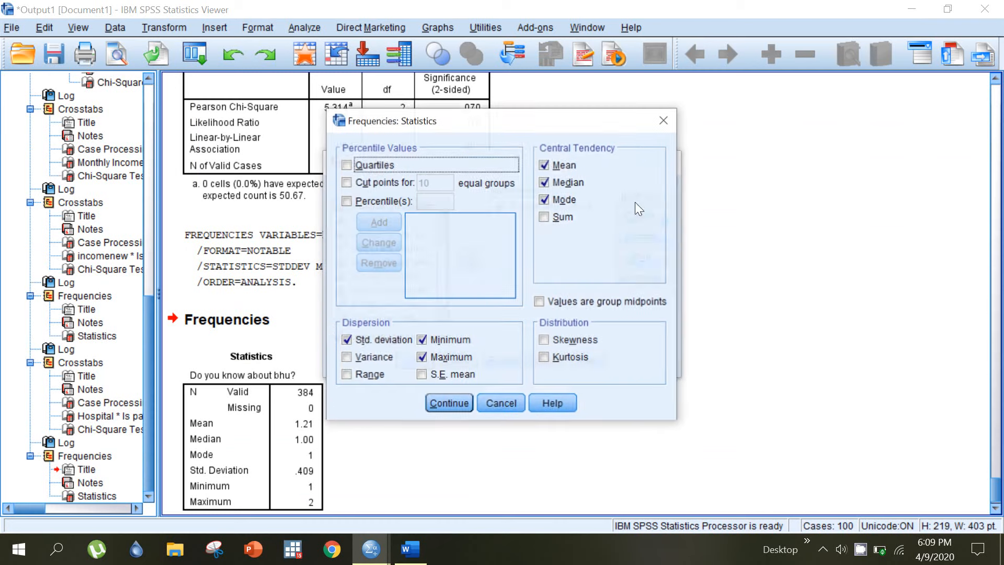
left_click(551, 199)
left_click(545, 201)
left_click(544, 166)
left_click(546, 177)
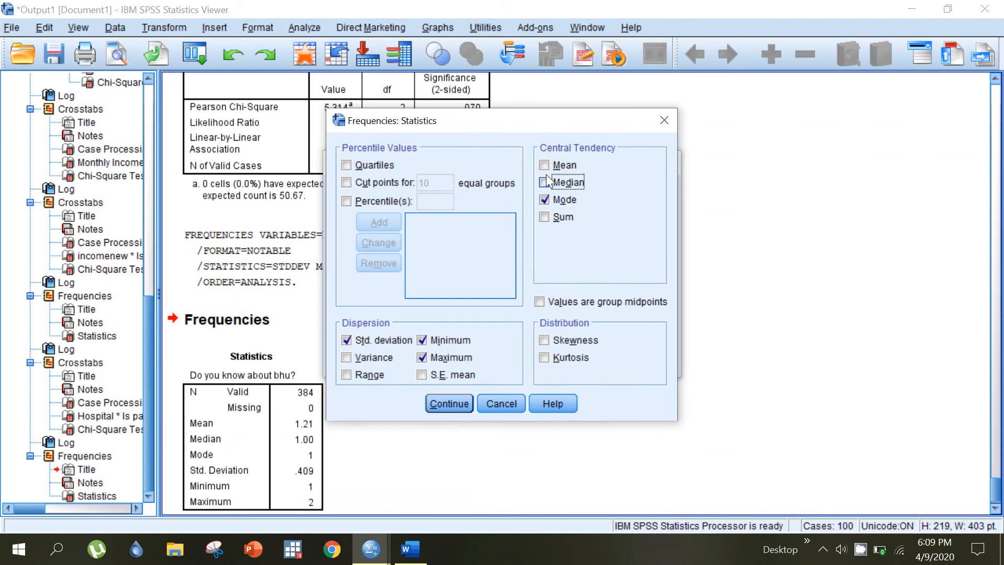
left_click(347, 340)
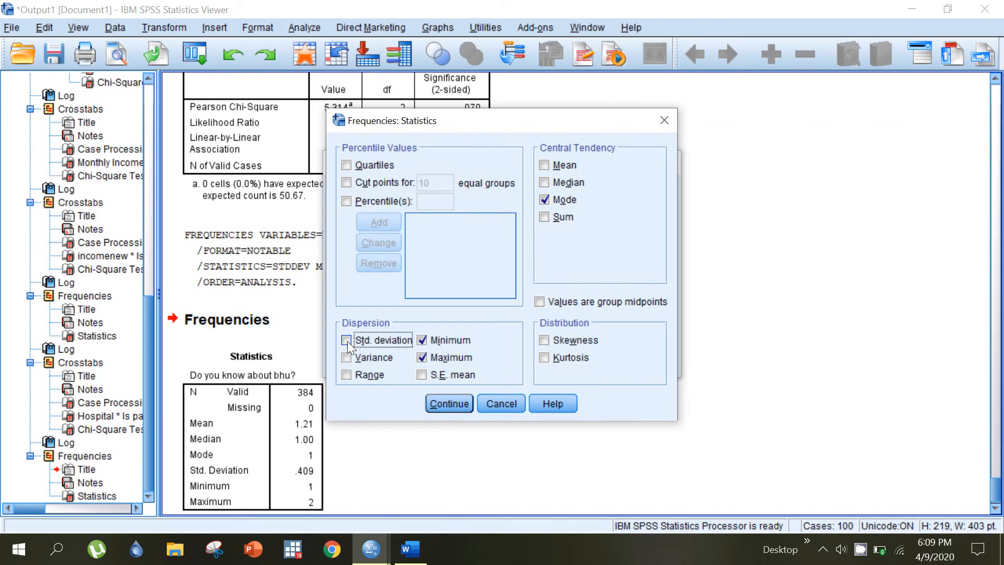
left_click(425, 338)
left_click(449, 403)
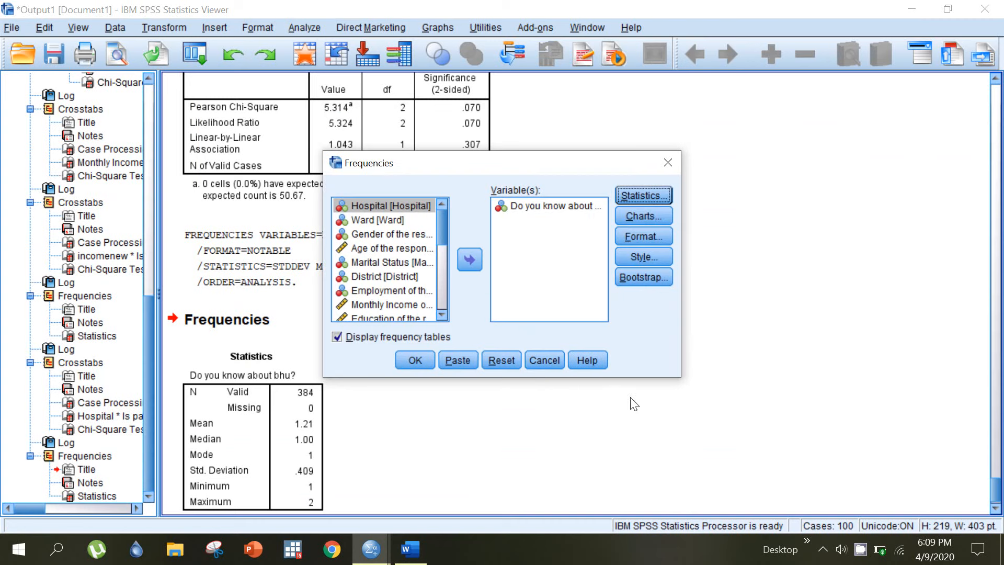
Run the Frequencies analysis on "Do you know about bhu?" and bring its frequency table into view.
left_click(416, 361)
scroll(996, 404, "up", 3)
left_click(994, 398)
left_click(997, 463)
left_click_drag(998, 465, 999, 514)
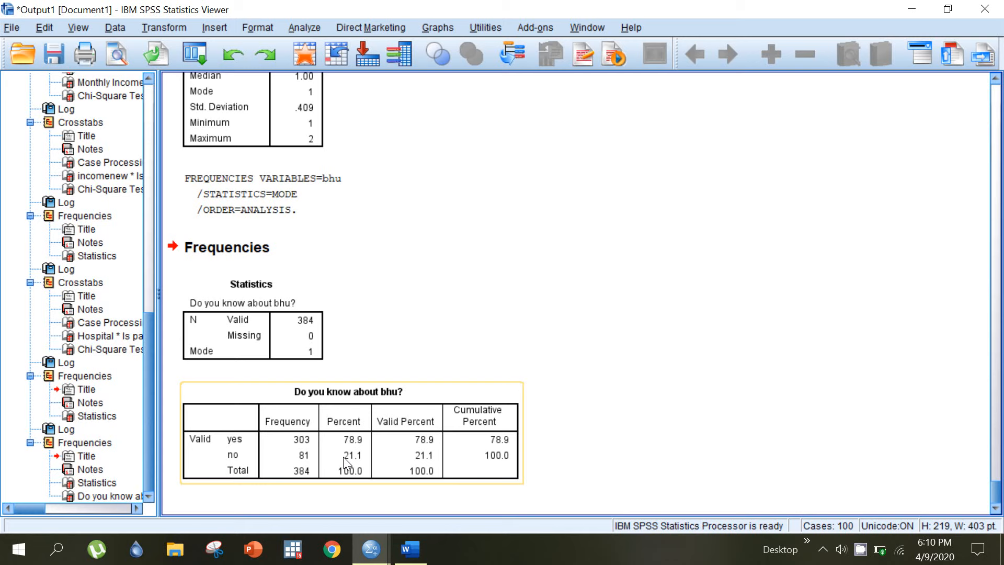
Switch to the Data Editor and review the variable list, selecting the "Education of the respondent" label.
left_click(298, 27)
mouse_move(312, 66)
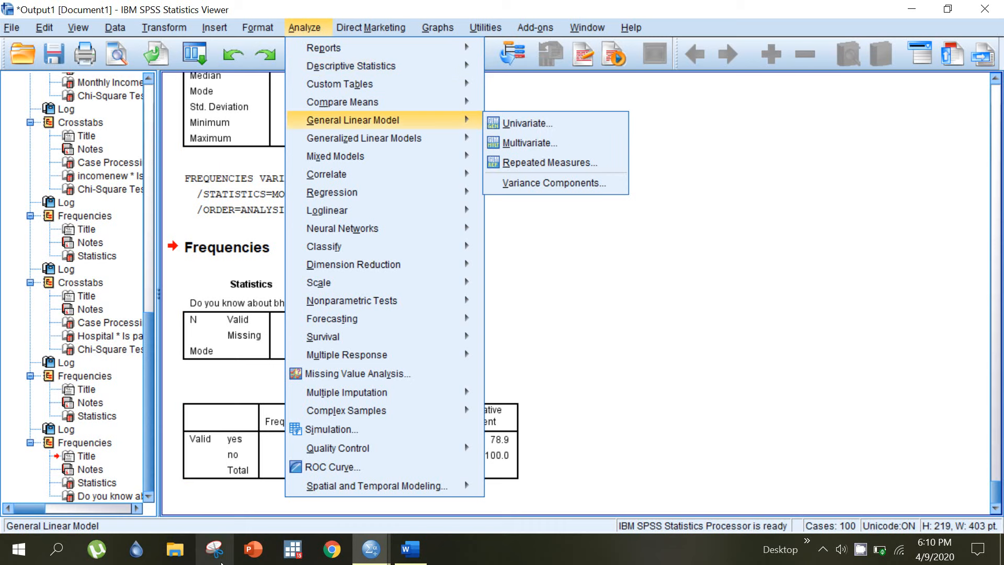
left_click(374, 562)
left_click(444, 495)
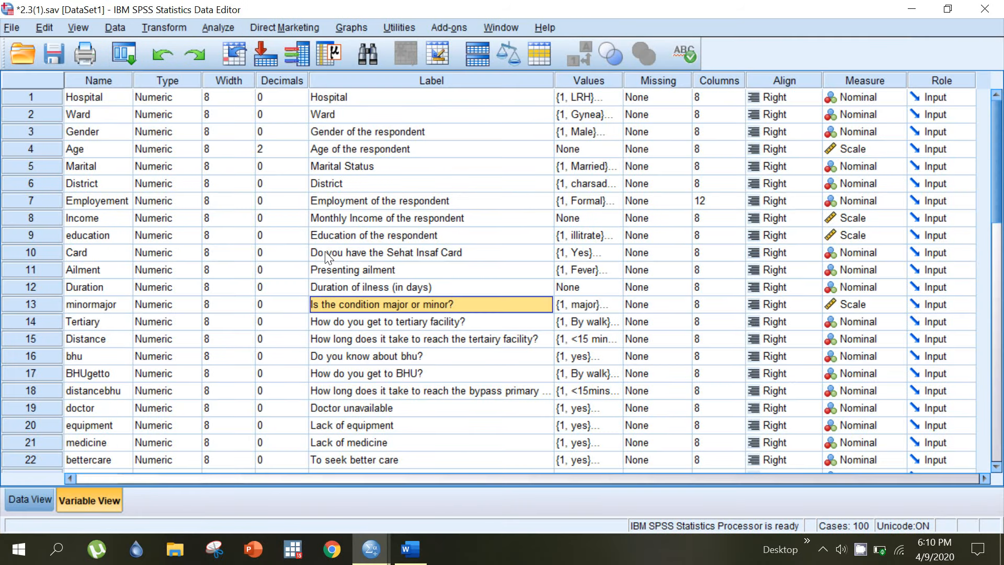
left_click(344, 239)
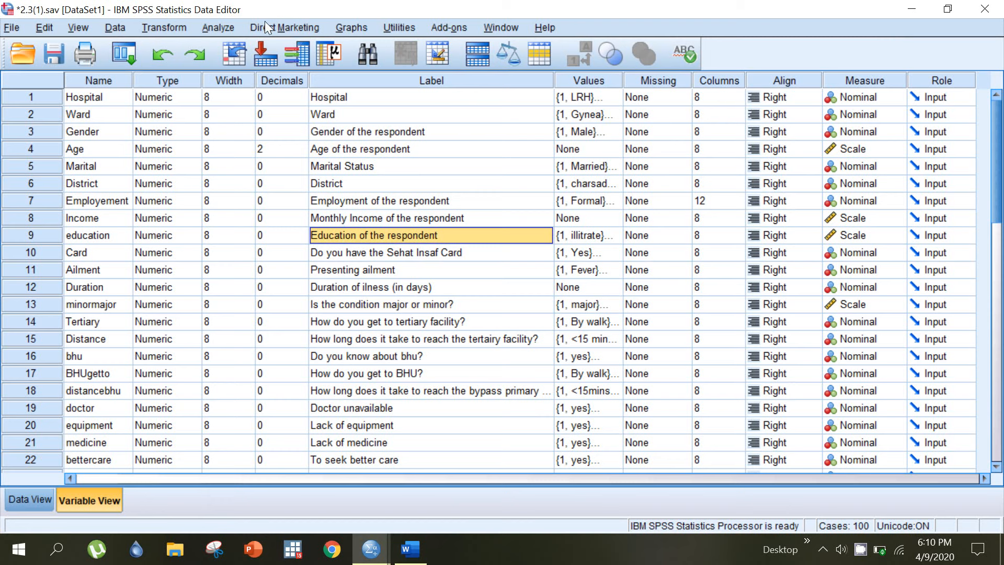
Run crosstabs of Education of the respondent and Sehat Insaf Card possession against bypassing the Primary Healthcare facility, replacing Hospital as the row variable.
left_click(217, 27)
mouse_move(366, 85)
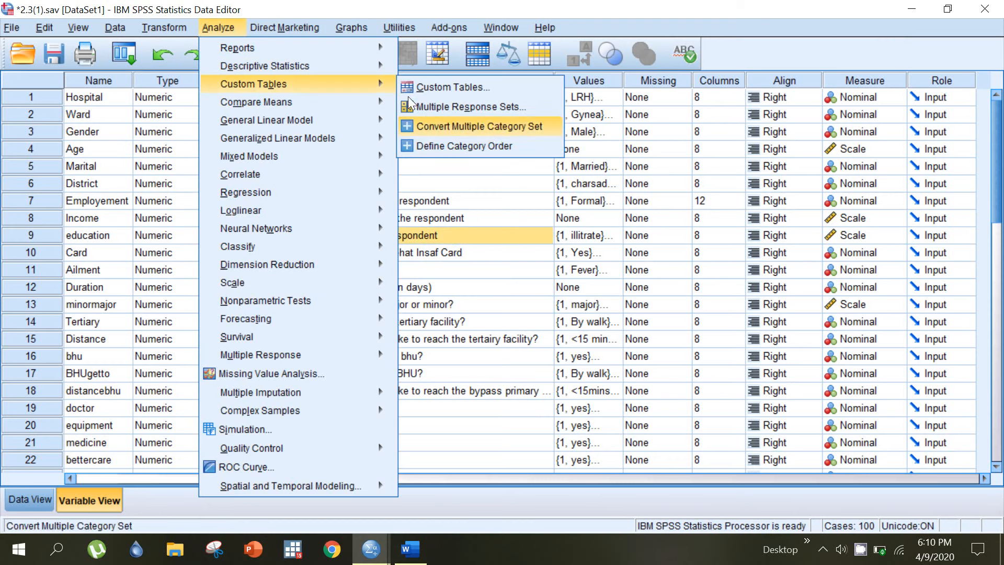
mouse_move(366, 65)
left_click(422, 122)
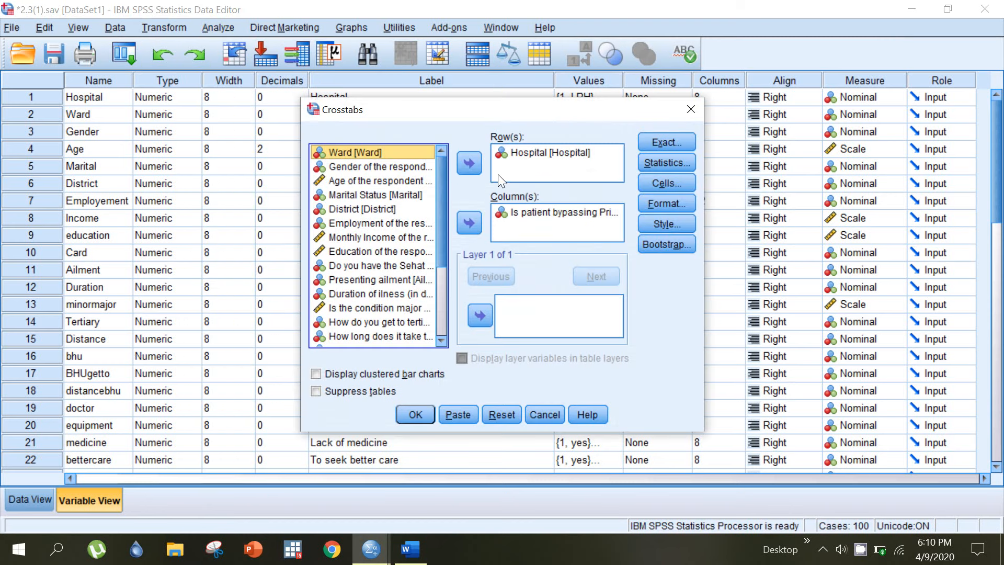
left_click(523, 152)
left_click(471, 163)
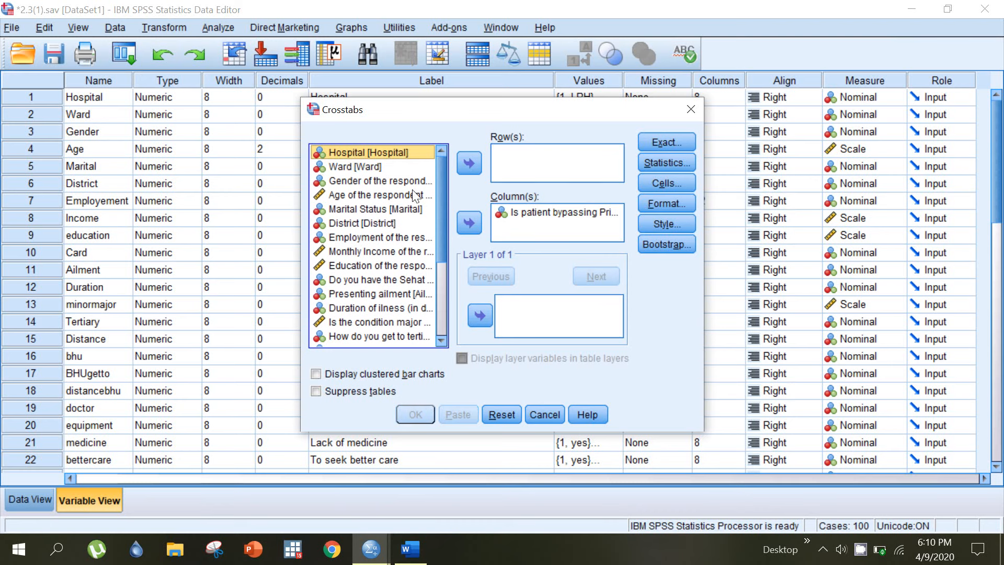
left_click(352, 266)
left_click(473, 163)
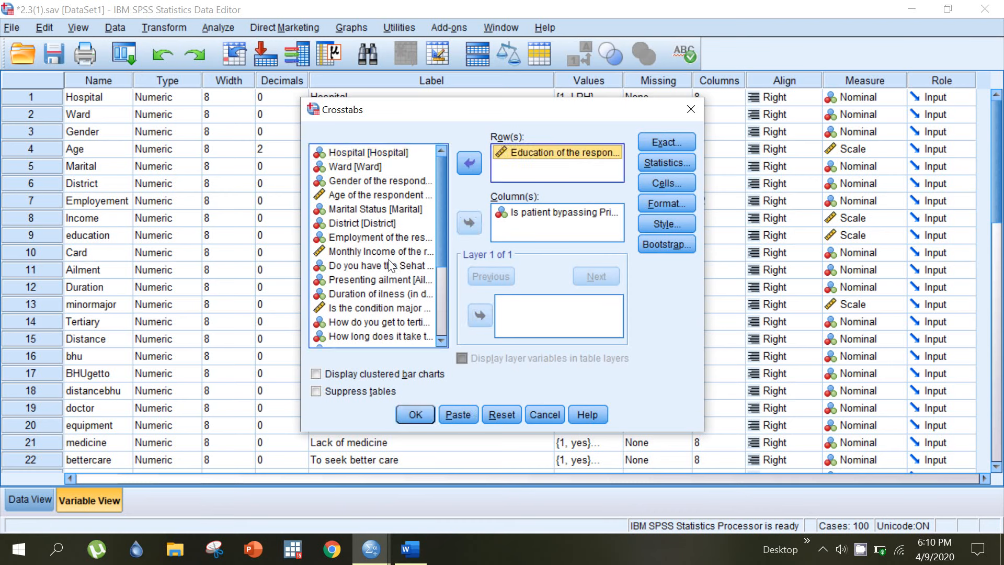
left_click(378, 266)
left_click(470, 163)
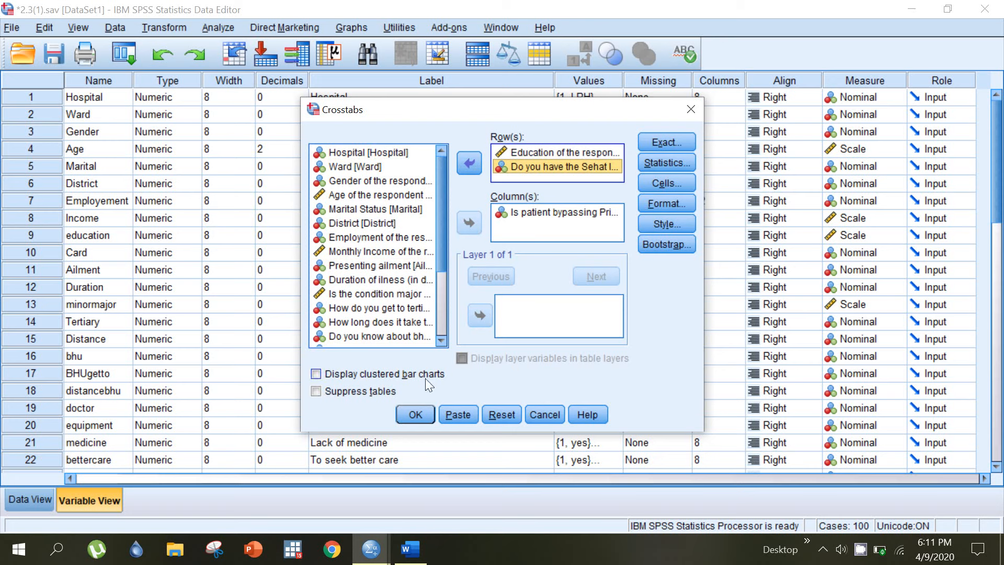
left_click(416, 414)
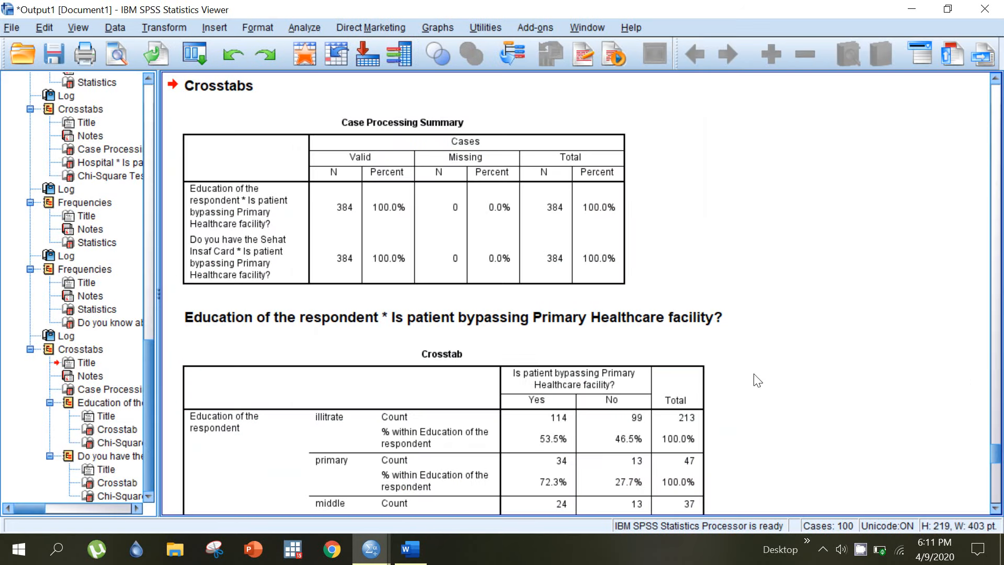
Examine the bypassing percentages by education level in the crosstab together with its Chi-Square Tests table.
left_click_drag(1000, 457, 1000, 471)
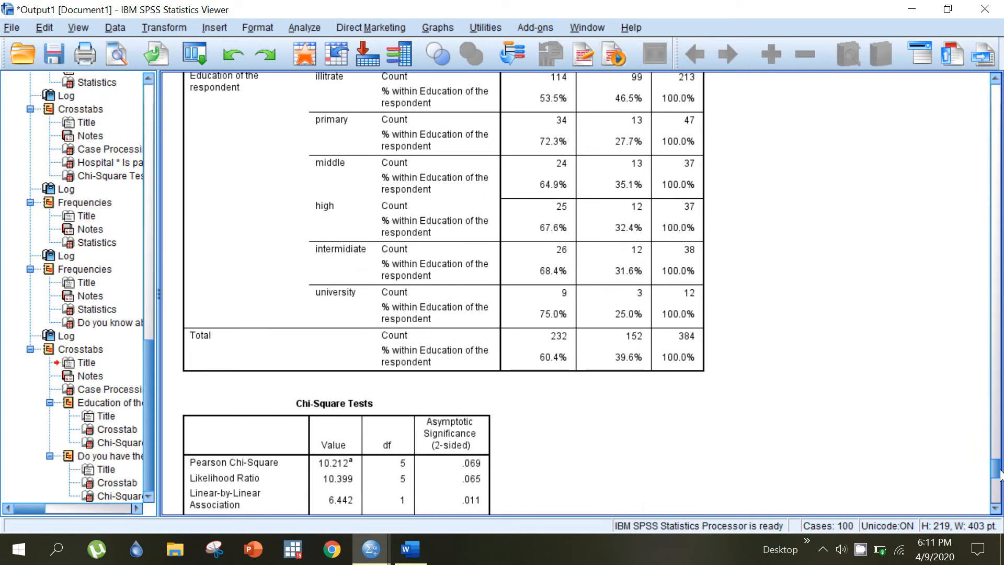
left_click(484, 466)
left_click_drag(998, 475, 998, 470)
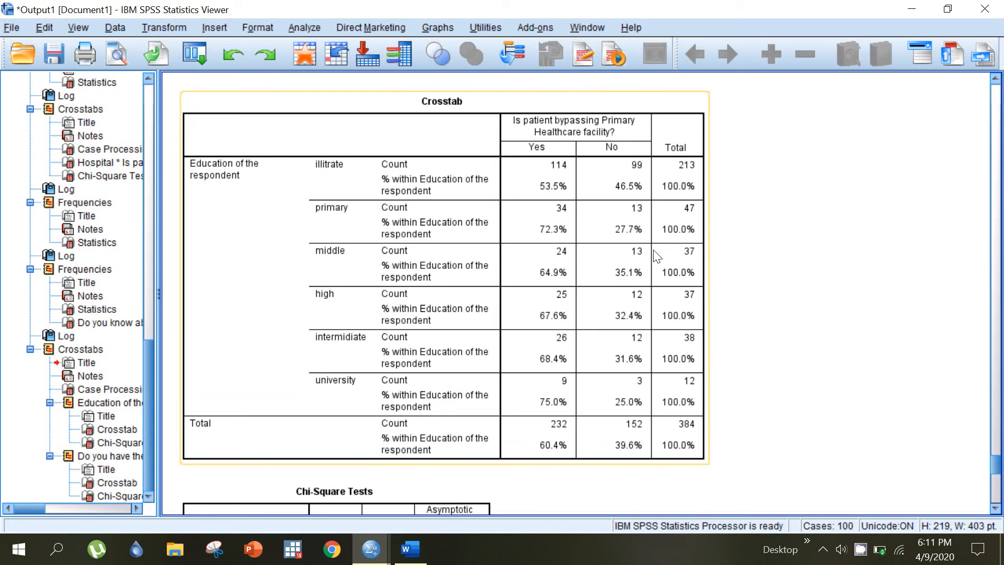
left_click_drag(999, 466, 1000, 468)
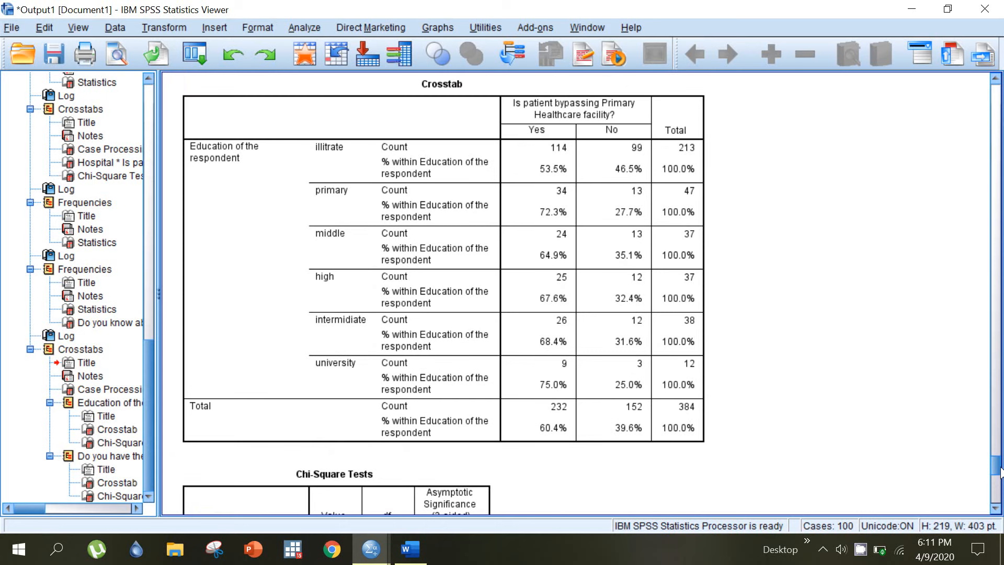
scroll(675, 371, "down", 3)
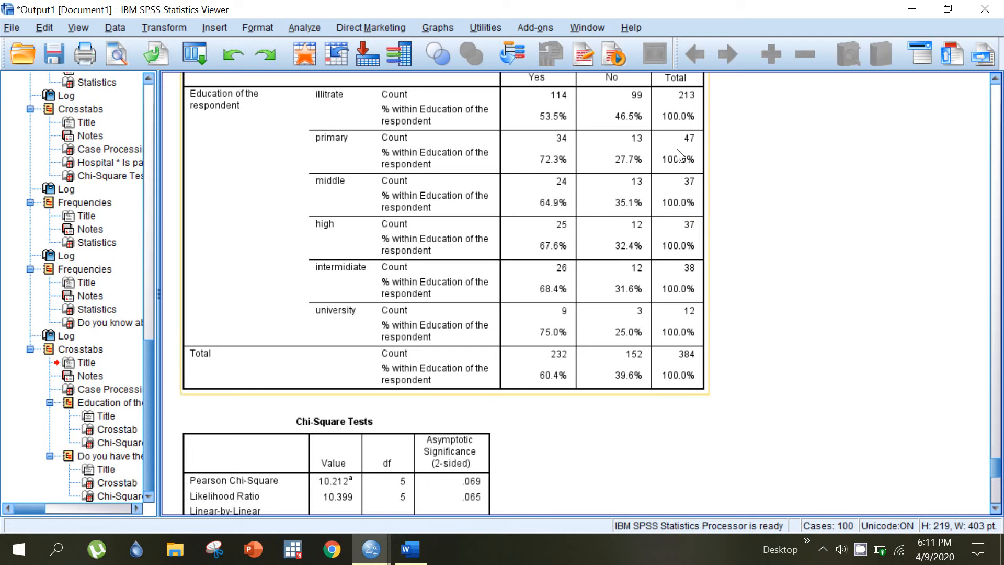
left_click(689, 120)
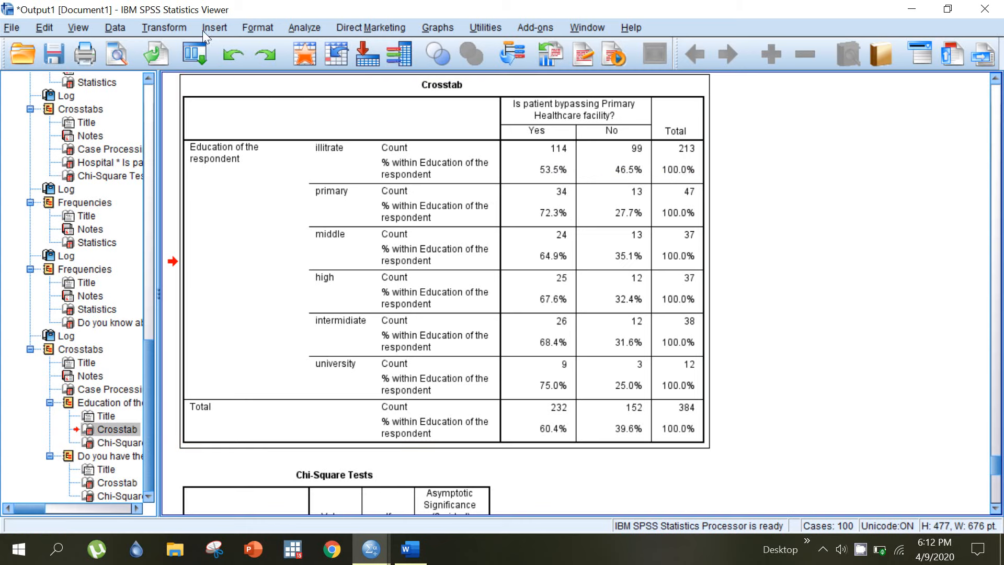
Run a Frequencies analysis on Education of the respondent in place of "Do you know about bhu?".
left_click(246, 26)
mouse_move(306, 27)
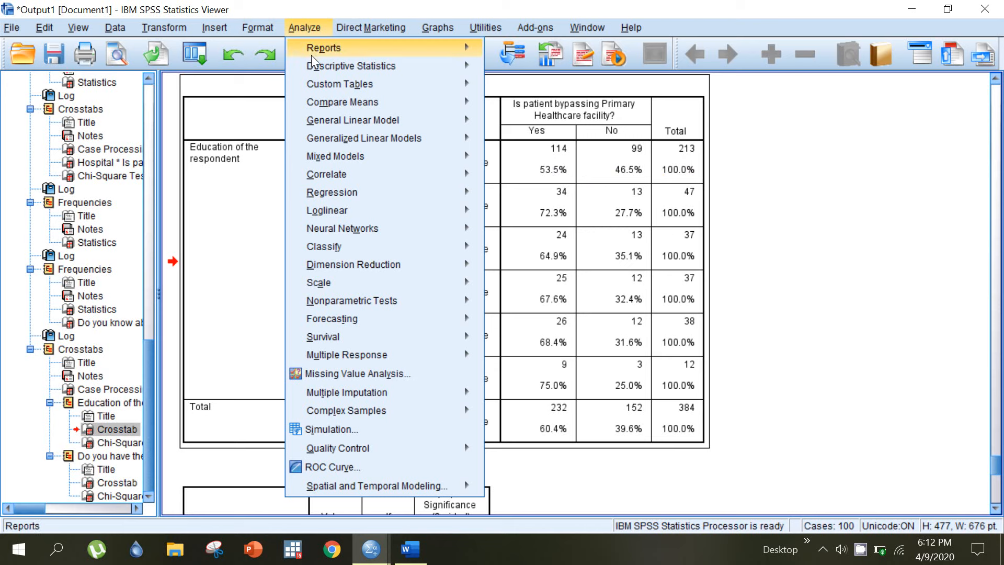
mouse_move(315, 64)
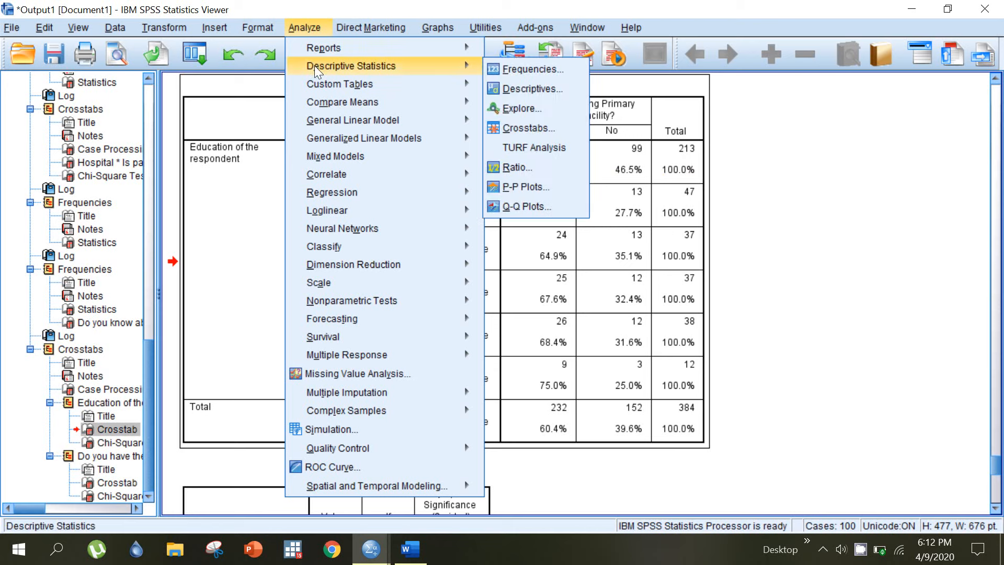
left_click(506, 70)
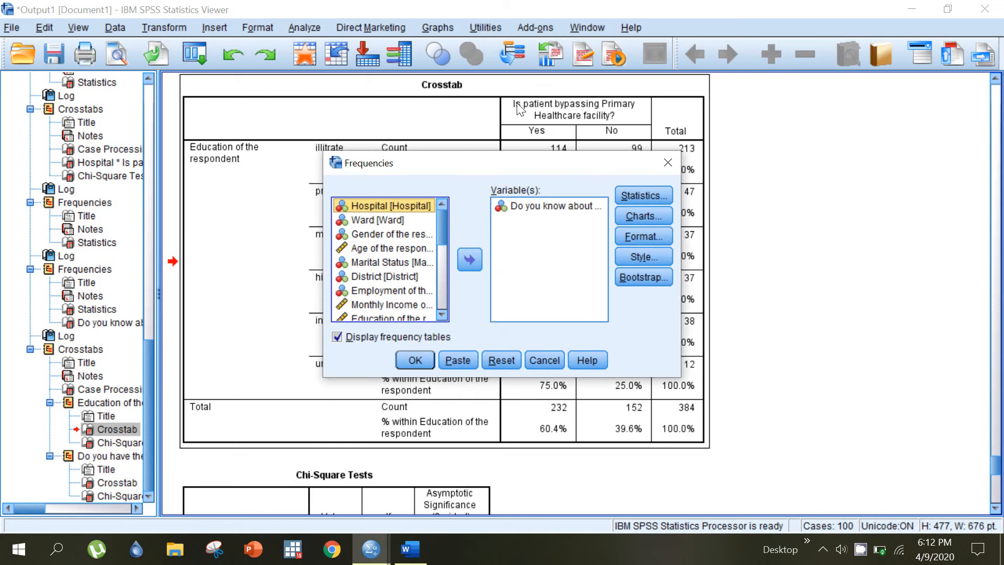
left_click(533, 206)
left_click(470, 259)
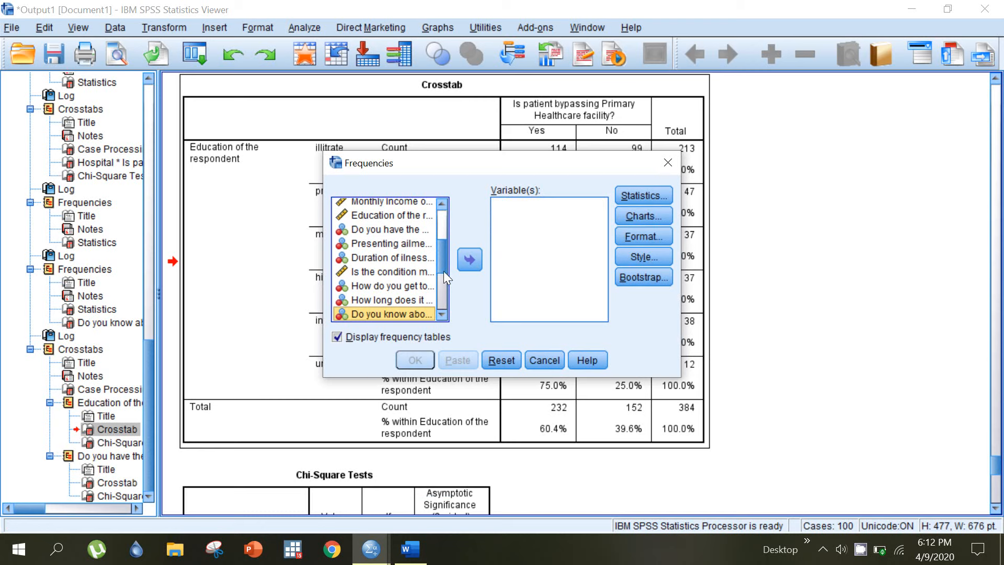
mouse_move(442, 265)
left_mouse_down()
mouse_move(441, 237)
mouse_move(438, 253)
left_mouse_up()
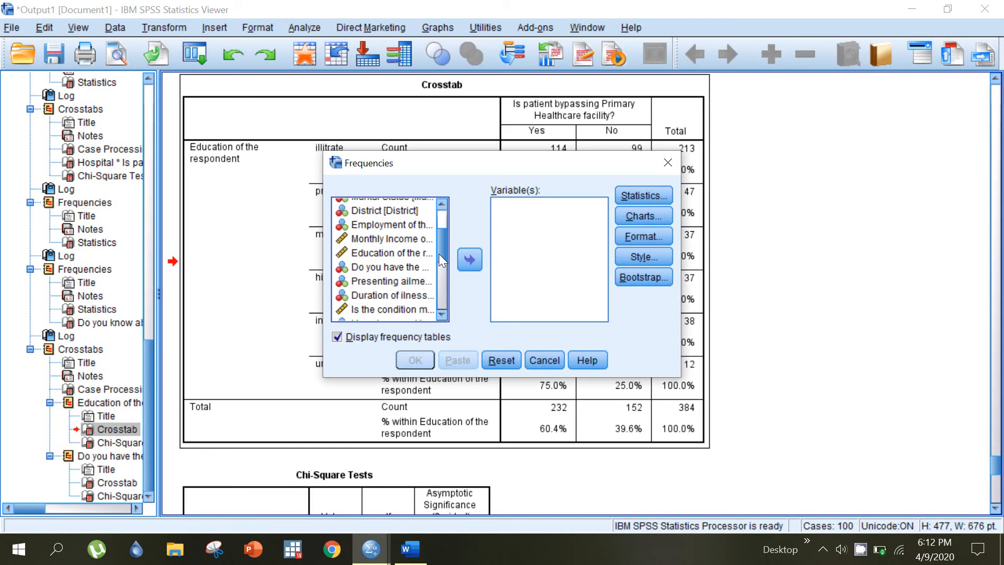
left_click(374, 257)
left_click(470, 258)
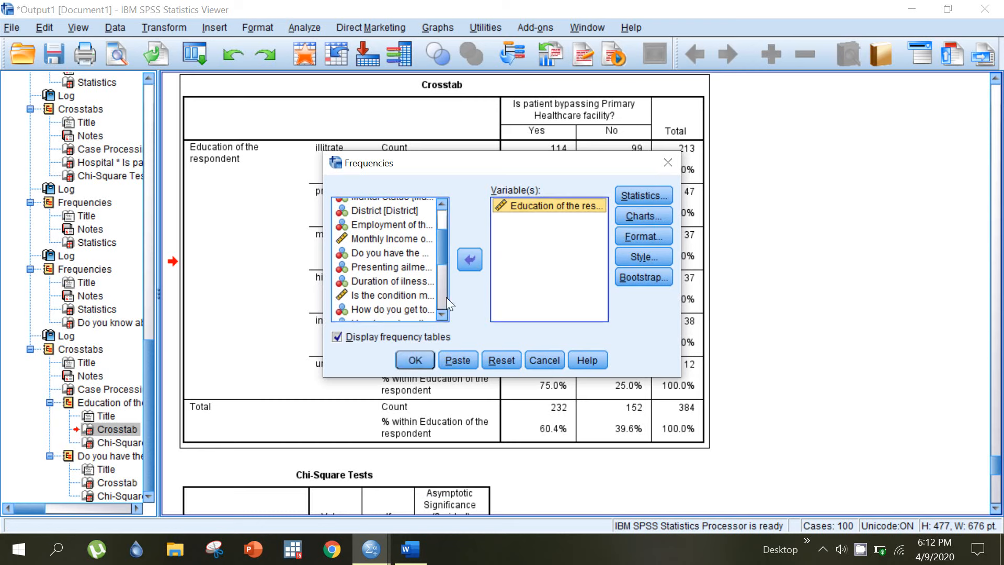
left_click(415, 357)
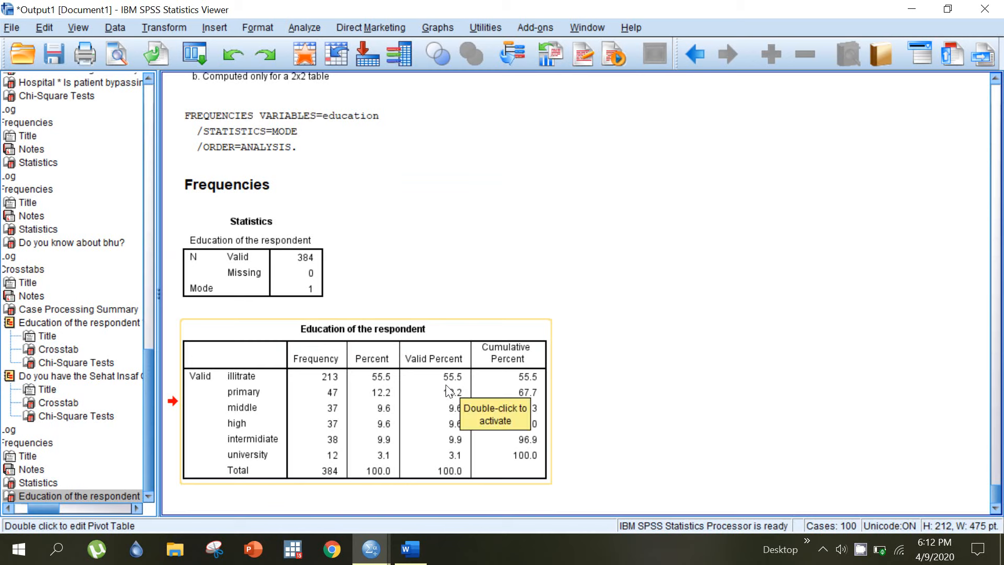
Examine the valid percentages for each level in the Education of the respondent frequency table.
left_click_drag(287, 456, 455, 464)
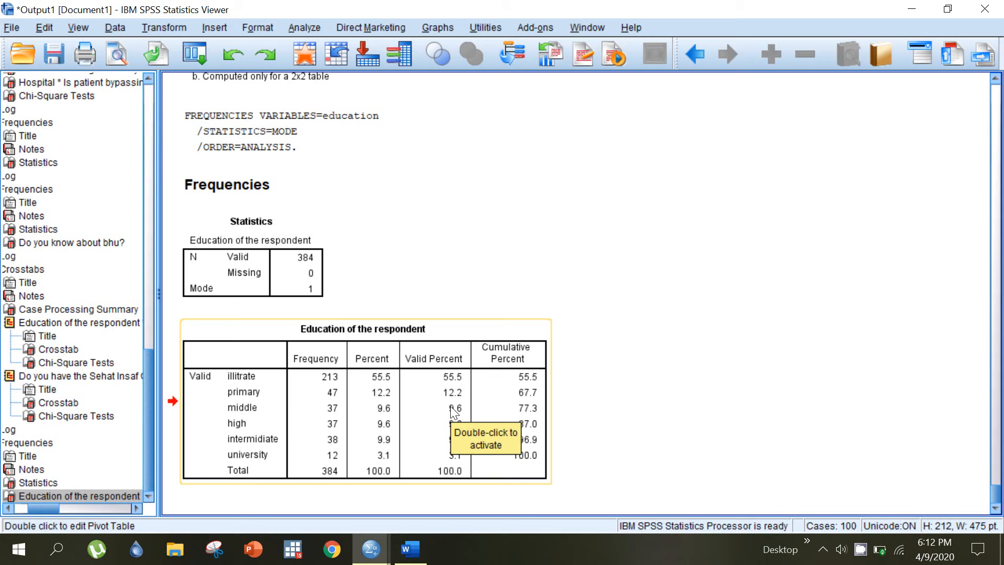
left_click_drag(454, 413, 452, 450)
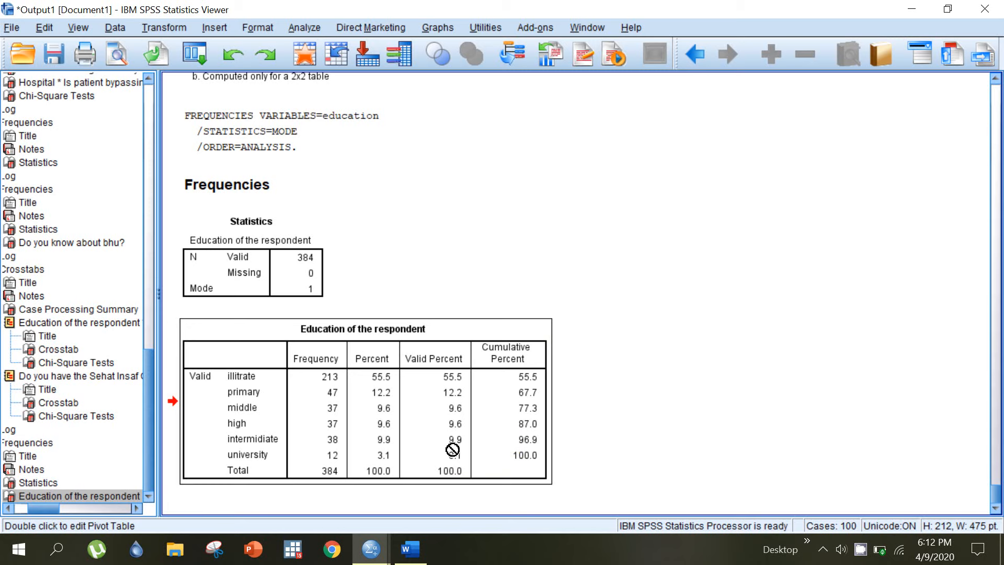
left_click_drag(453, 450, 453, 456)
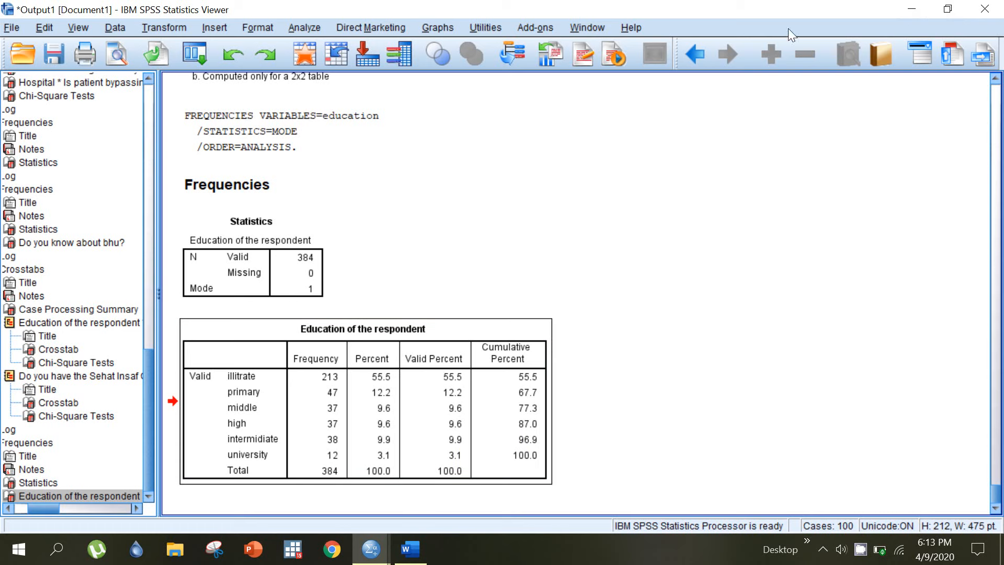
Set up a Frequencies analysis of Education of the respondent with a bar chart that shows percentages.
left_click(912, 9)
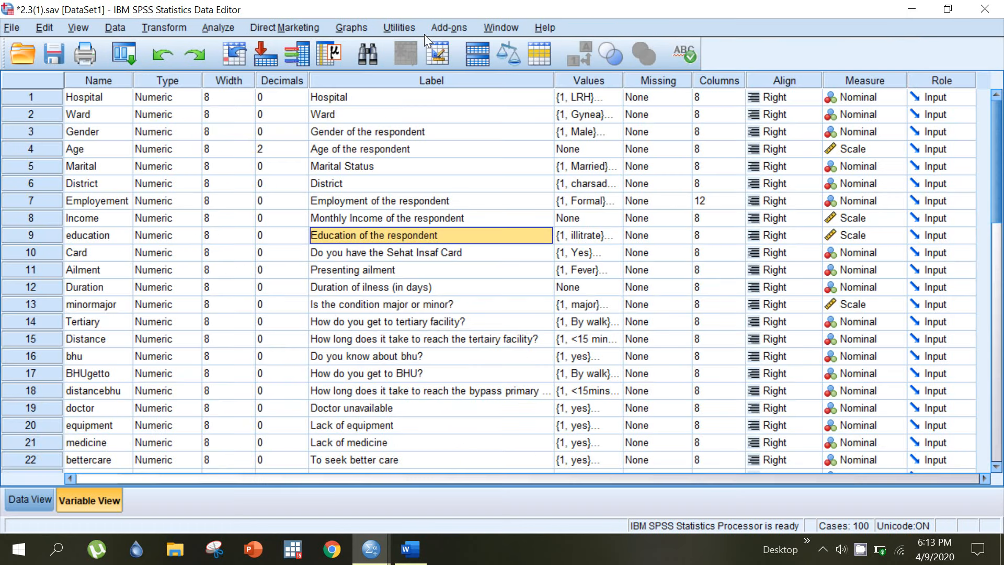
left_click(248, 28)
left_click(215, 29)
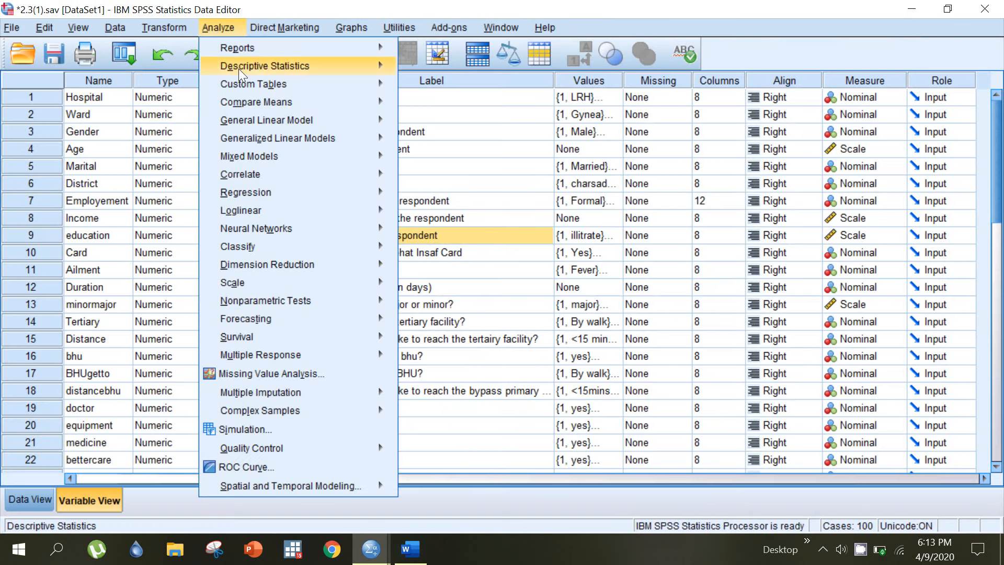
mouse_move(238, 68)
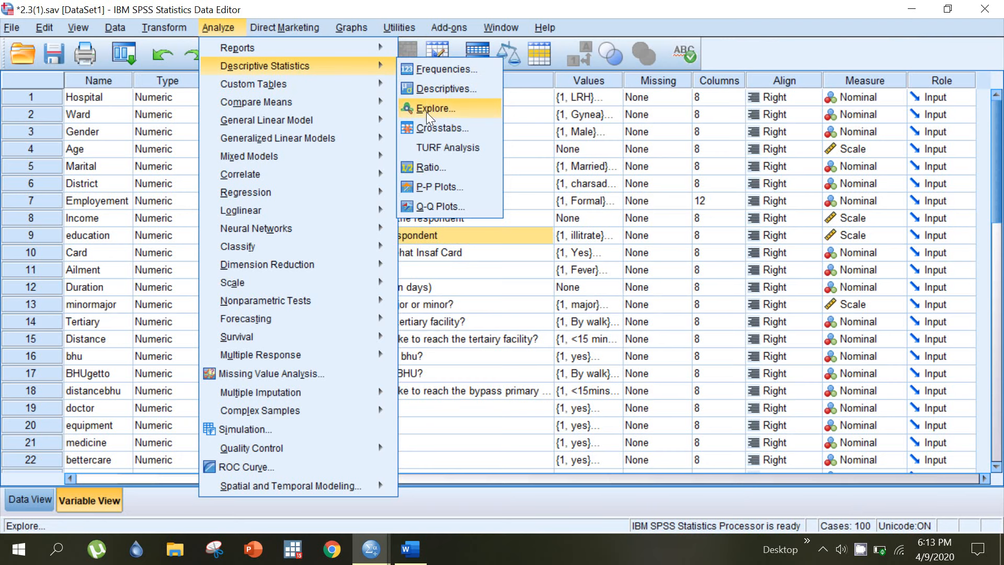
left_click(433, 71)
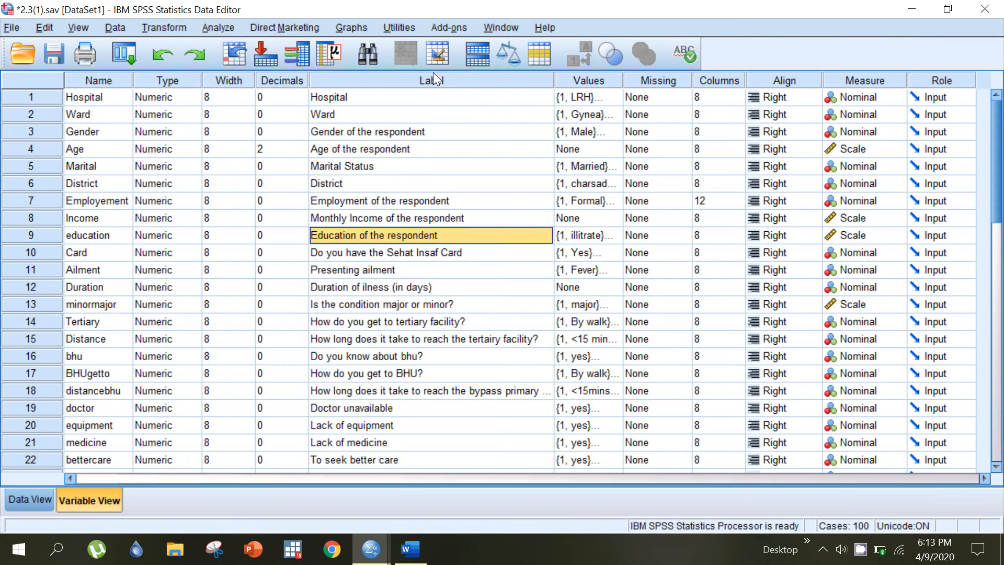
left_click(515, 206)
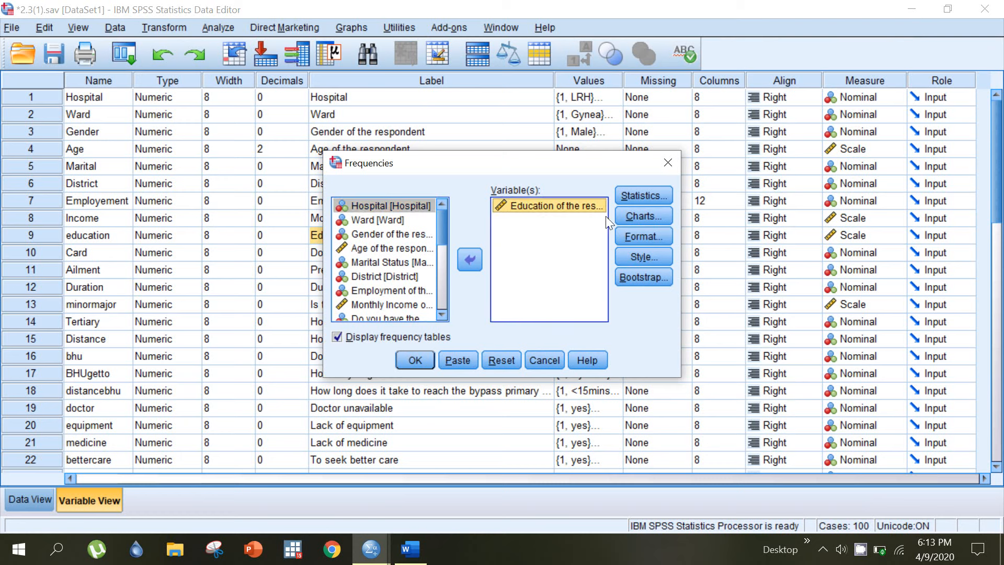
left_click(641, 216)
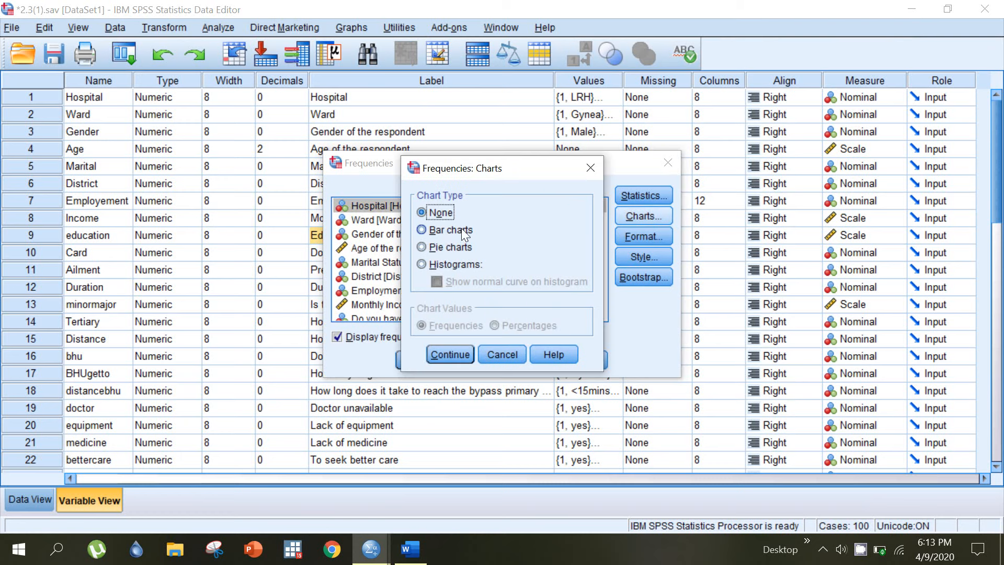
left_click(438, 233)
left_click(449, 356)
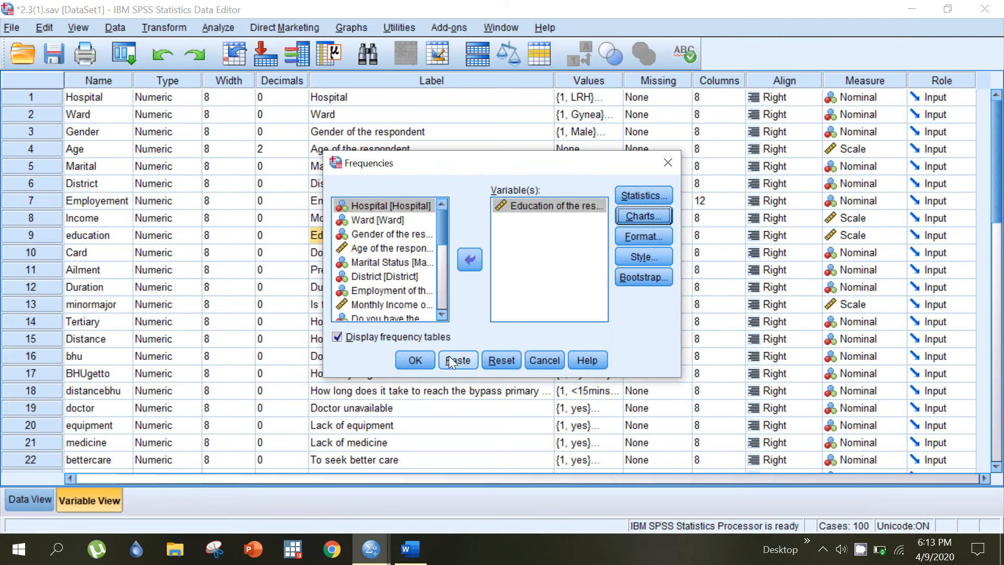
left_click(633, 215)
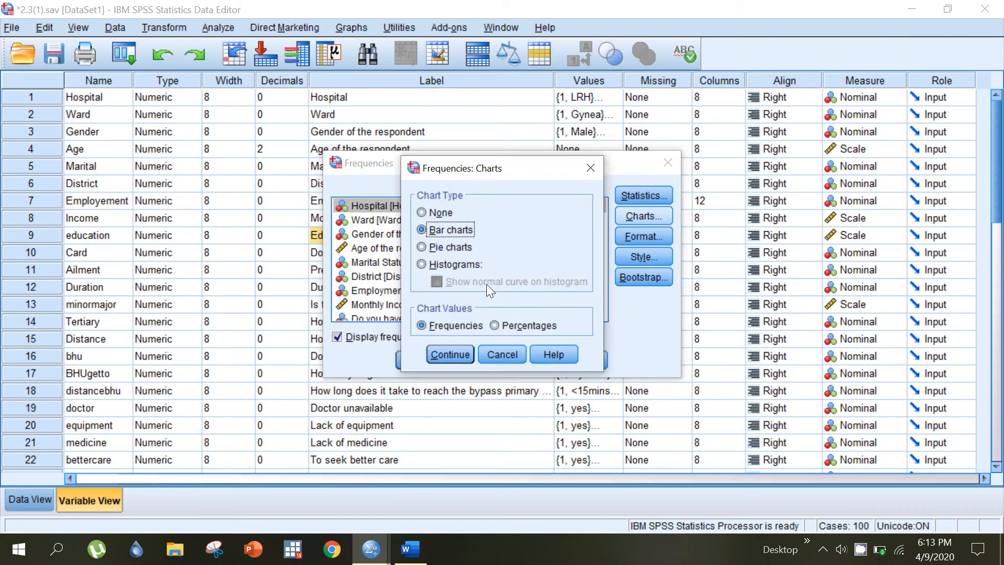
left_click(452, 354)
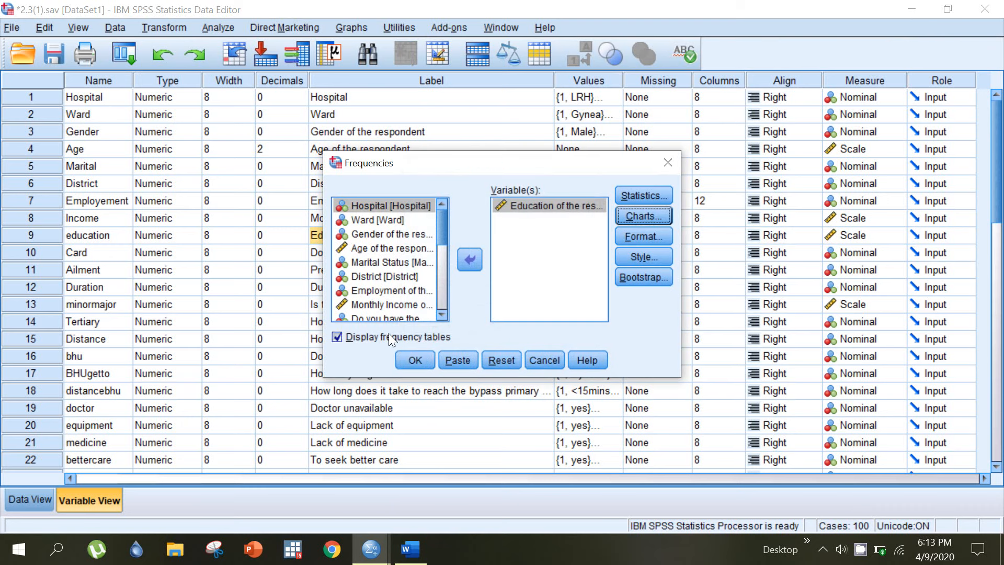
Run the Education of the respondent analysis without frequency tables and bring its bar chart into view.
left_click(428, 366)
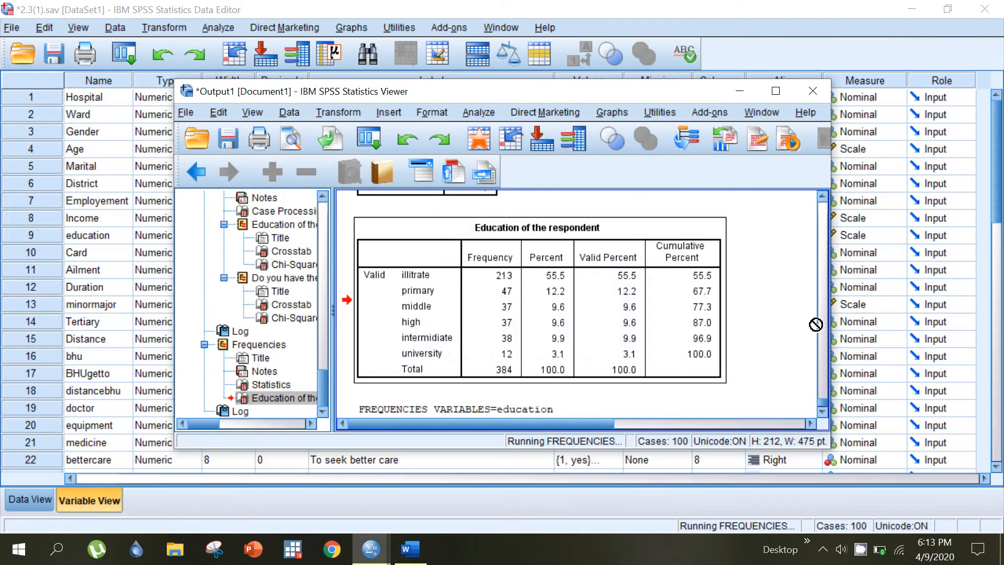
left_click(775, 91)
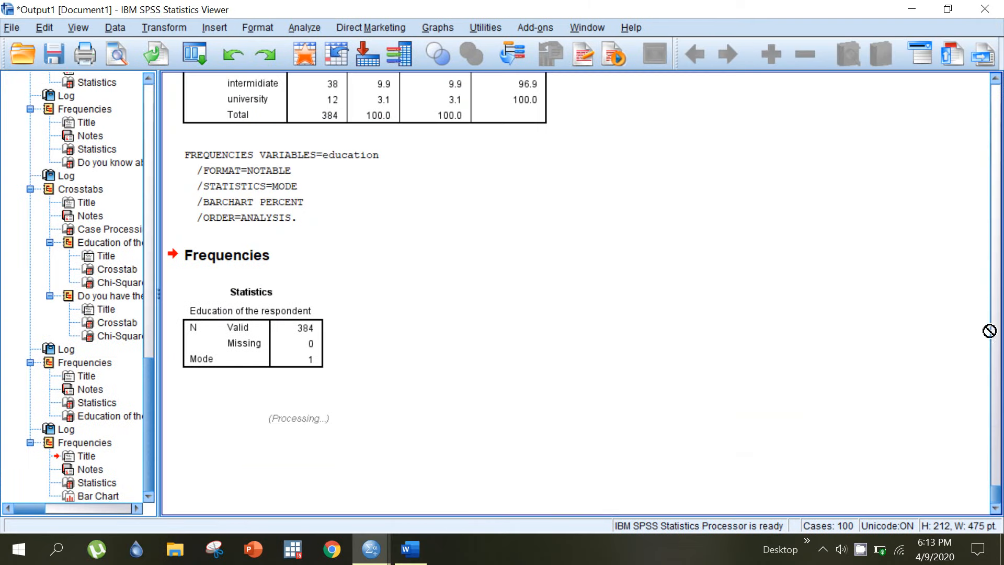
left_click(995, 361)
left_click_drag(997, 426, 996, 505)
left_click(529, 343)
left_click(271, 322)
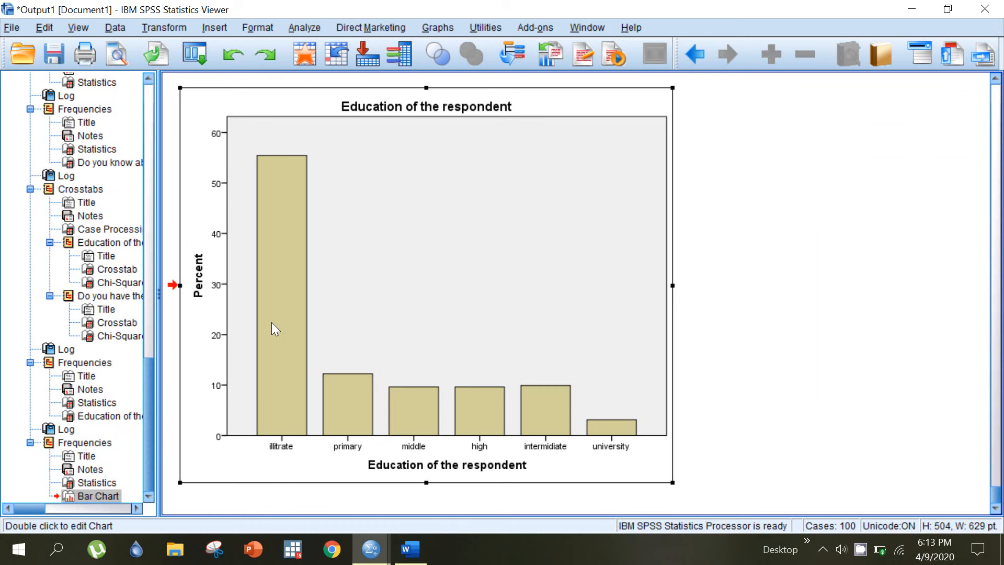
Open the Education of the respondent bar chart for editing and select all of its bars.
double_click(272, 322)
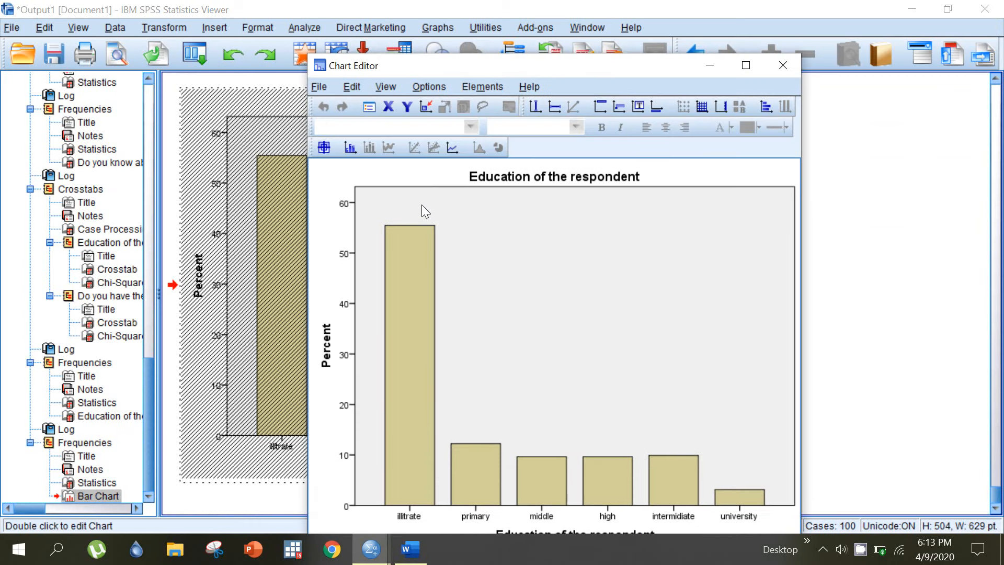
right_click(422, 205)
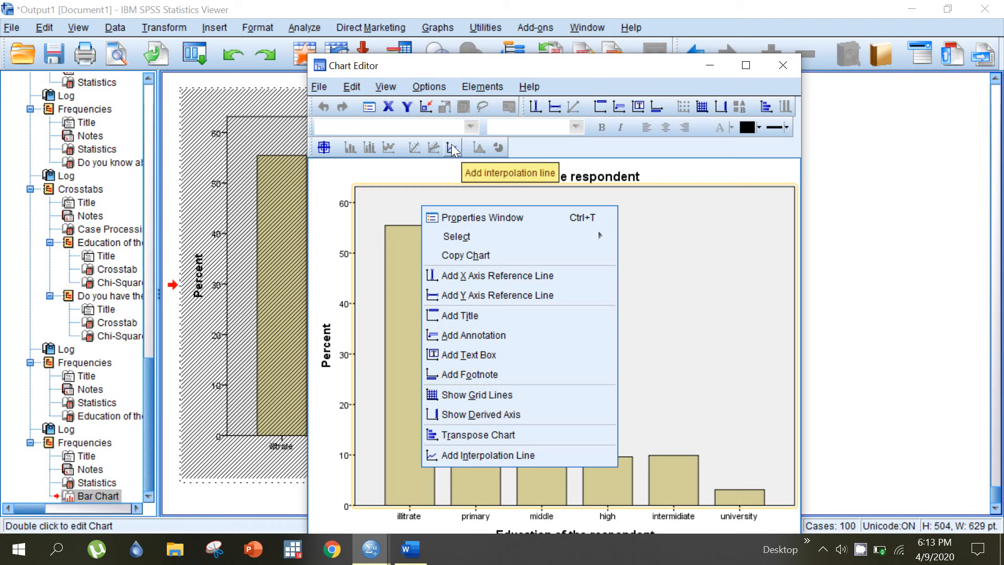
left_click(447, 88)
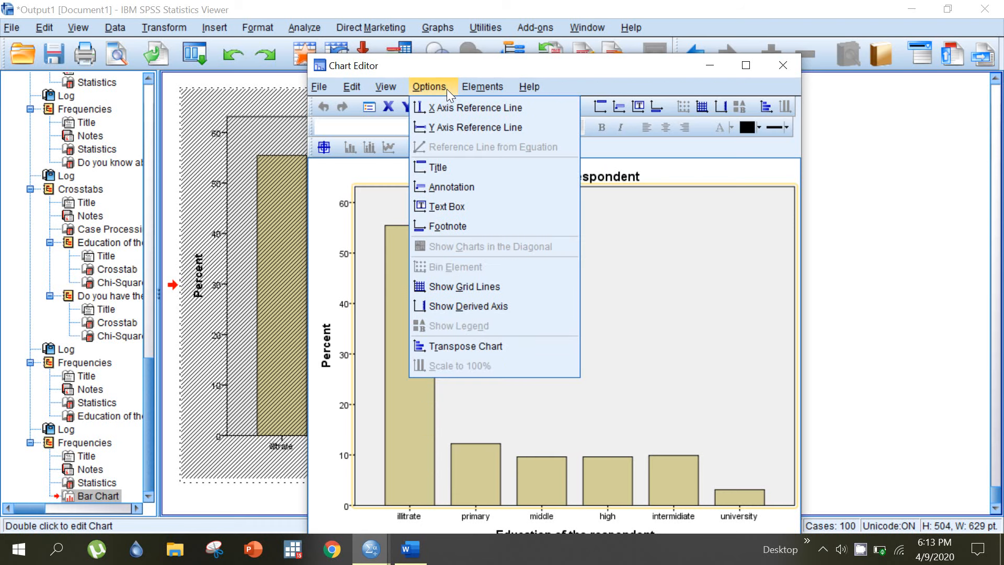
mouse_move(482, 86)
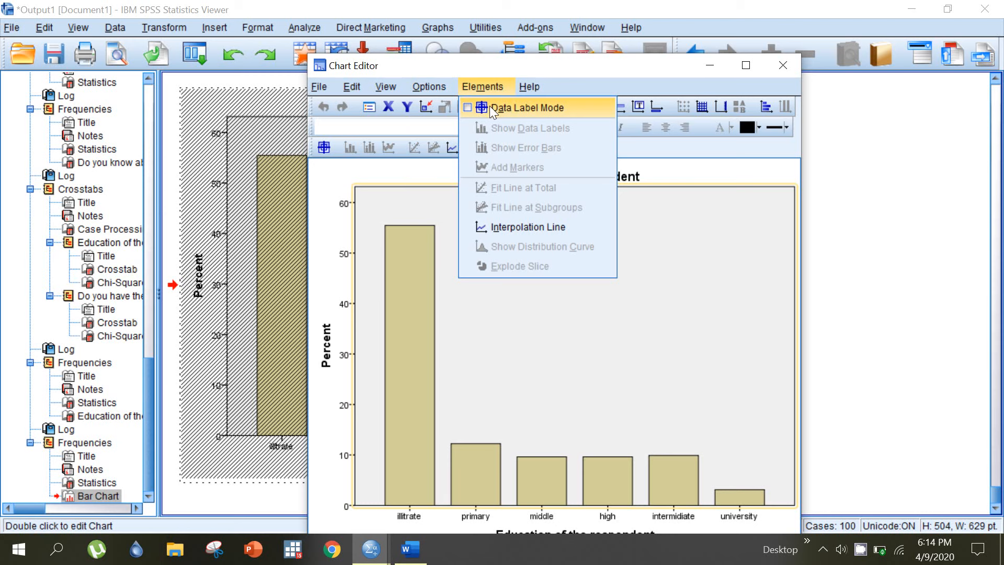
left_click(426, 283)
double_click(426, 283)
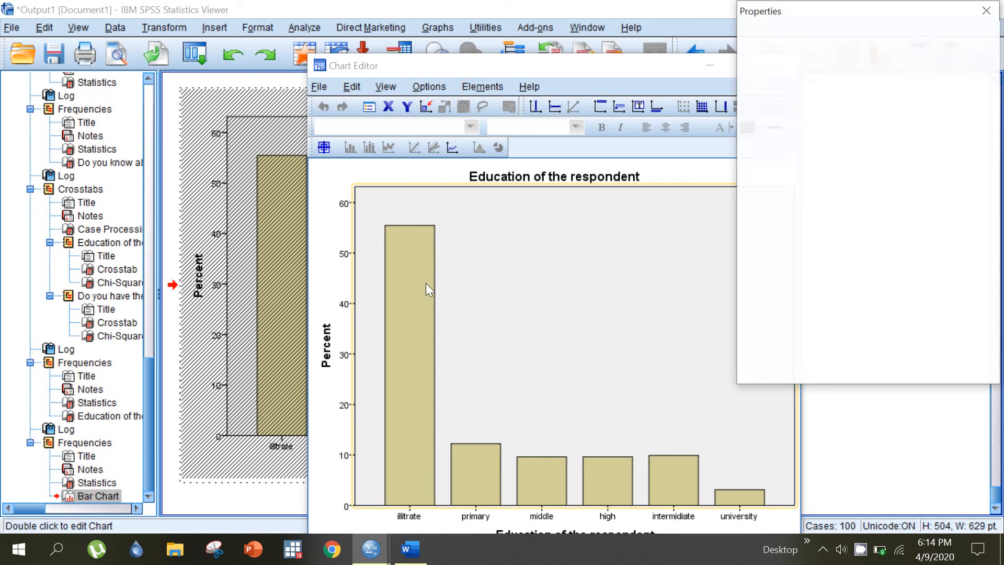
left_click_drag(868, 13, 775, 16)
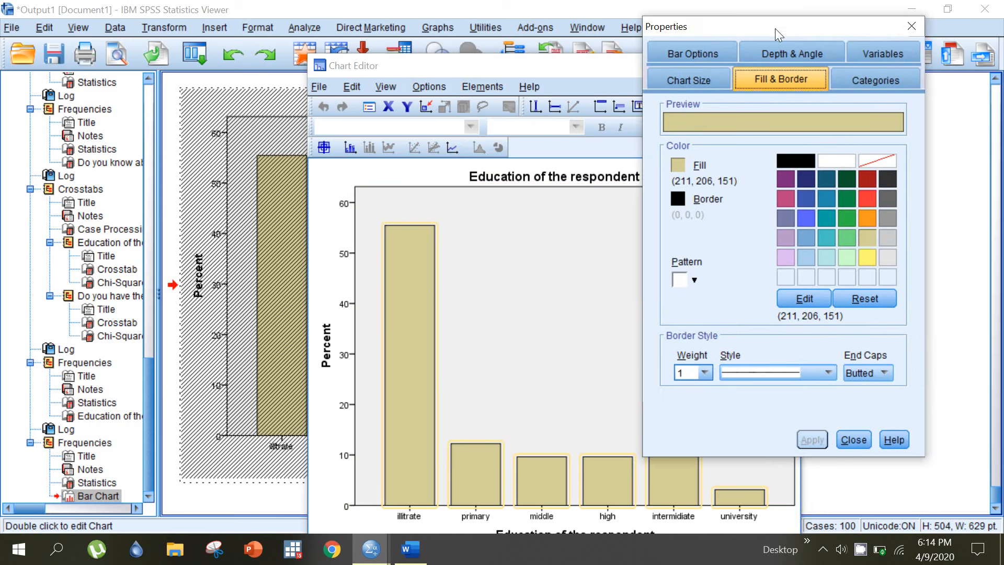
left_click(908, 10)
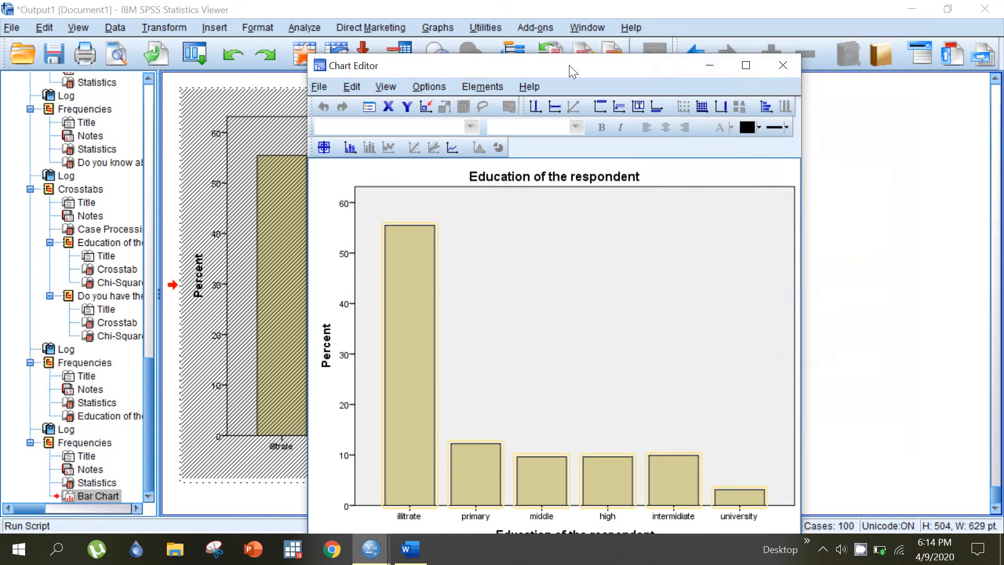
Show percentage data labels on the education bars and close the chart's properties and editor.
left_click(483, 86)
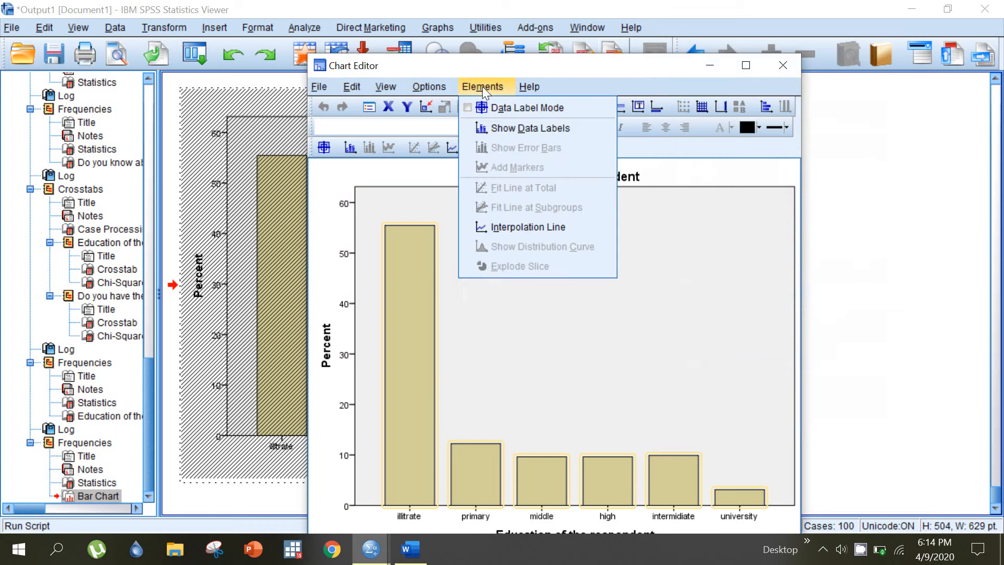
left_click(488, 127)
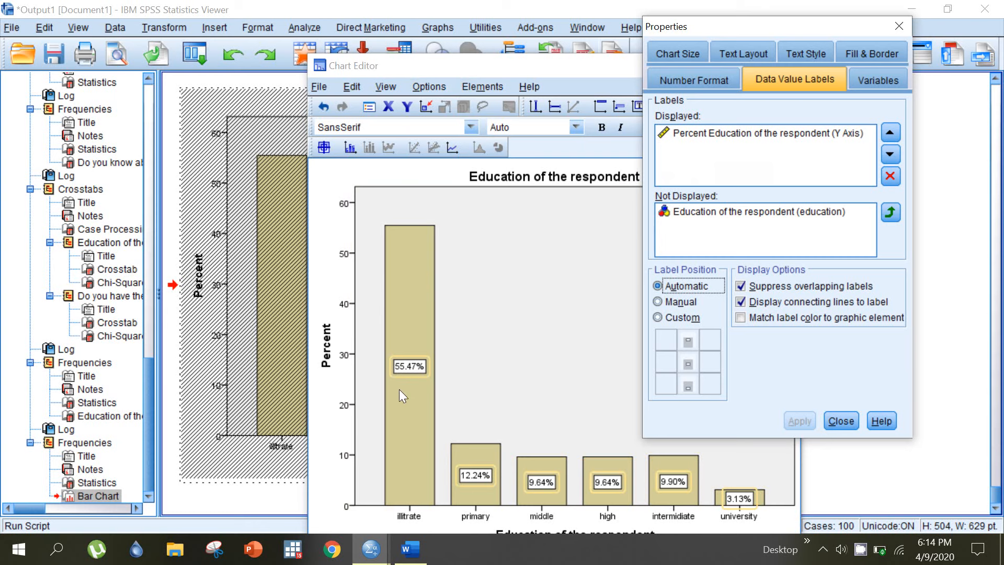
left_click(837, 422)
left_click(782, 64)
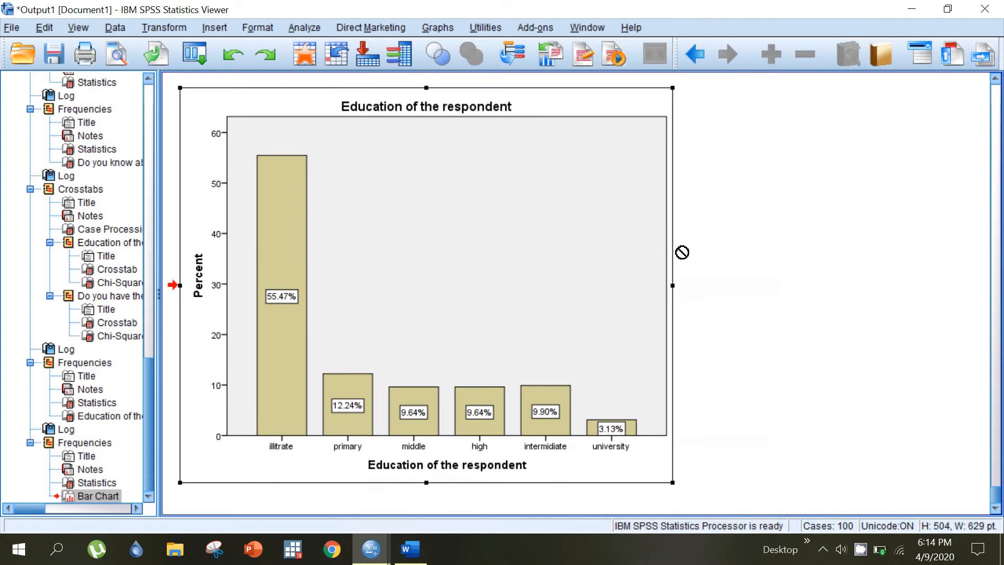
Try to undo the data labels added to the education bar chart from the output.
double_click(440, 260)
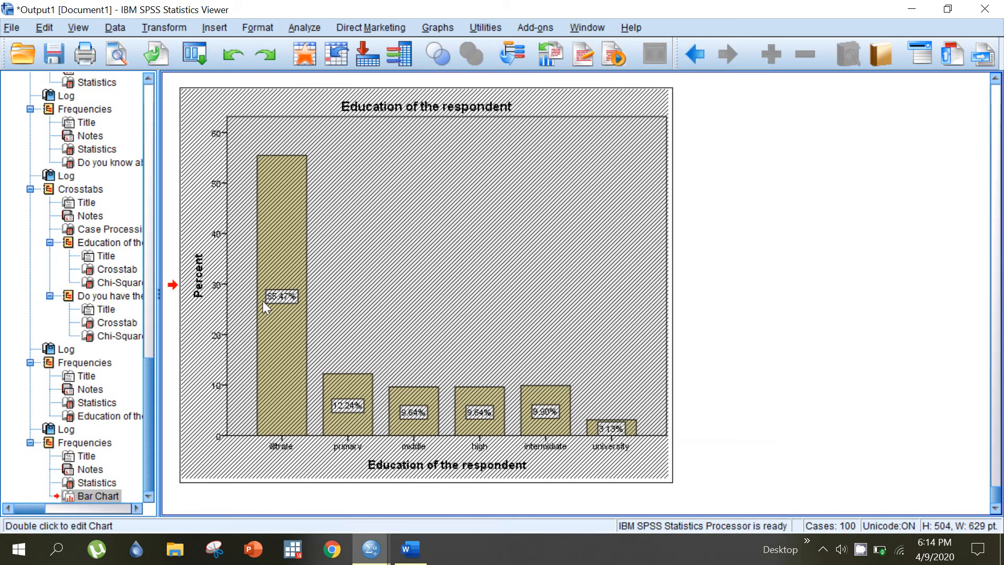
left_click(45, 27)
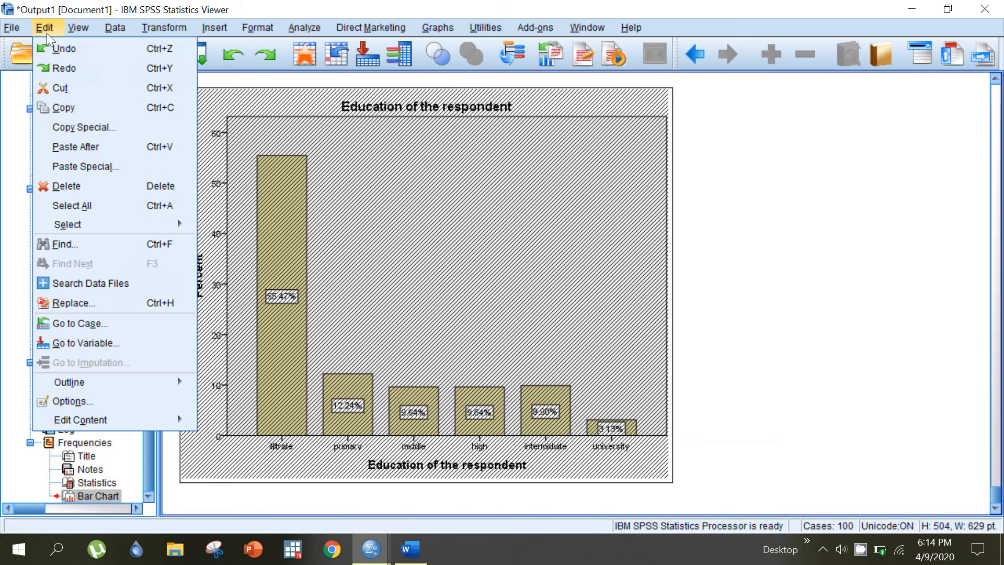
left_click(46, 28)
left_click(49, 28)
left_click(51, 49)
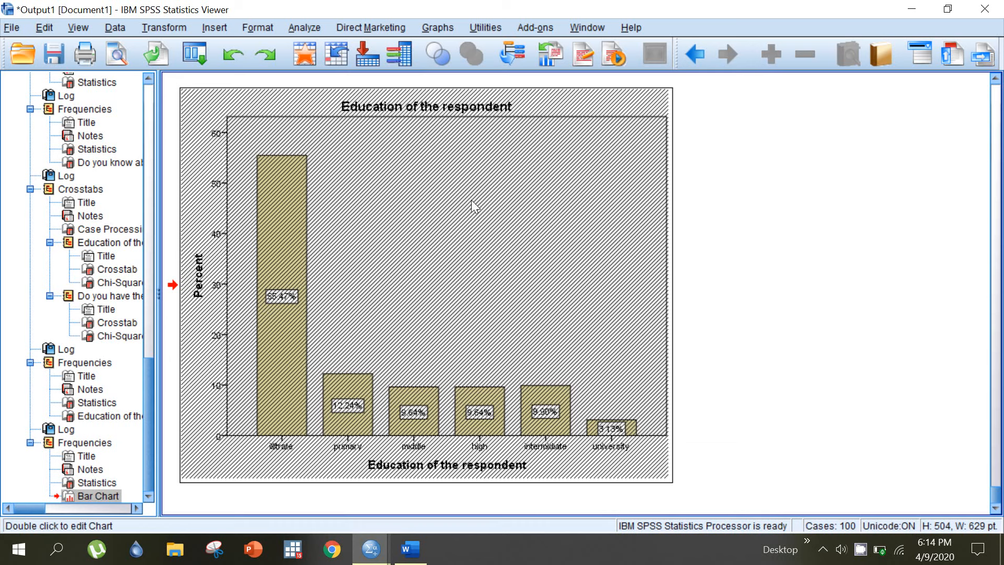
left_click(49, 27)
left_click(47, 46)
left_click(45, 25)
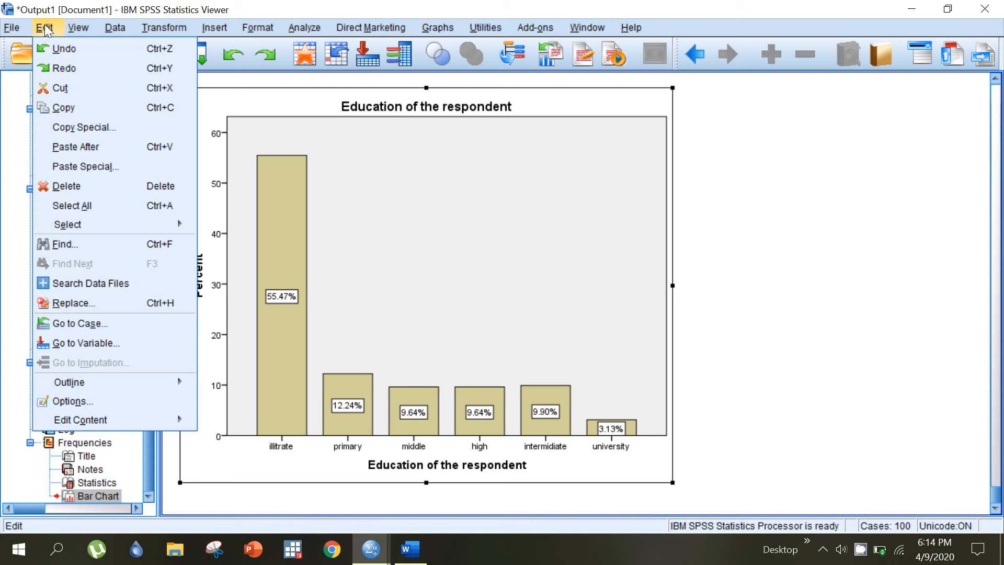
left_click(49, 46)
left_click(50, 31)
left_click(49, 48)
Reopen the education bar chart for editing, select the illitrate bar and apply Show Data Labels again.
double_click(328, 183)
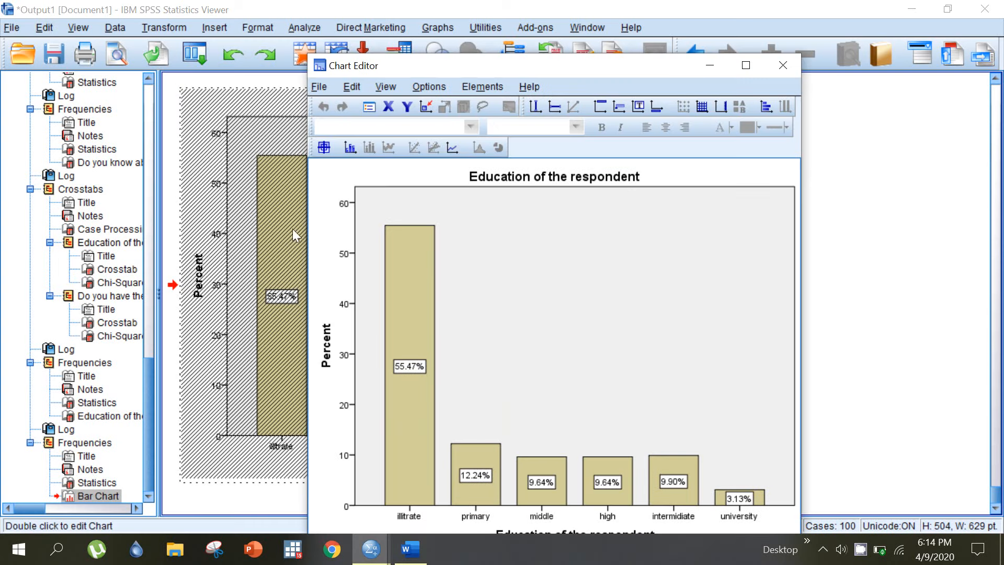
double_click(473, 366)
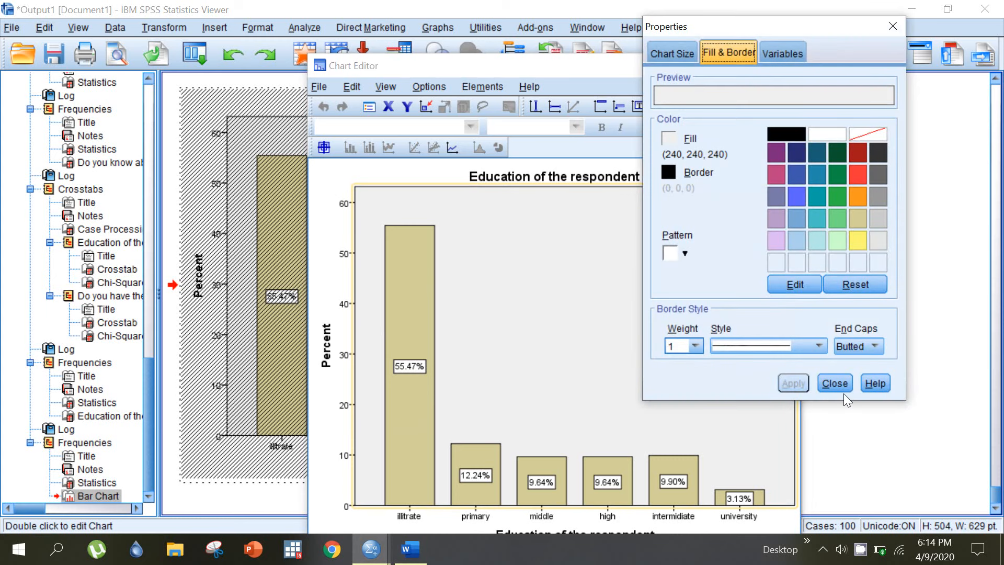
left_click(840, 381)
left_click(491, 89)
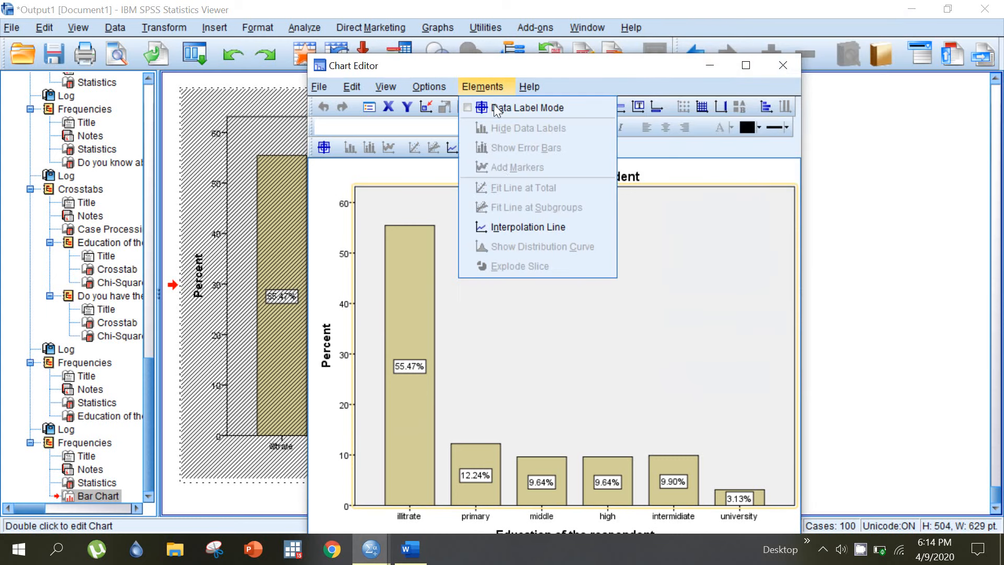
left_click(398, 299)
double_click(398, 298)
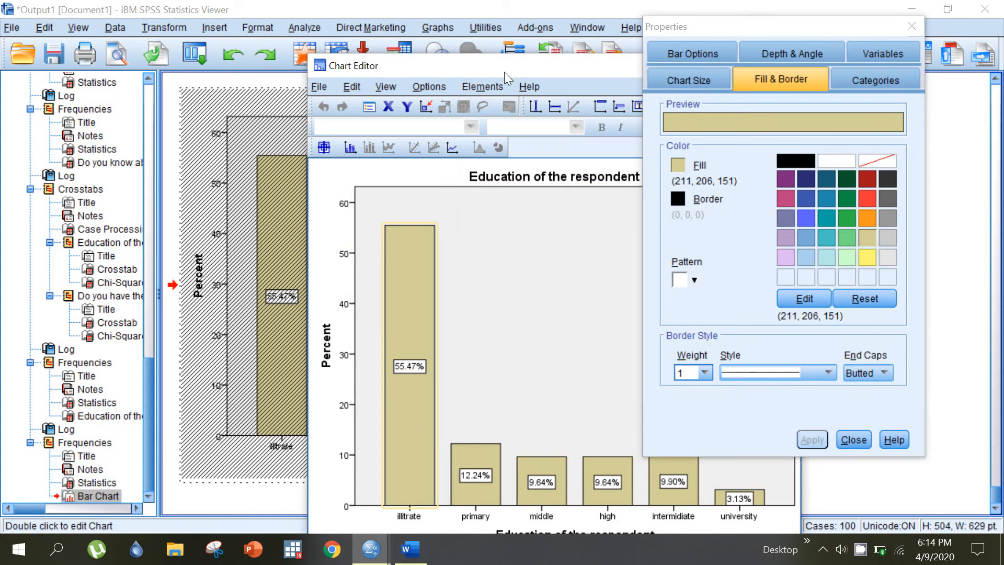
left_click(482, 86)
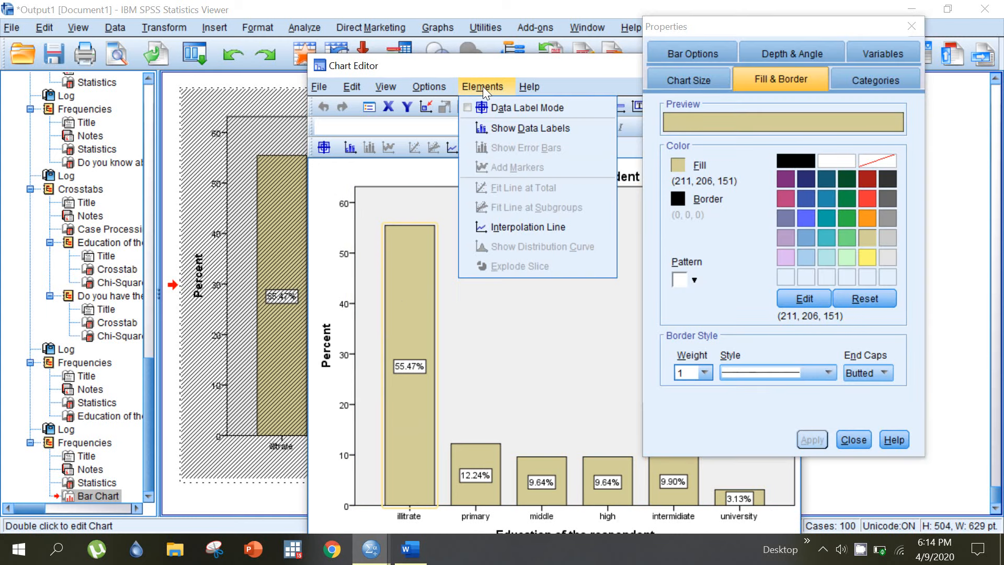
left_click(497, 128)
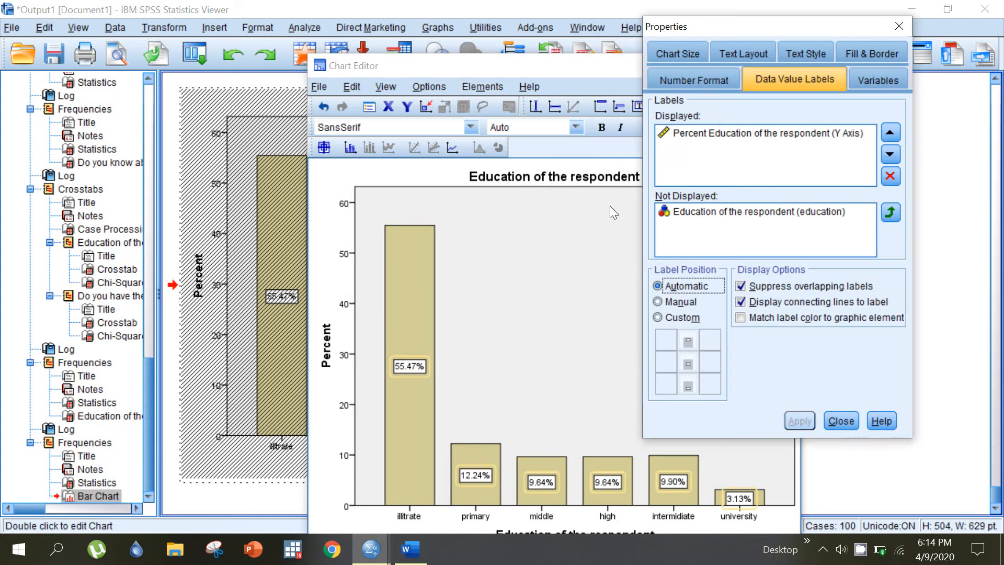
Set the preferred text size of the education bars' percentage labels to 12 and apply it.
left_click(705, 73)
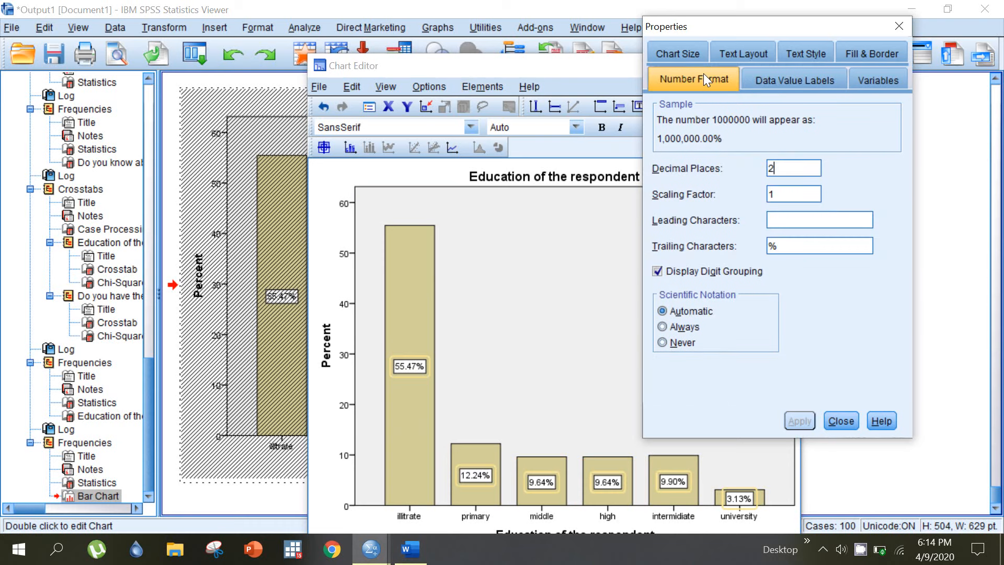
left_click(699, 52)
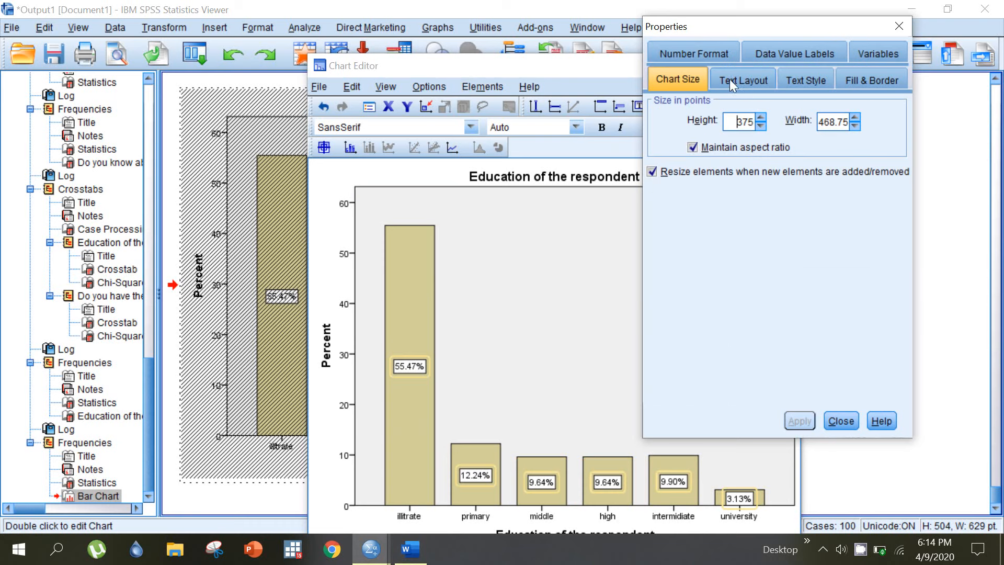
left_click(760, 76)
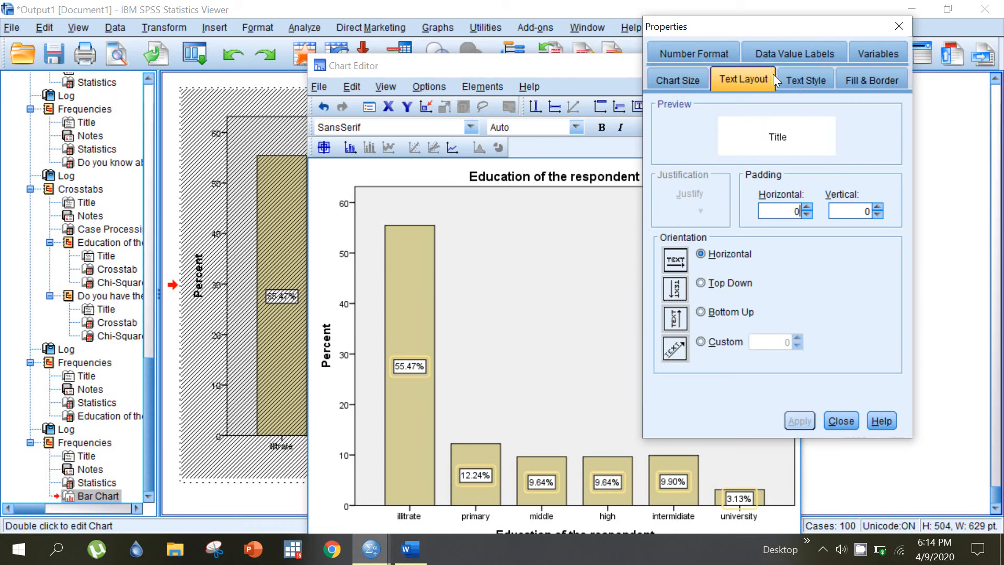
left_click(802, 80)
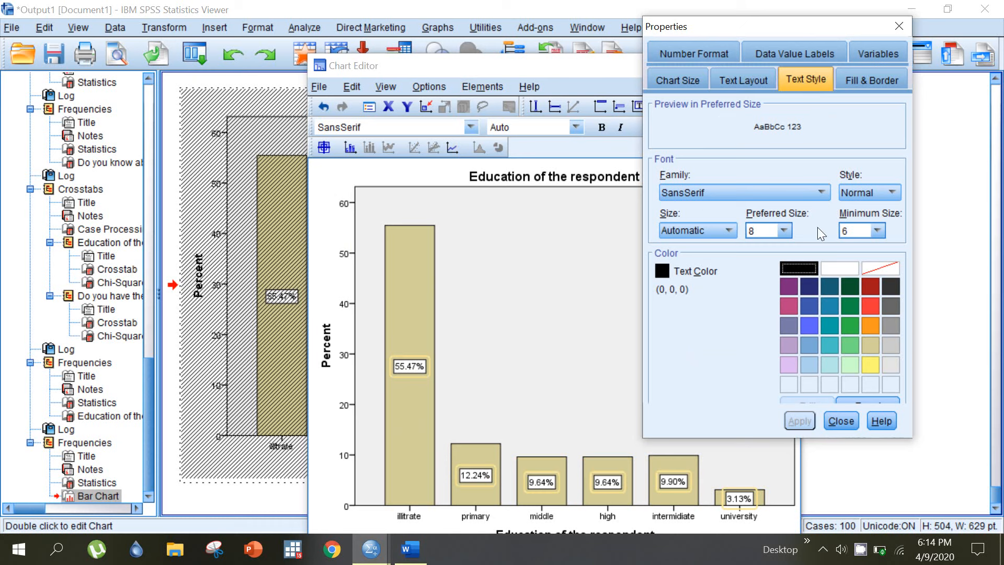
left_click(784, 230)
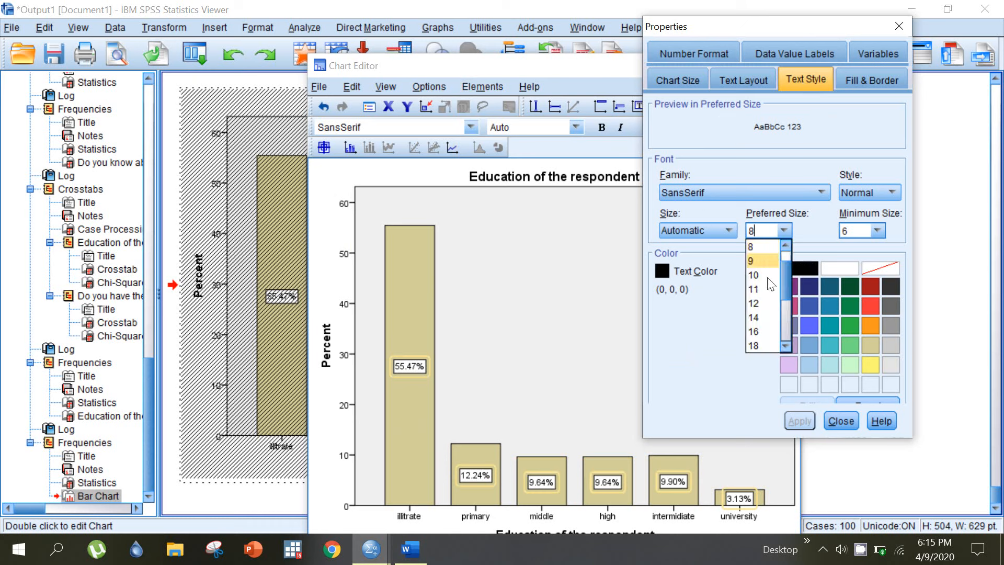
left_click(760, 301)
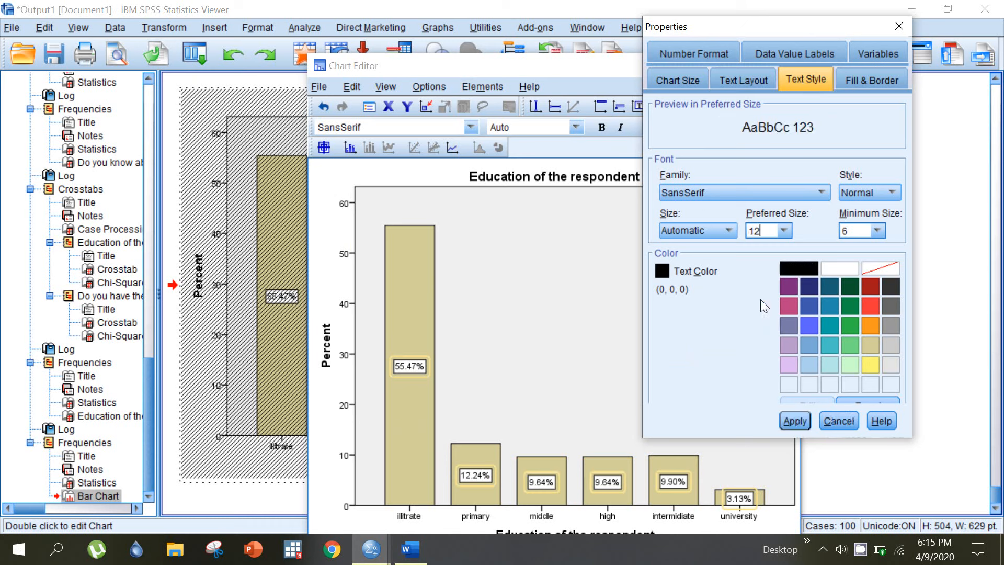
left_click(793, 424)
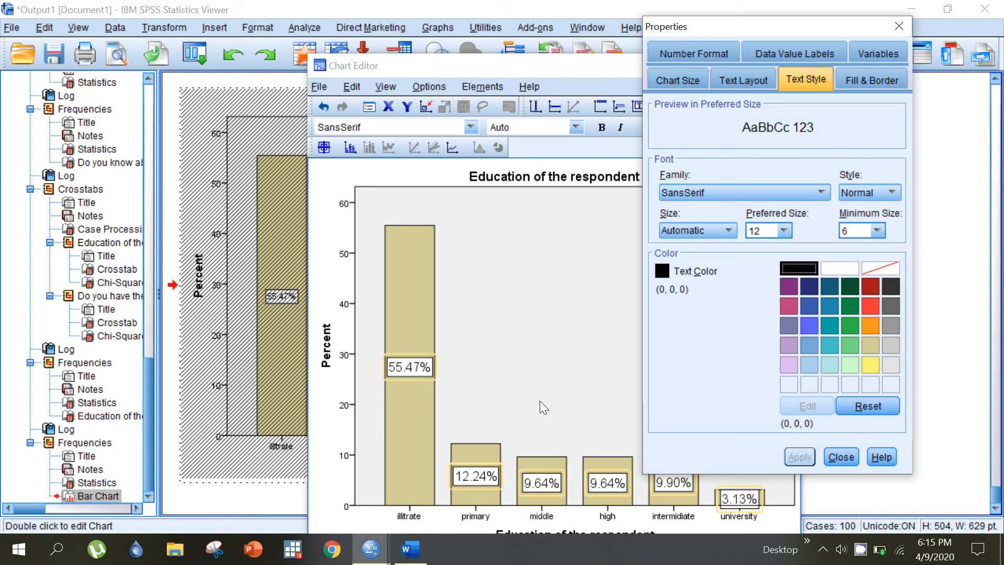
Copy the labelled education bar chart and paste it below the crosstab table in the Word document.
right_click(488, 390)
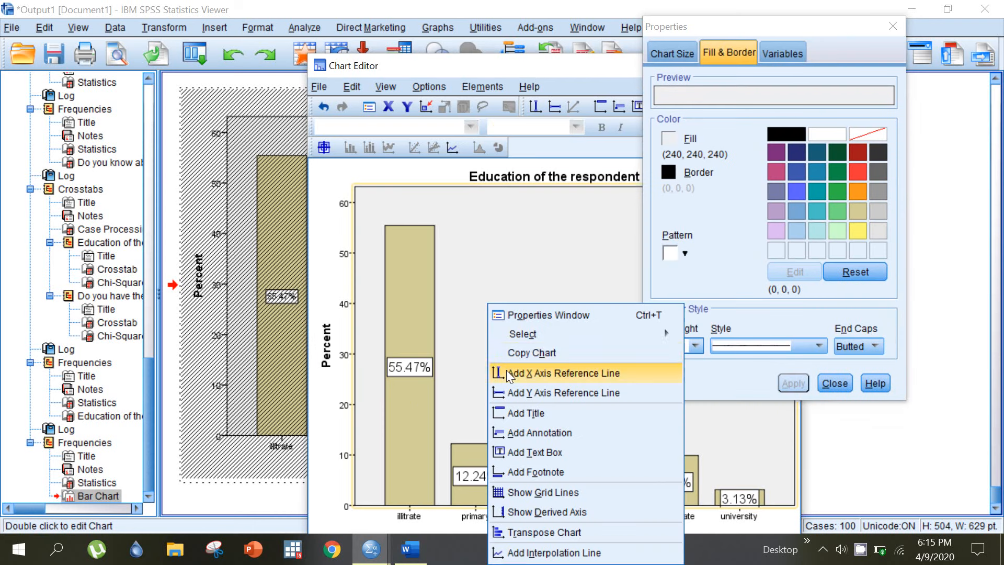
left_click(516, 352)
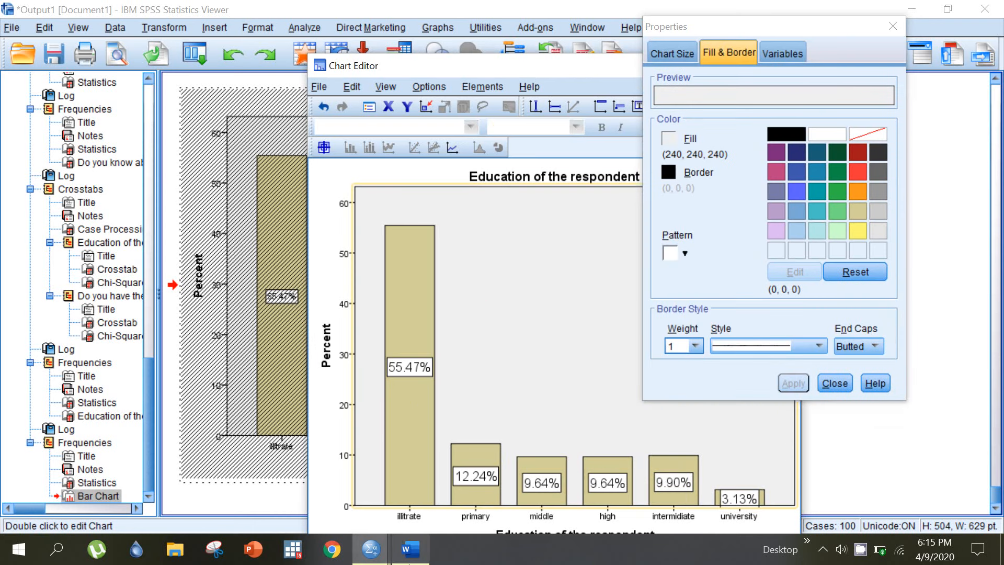
left_click(411, 550)
left_click(557, 368)
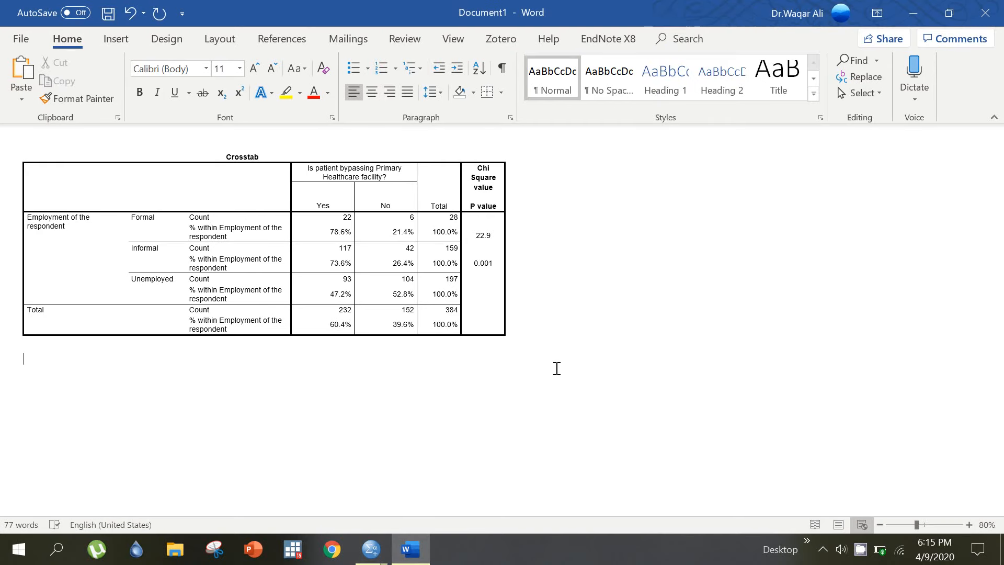
key("ctrl+v")
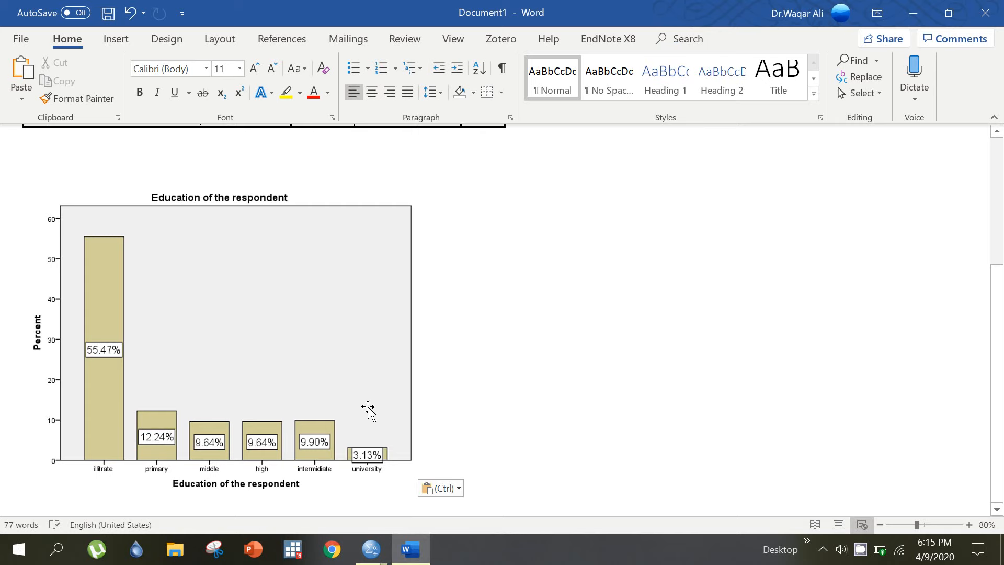
Return to the SPSS education chart and close its properties and the chart editor.
mouse_move(374, 549)
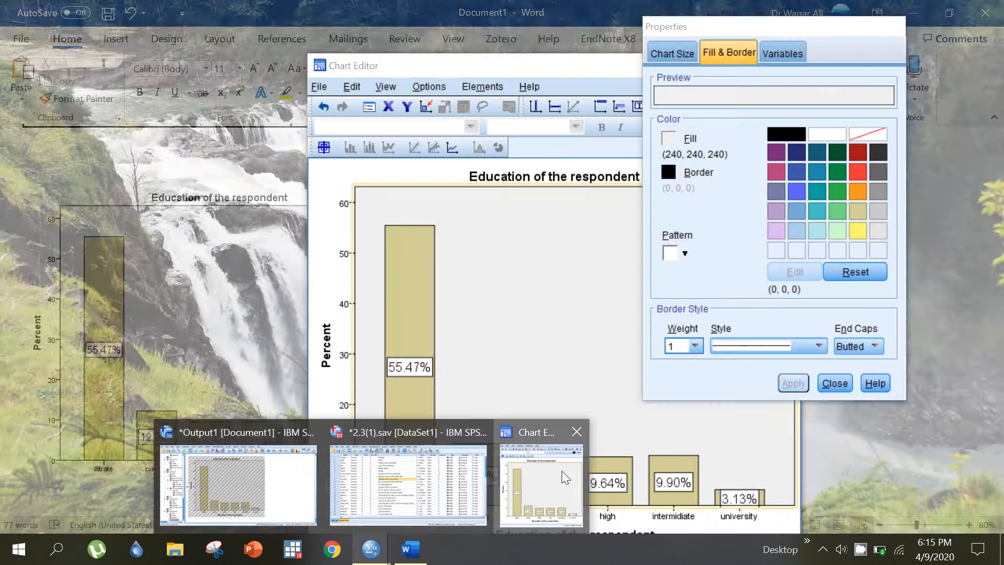
left_click(562, 470)
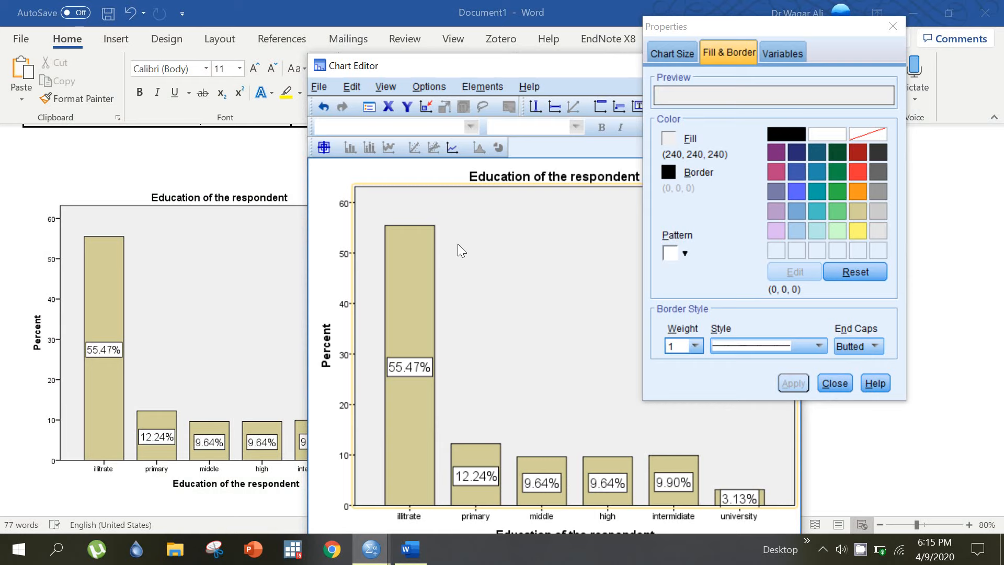
left_click(823, 378)
left_click(782, 67)
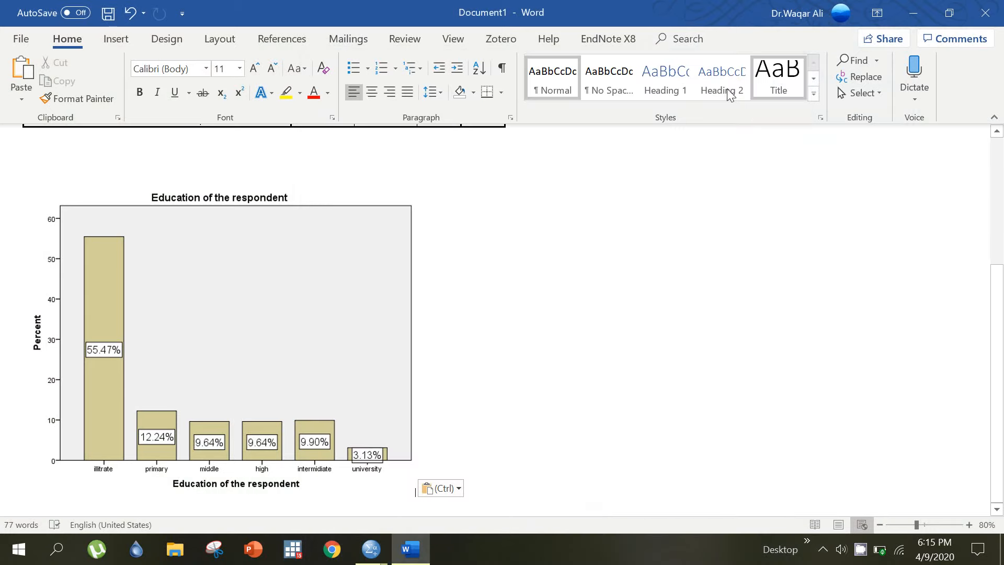
Switch to the SPSS dataset, reopen the Frequencies analysis and remove Education of the respondent from its variables.
mouse_move(371, 556)
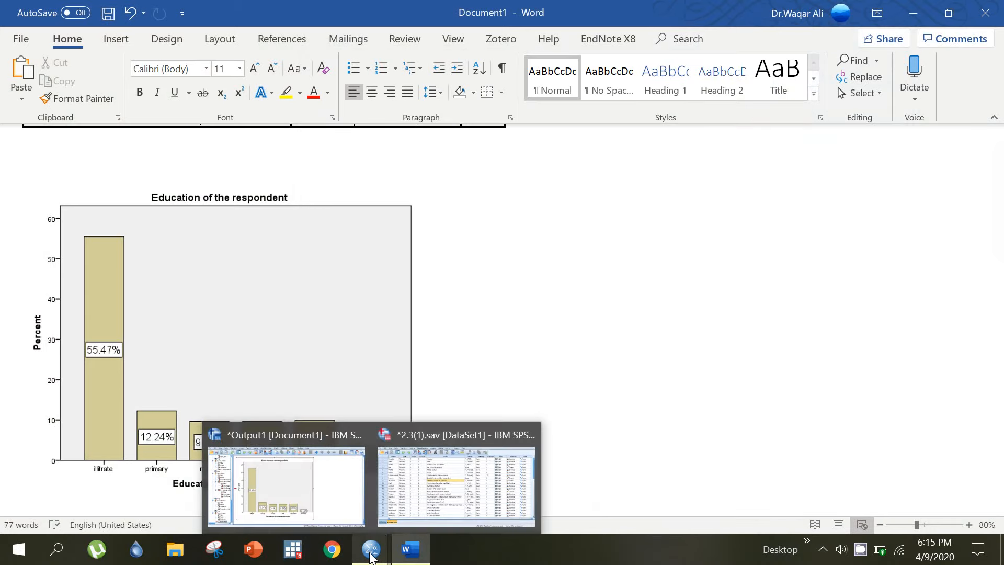
left_click(430, 495)
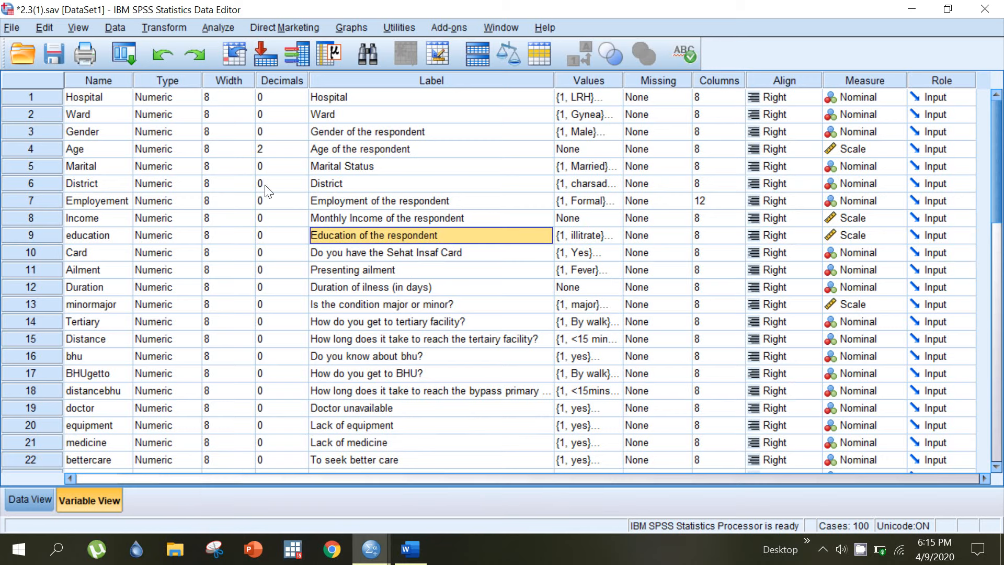
left_click(227, 26)
mouse_move(367, 48)
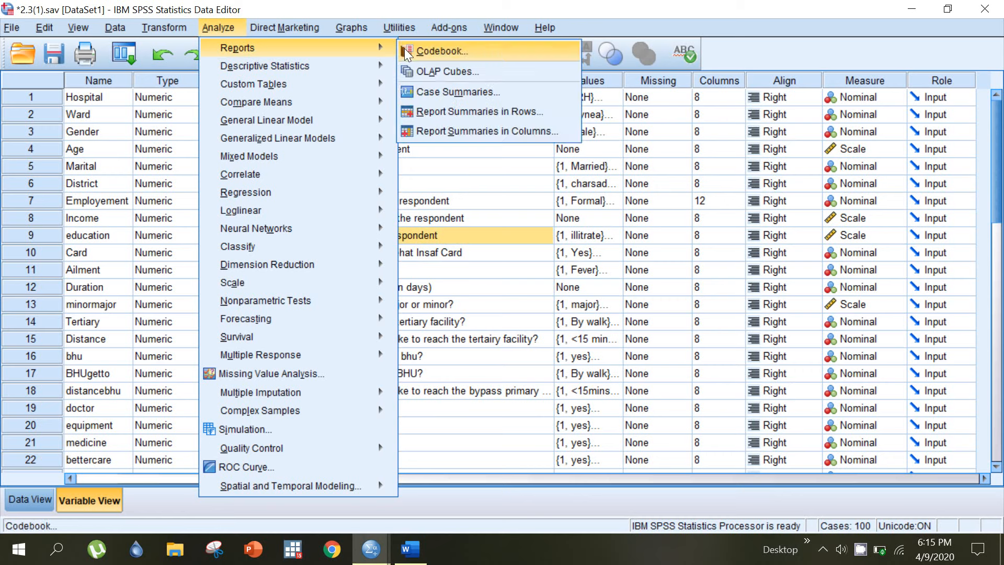
left_click(419, 72)
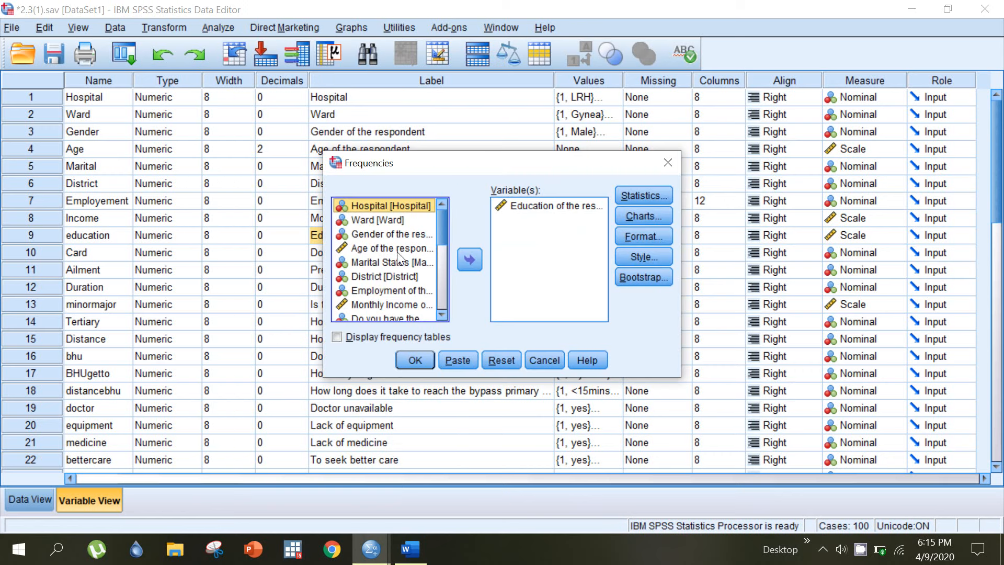
scroll(442, 254, "down", 5)
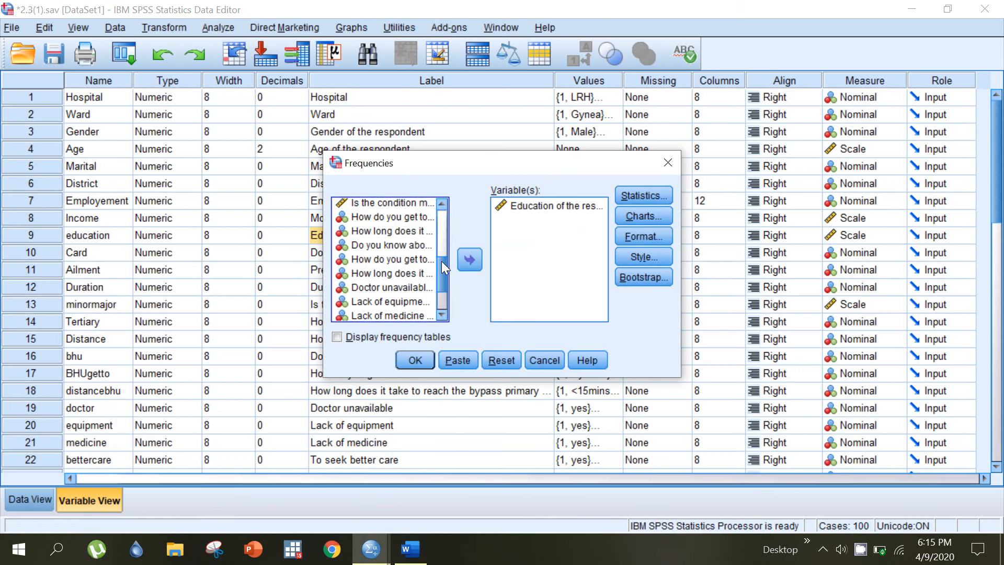
left_click(406, 262)
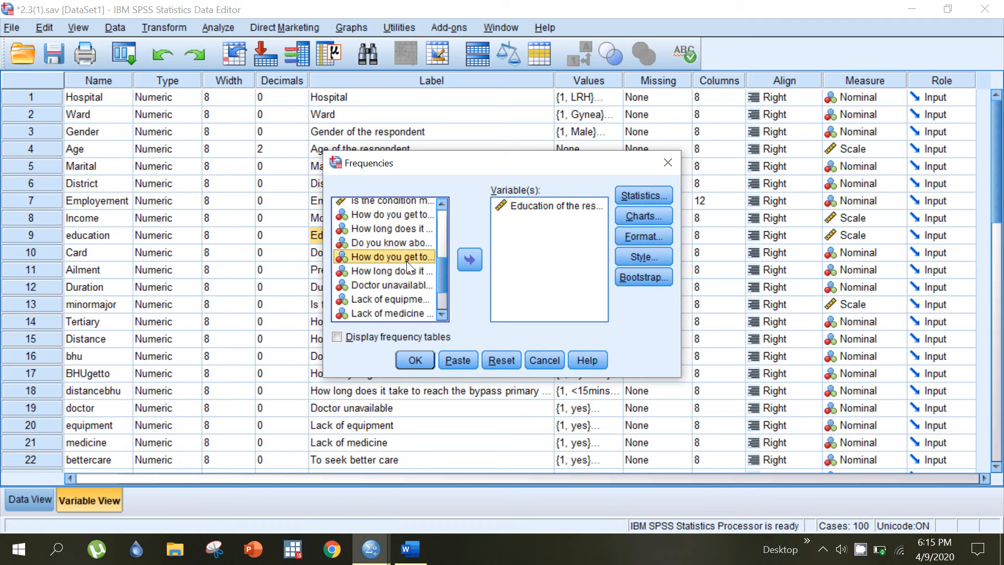
left_click(522, 205)
left_click(470, 257)
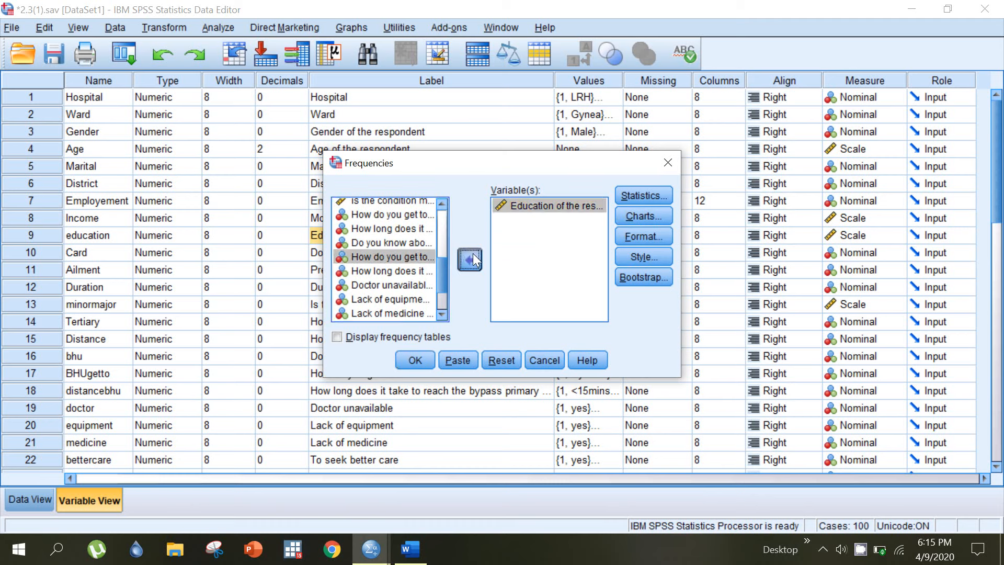
Add "How do you get to BHU?" and "How long does it take to reach the bypass primary facility?" to the Frequencies variables.
left_click_drag(441, 256, 441, 266)
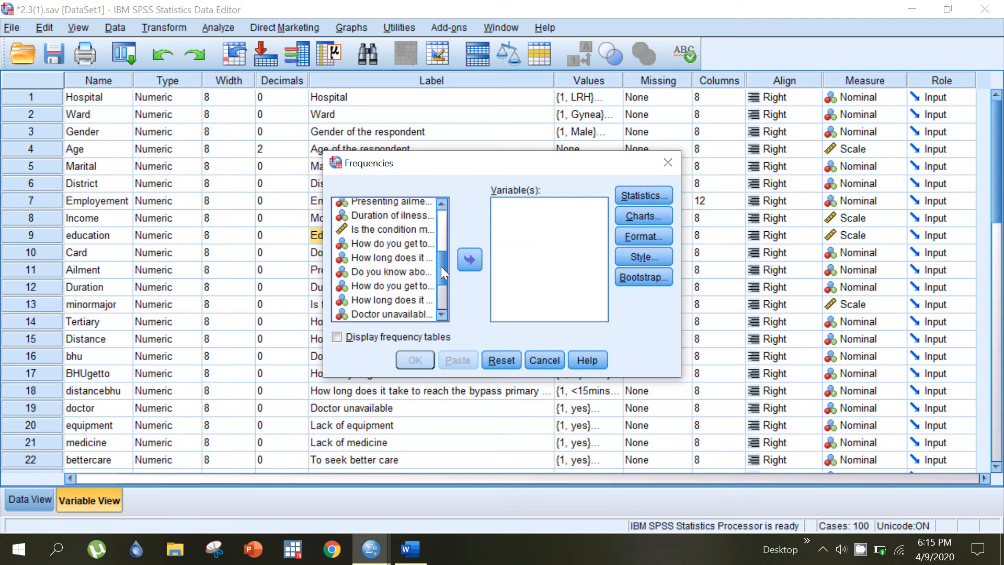
left_click(398, 286)
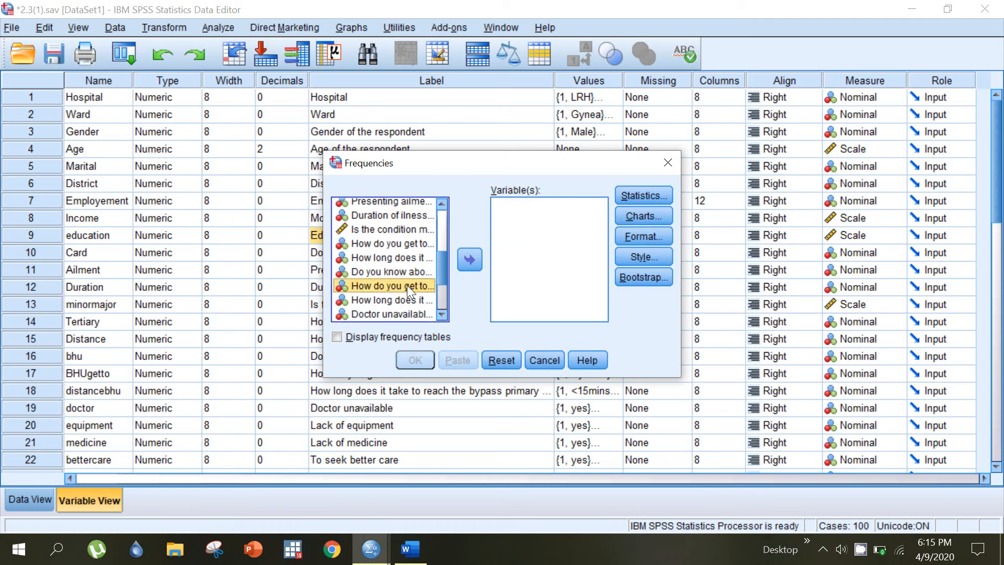
left_click(470, 260)
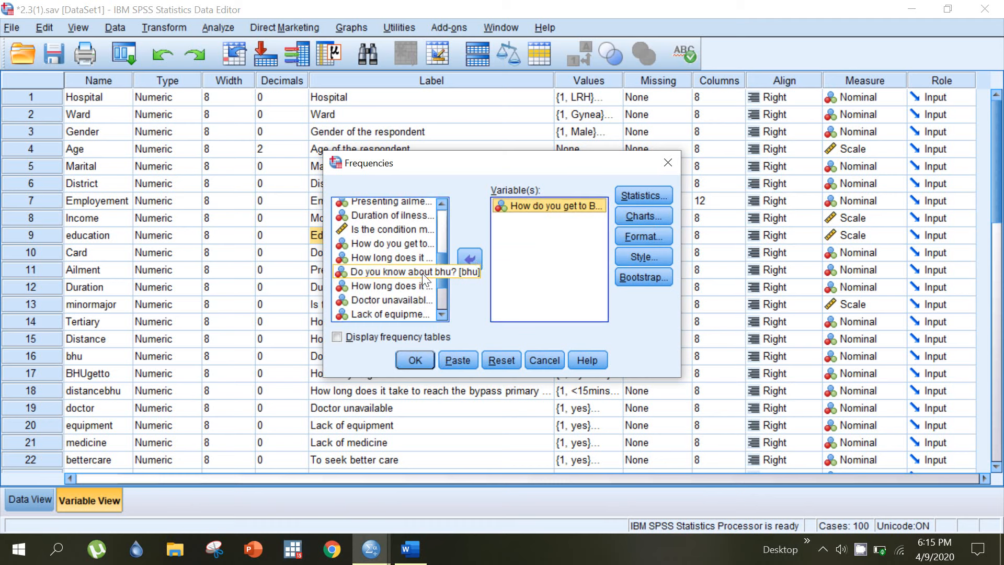
left_click(391, 287)
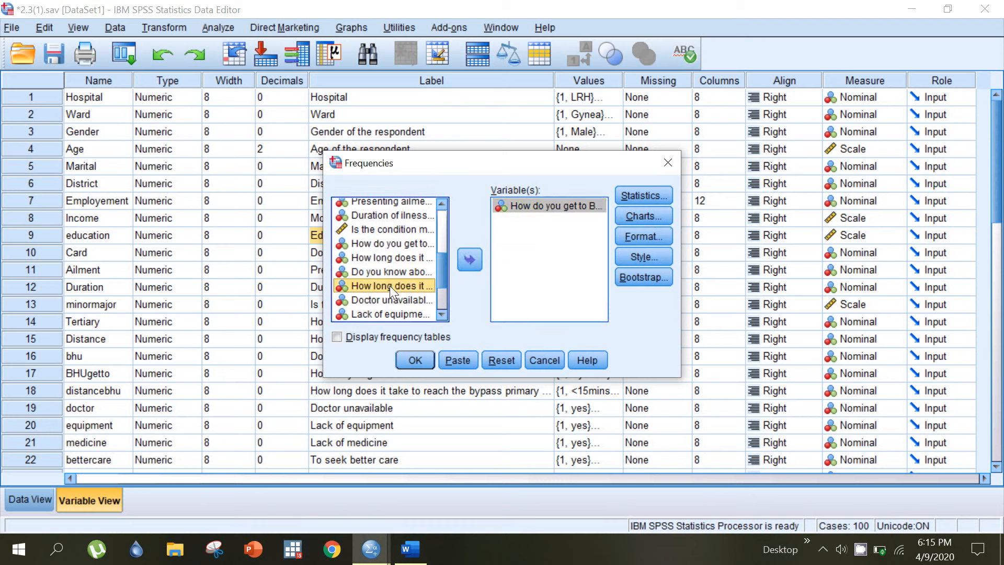
left_click(470, 259)
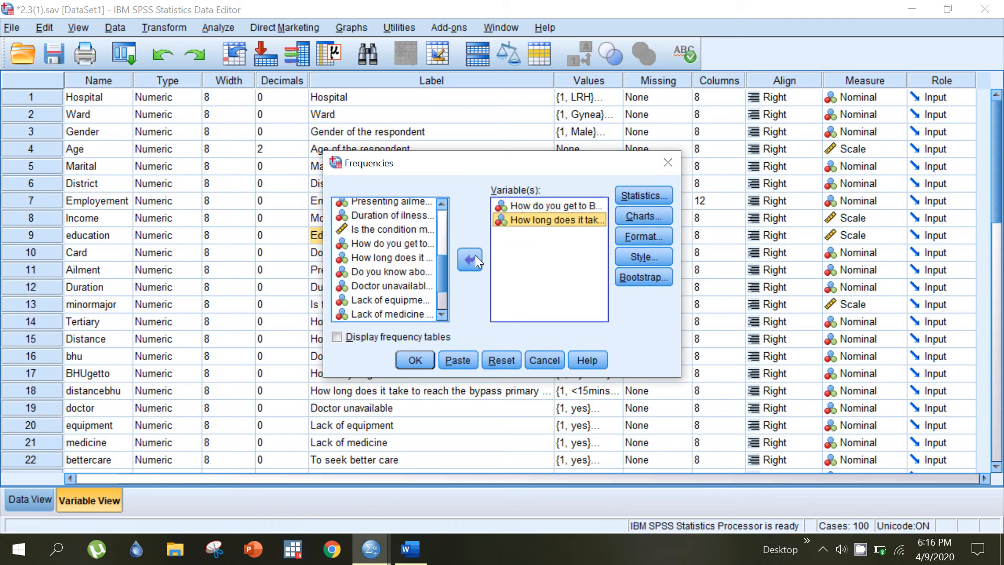
Choose pie charts for the two selected variables and run the Frequencies analysis.
left_click(639, 210)
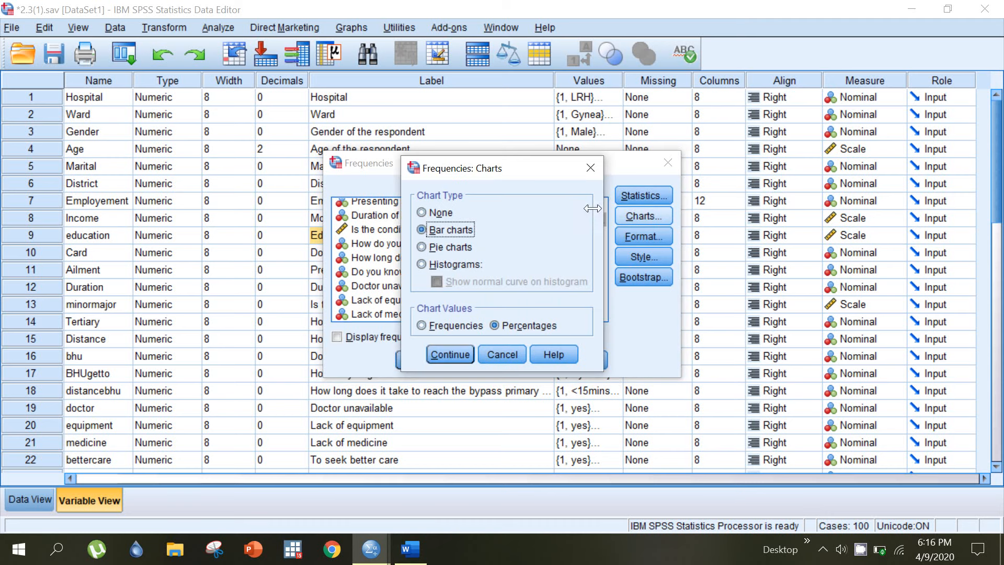
left_click(422, 247)
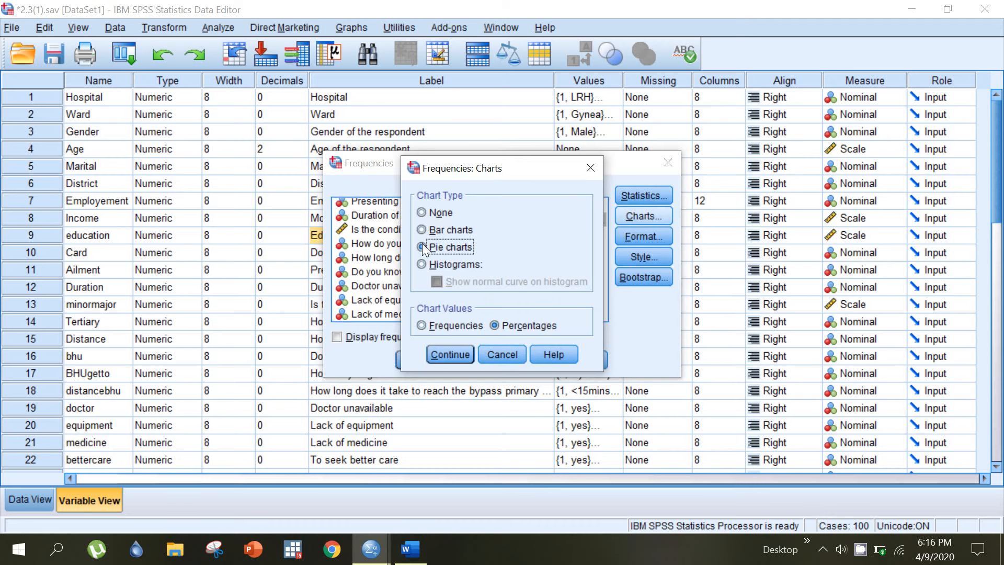
left_click(444, 350)
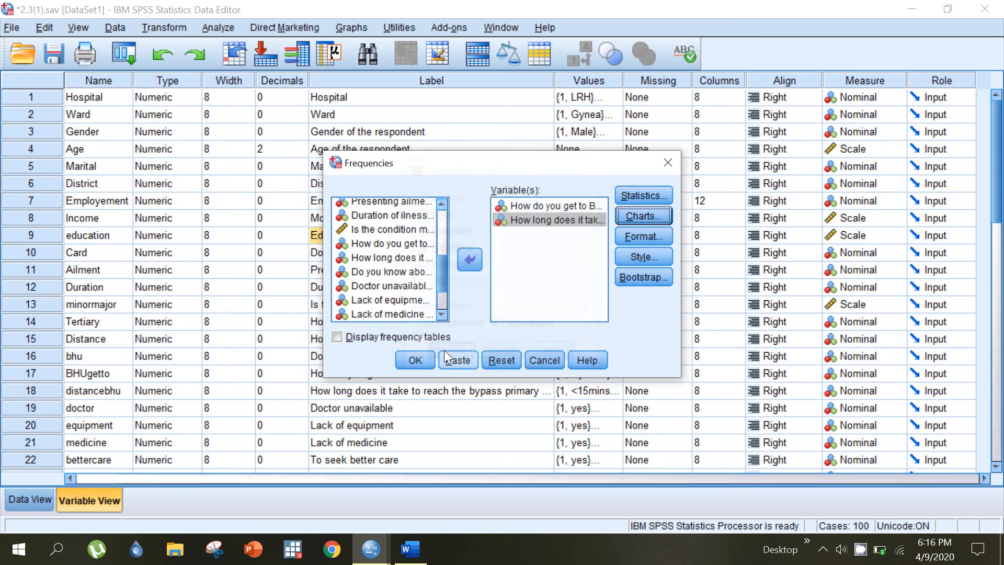
left_click(416, 360)
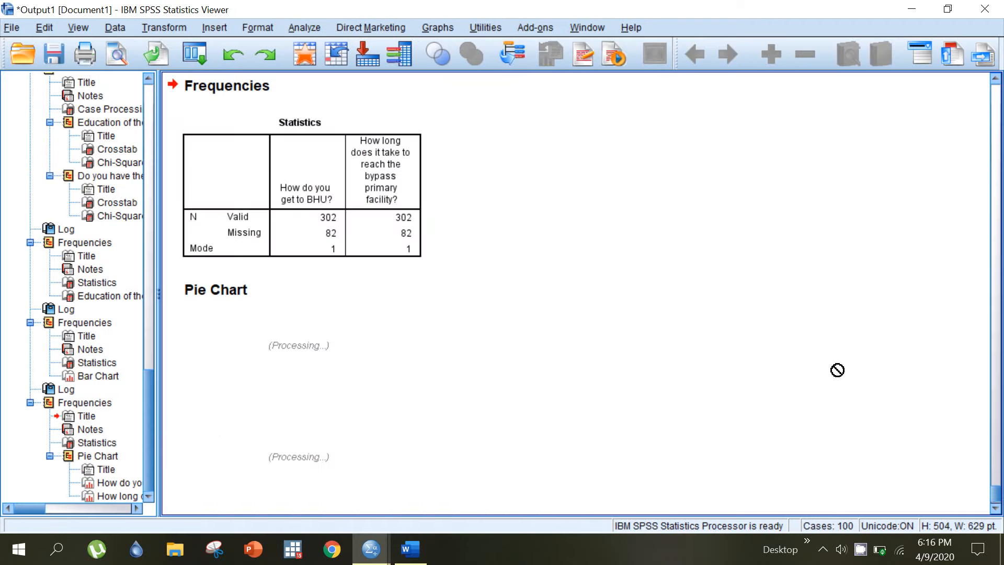
Open the "How do you get to BHU?" pie chart for editing and show percentage data labels on its slices.
mouse_move(999, 477)
left_mouse_down()
mouse_move(996, 496)
mouse_move(998, 483)
left_mouse_up()
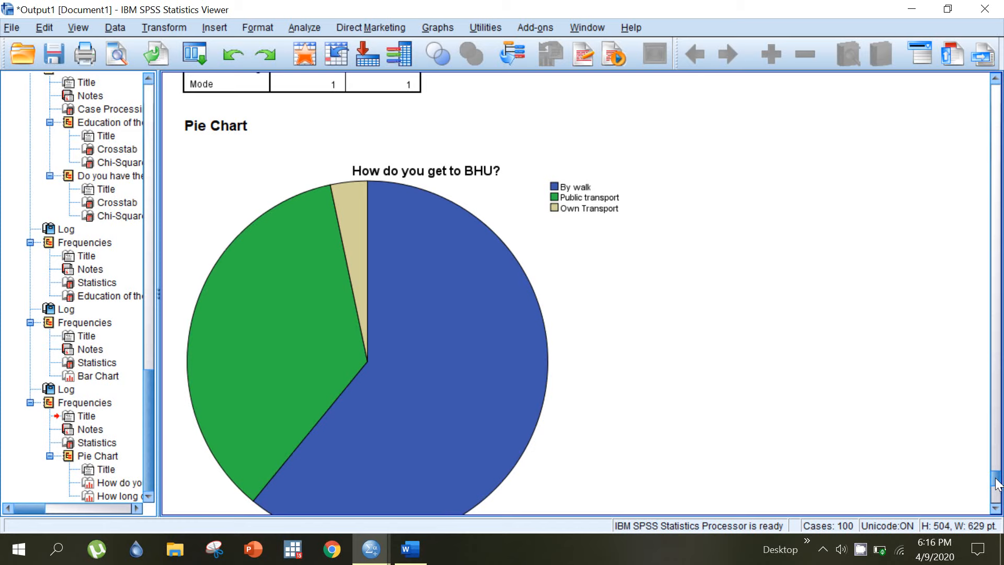
scroll(998, 484, "down", 1)
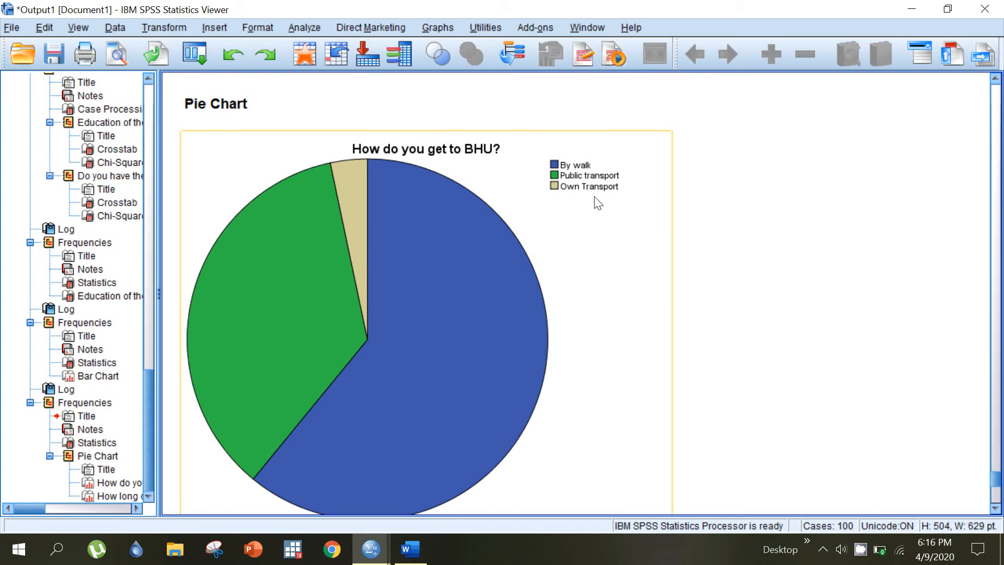
double_click(404, 216)
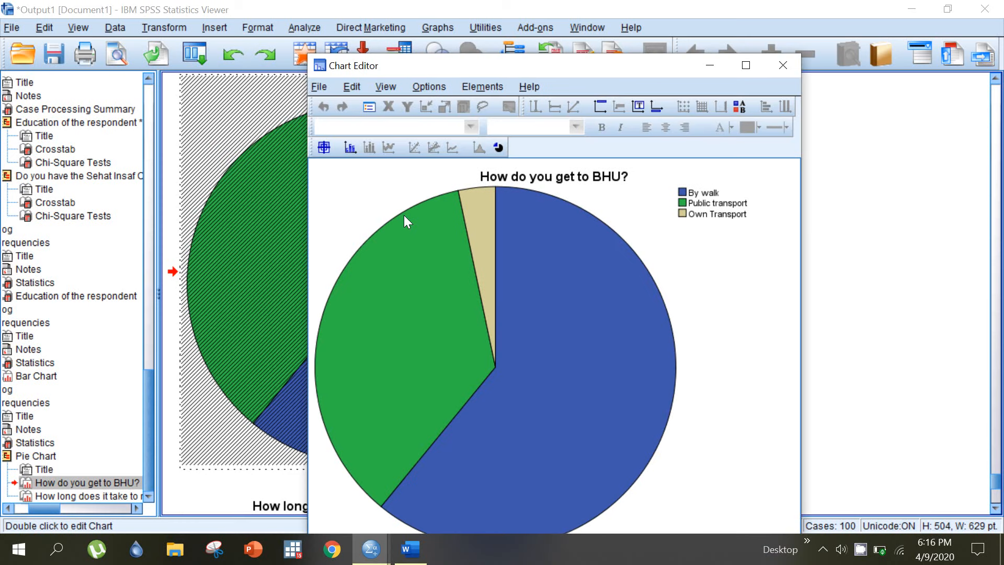
double_click(563, 280)
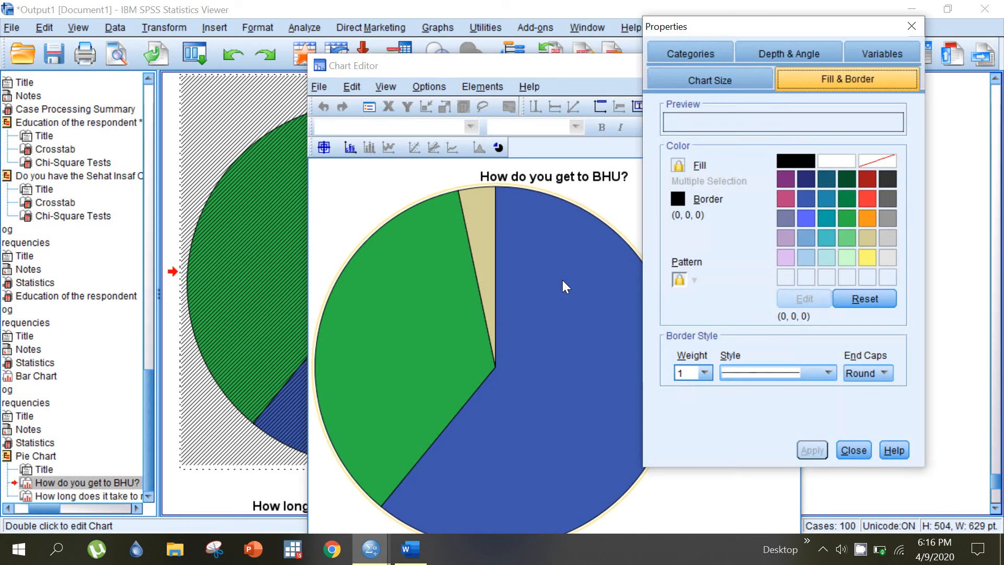
left_click(463, 89)
left_click(476, 128)
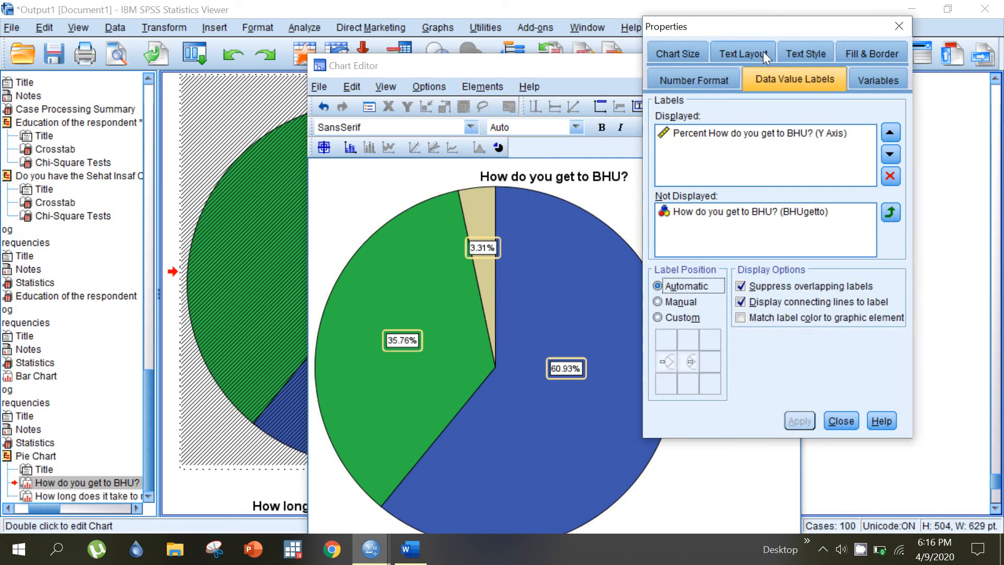
Set the preferred font size of the percentage labels on the "How do you get to BHU?" pie chart to 10.
left_click(799, 49)
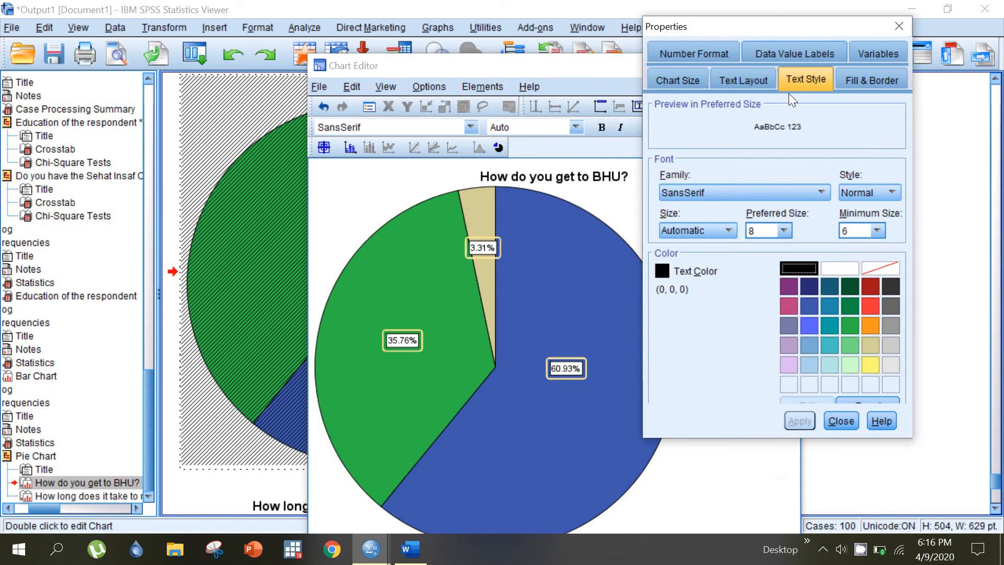
left_click(785, 229)
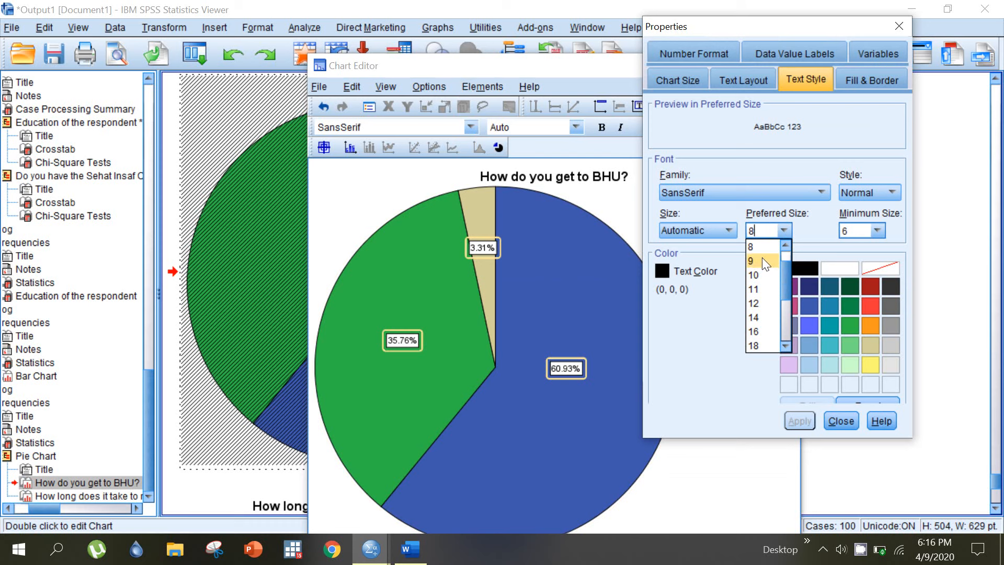
left_click(762, 275)
left_click(793, 421)
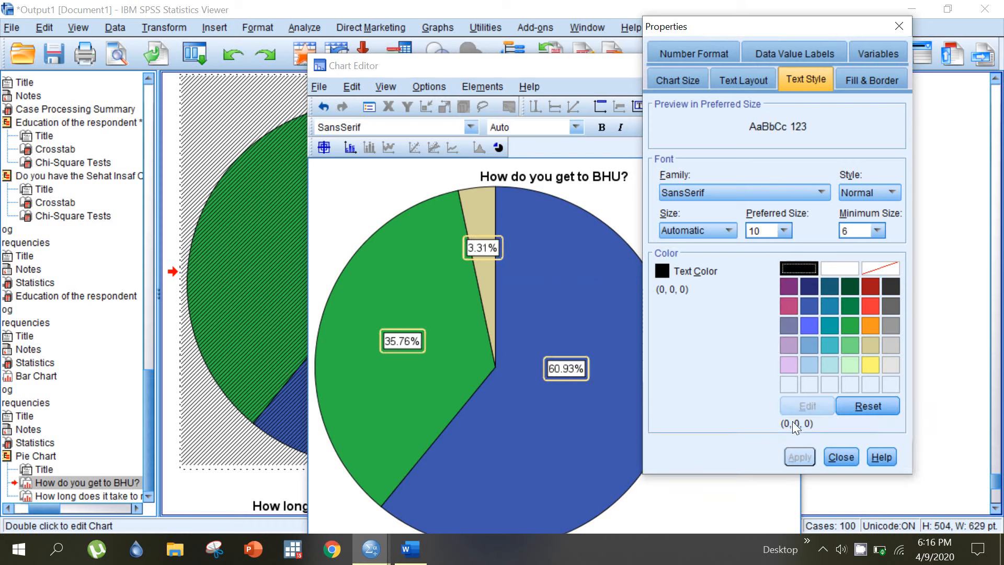
Select the whole pie, close its properties and maximize the Chart Editor window.
left_click(521, 392)
right_click(521, 392)
left_click(554, 391)
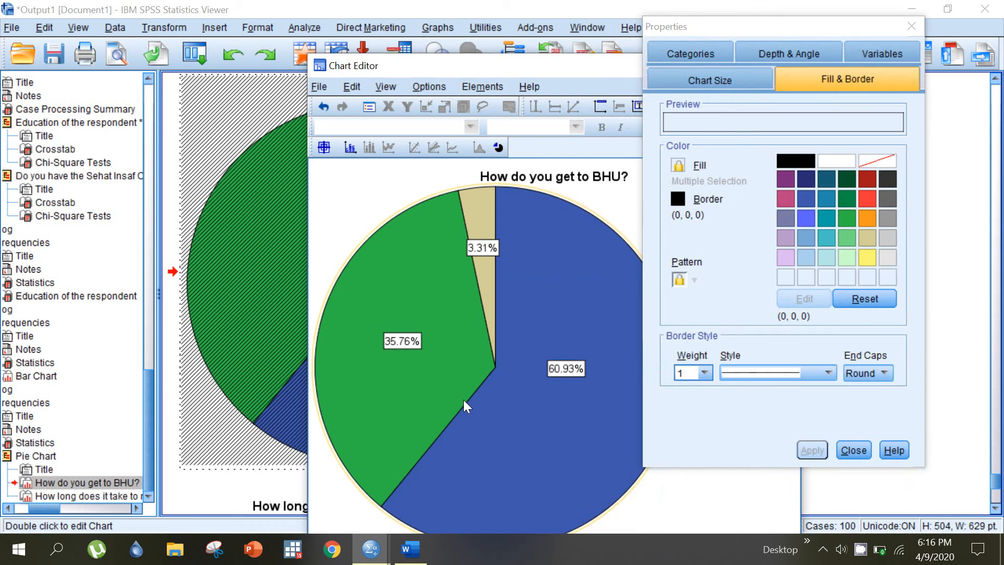
right_click(462, 399)
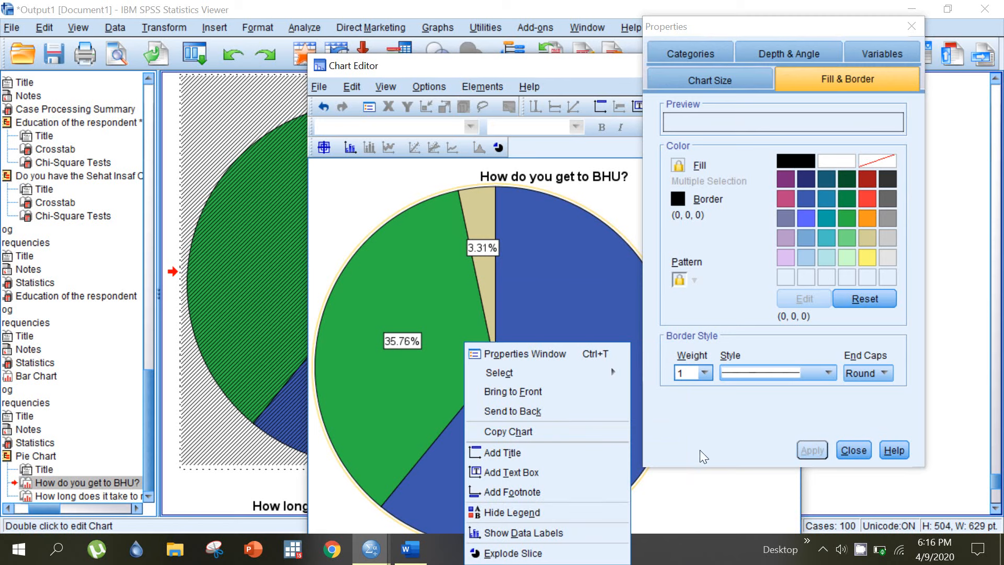
left_click(853, 449)
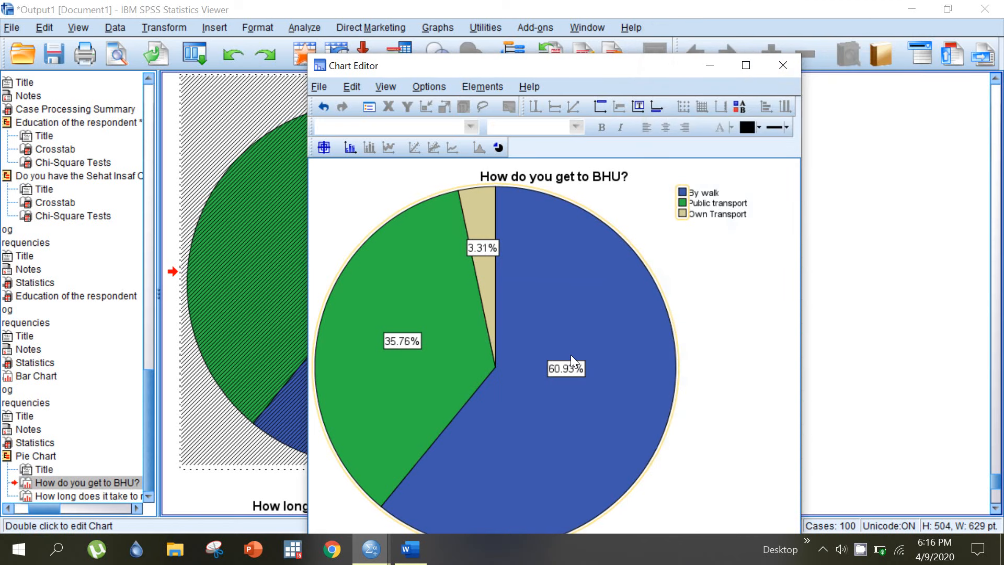
right_click(570, 354)
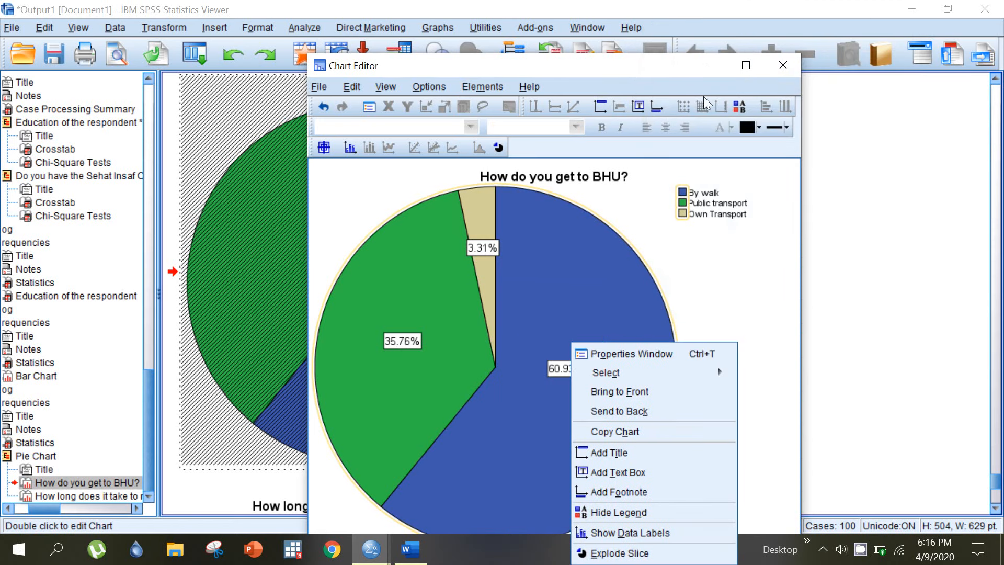
left_click(746, 65)
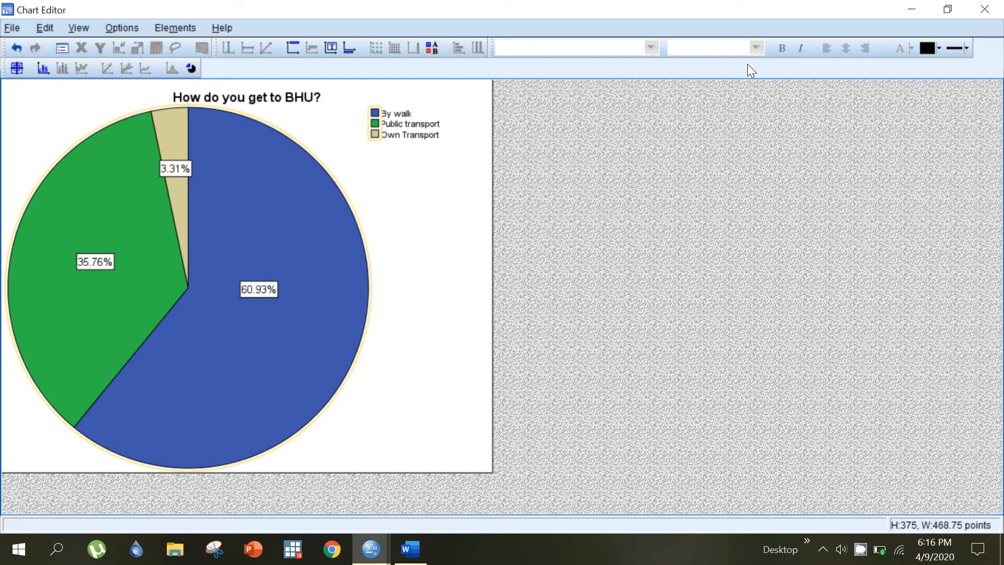
Open the "How do you get to BHU?" chart title for text editing.
right_click(322, 211)
left_click(257, 101)
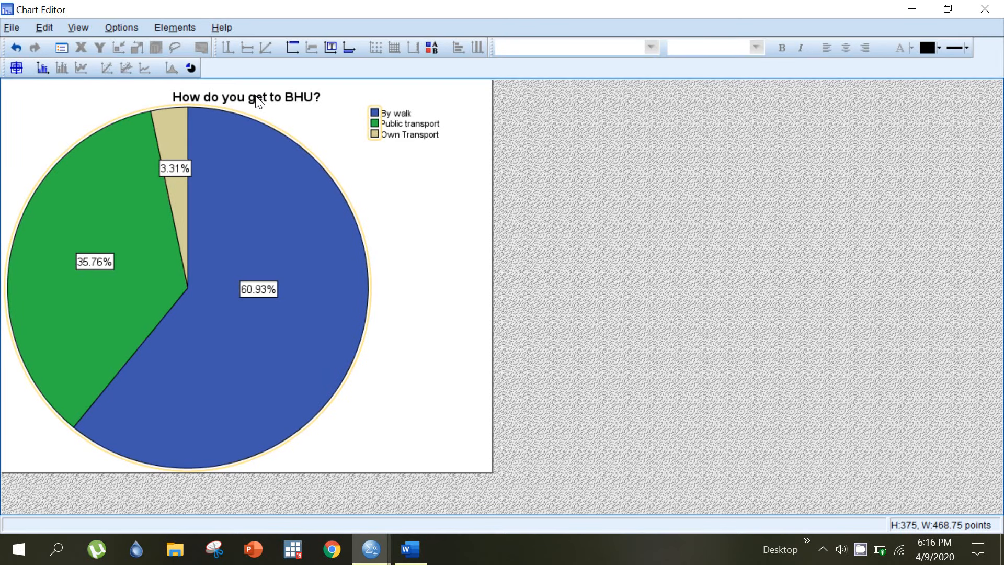
double_click(256, 101)
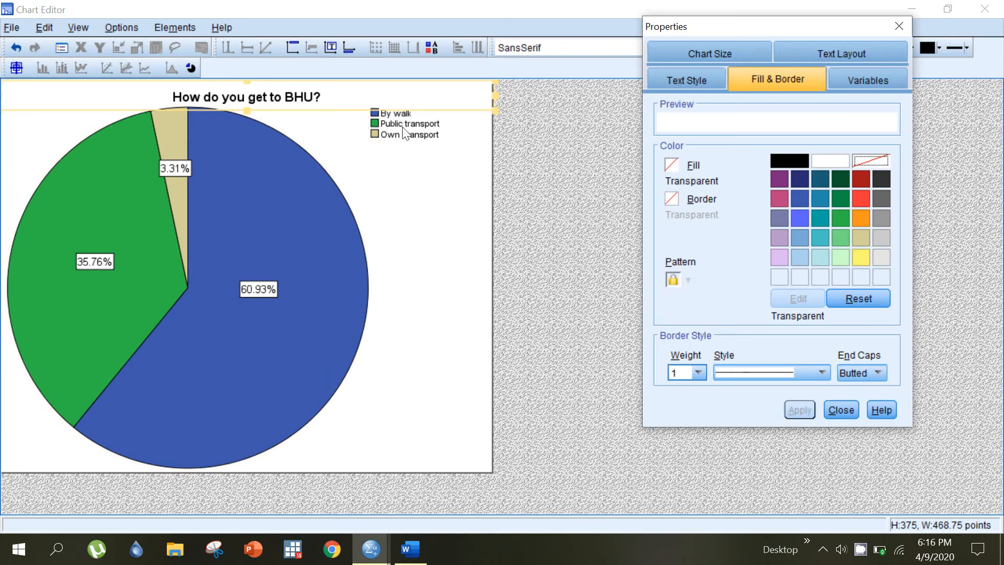
left_click(283, 90)
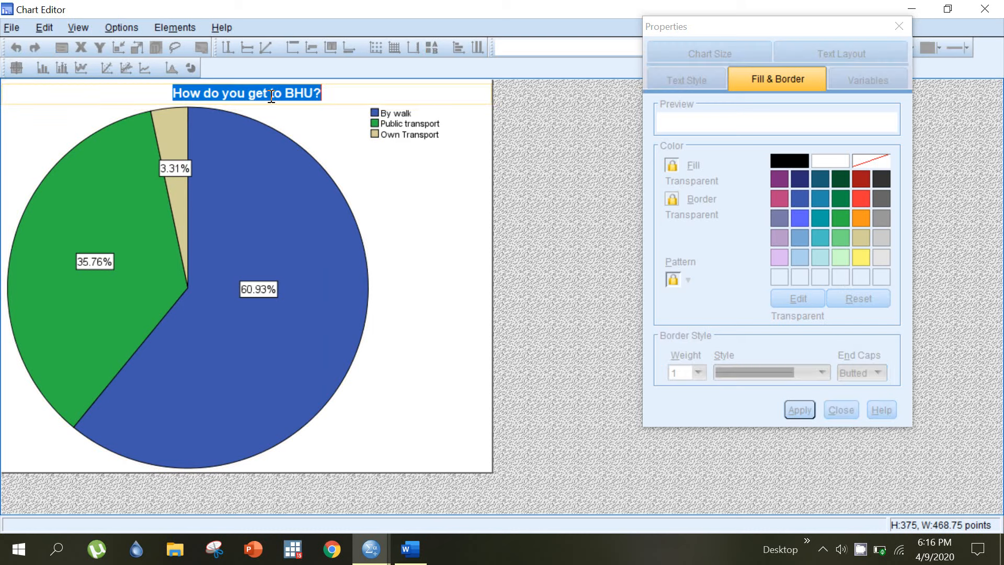
left_click(268, 93)
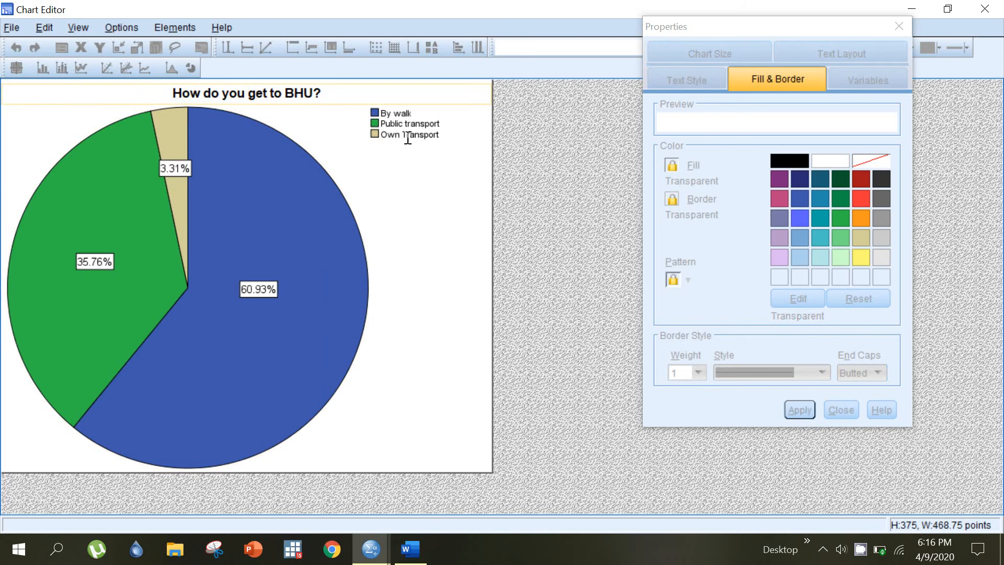
left_click(627, 245)
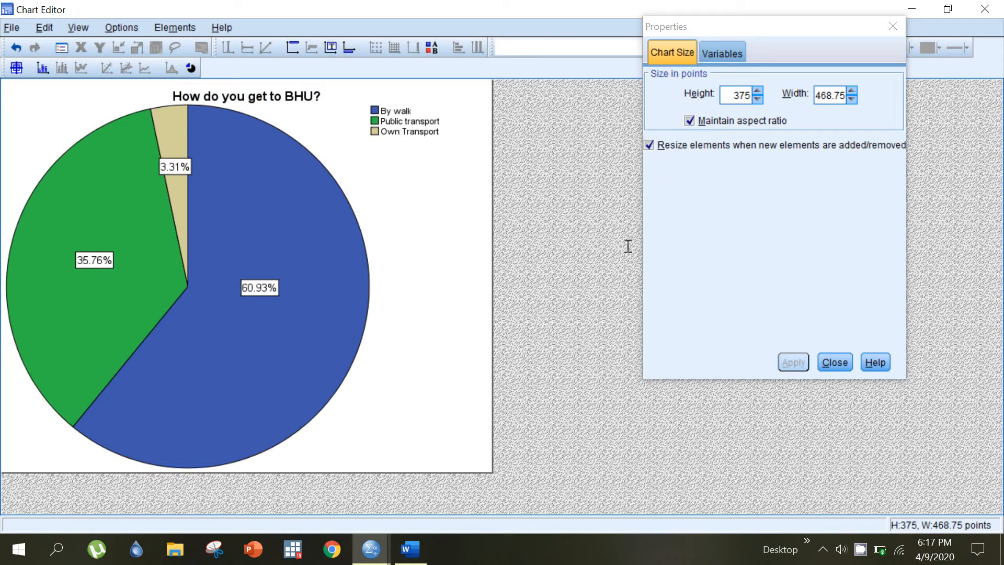
Close the chart properties and the Chart Editor, and copy the labelled "How do you get to BHU?" pie chart from the output.
left_click(840, 357)
left_click(987, 7)
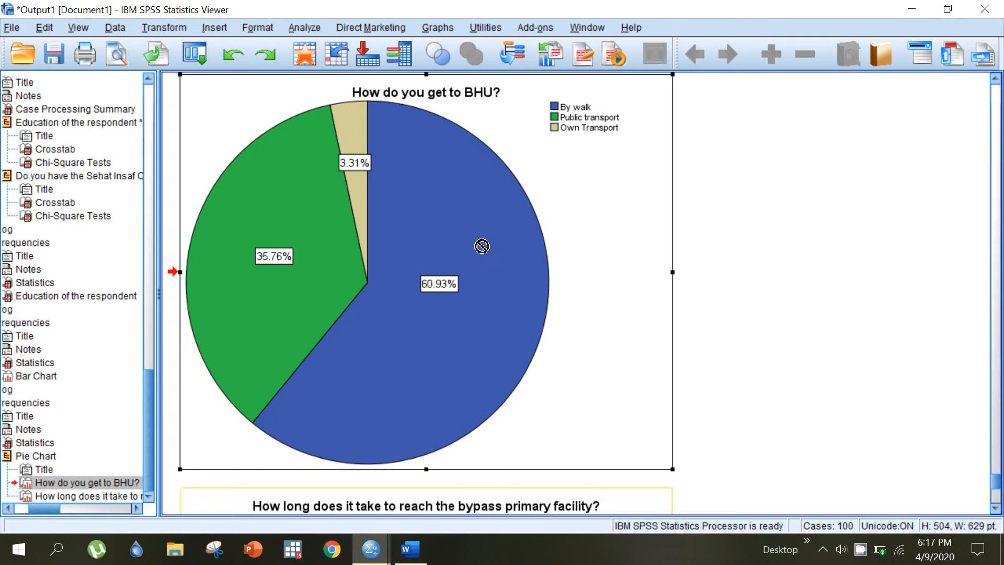
right_click(479, 240)
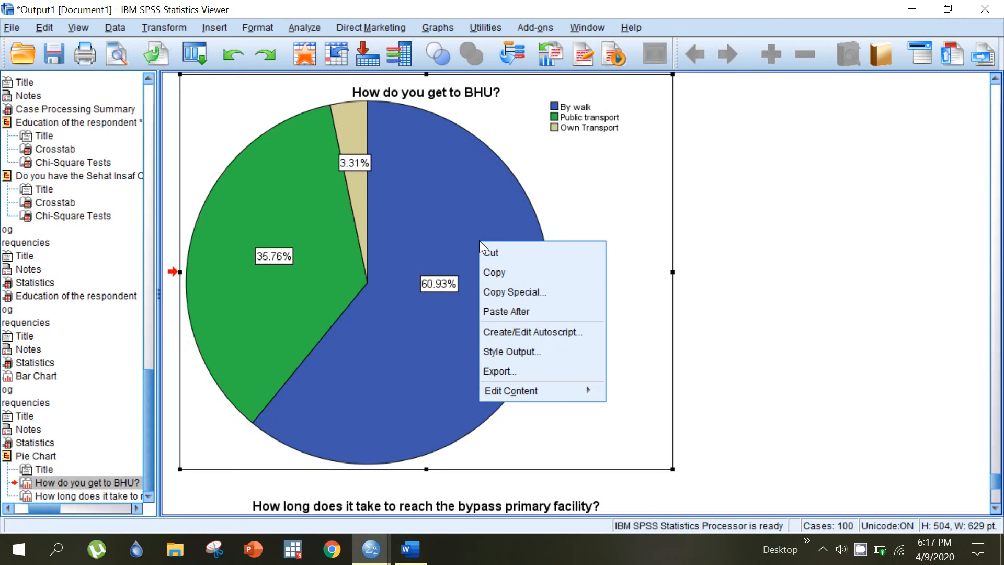
left_click(513, 272)
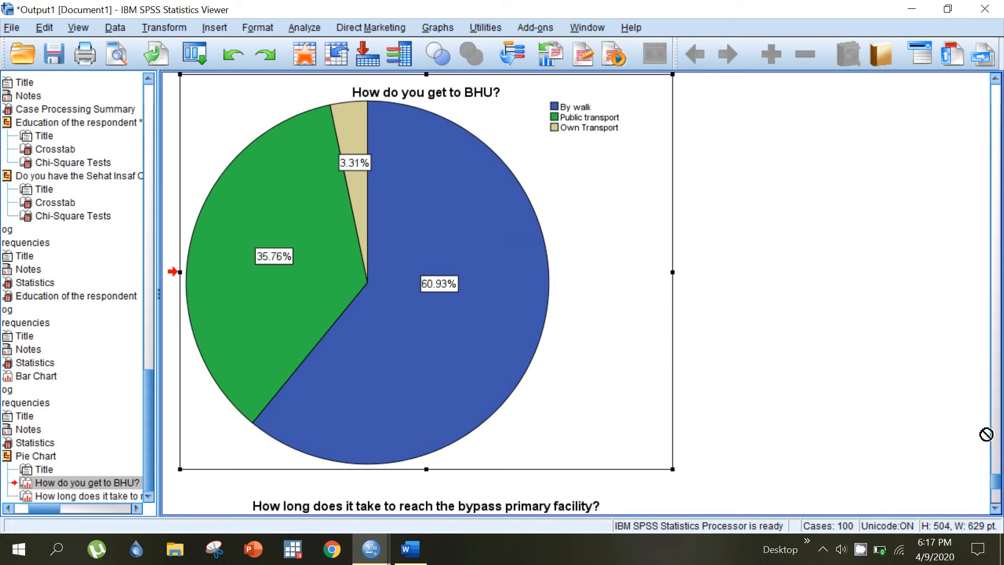
Open the "How long does it take to reach the bypass primary facility?" pie chart for editing and show percentage data labels on its slices.
left_click(998, 501)
left_click(459, 355)
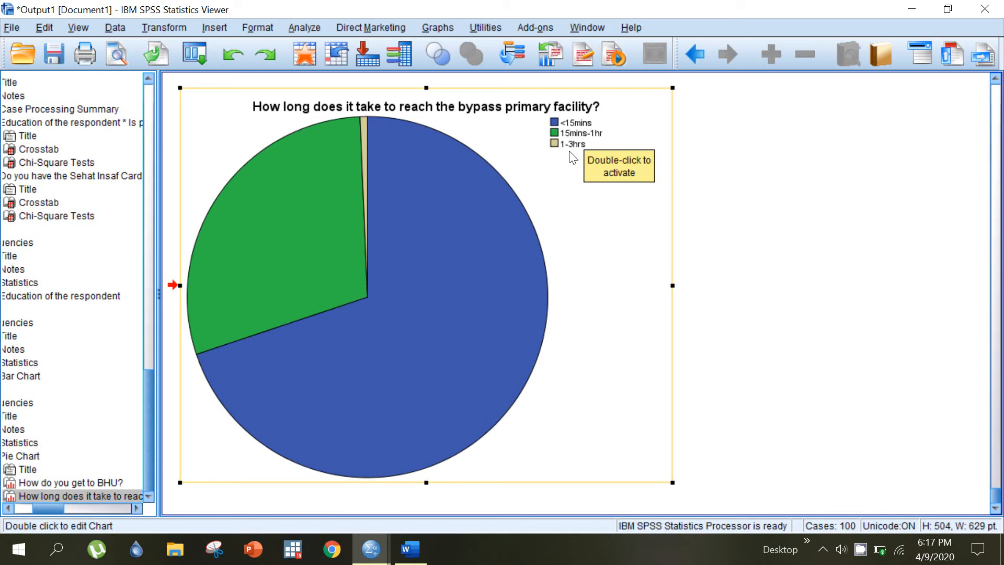
double_click(465, 239)
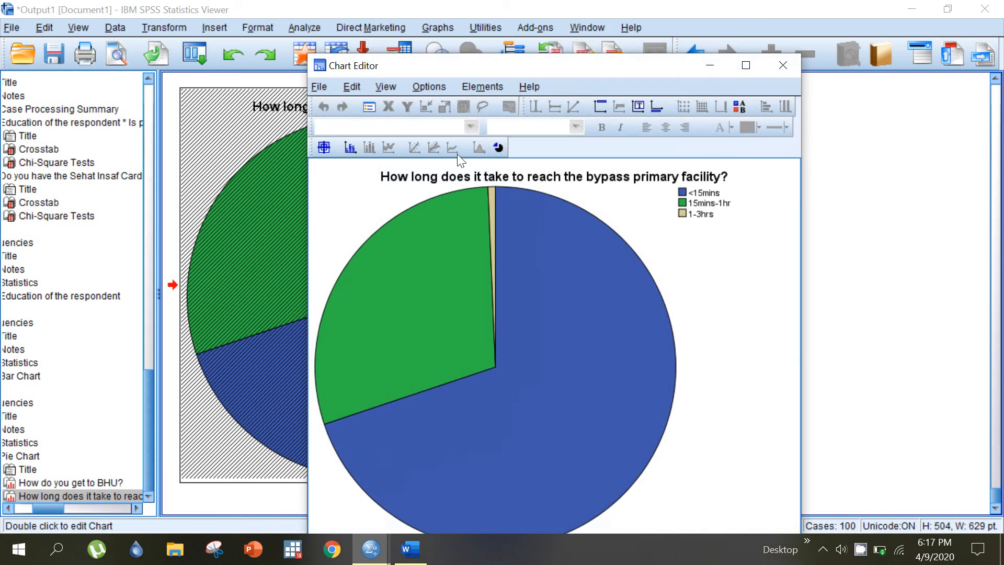
left_click(417, 86)
left_click(367, 335)
double_click(367, 335)
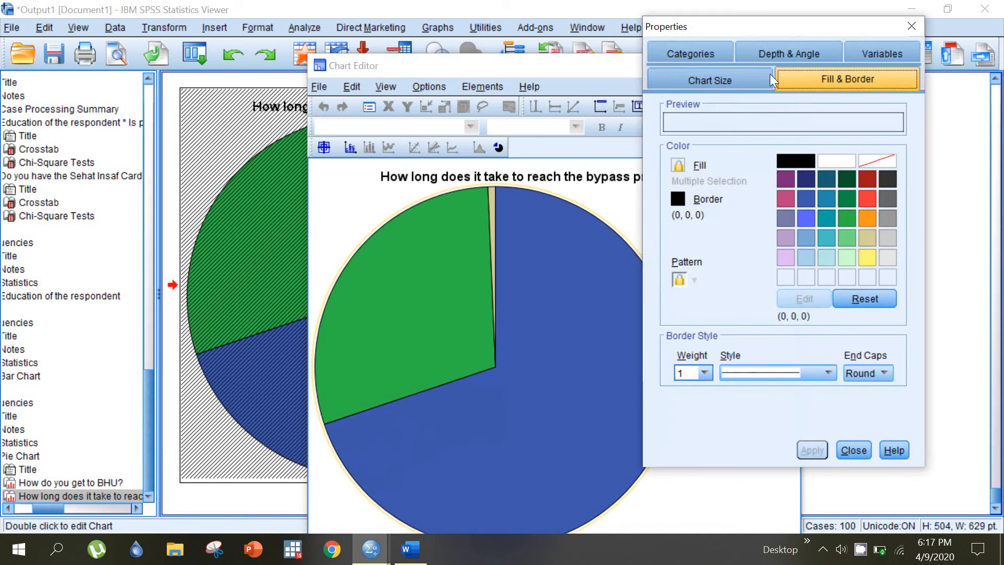
left_click(483, 87)
left_click(484, 131)
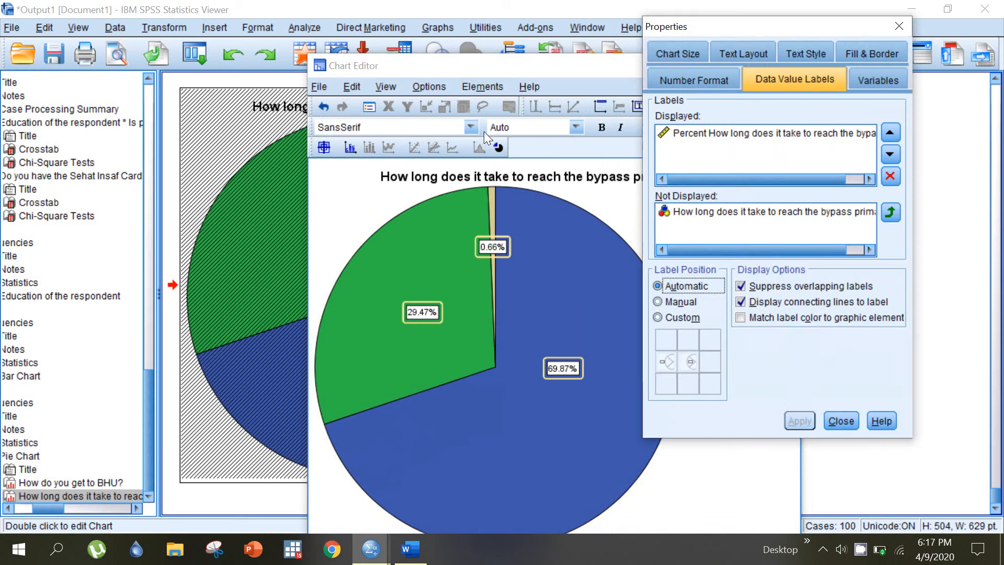
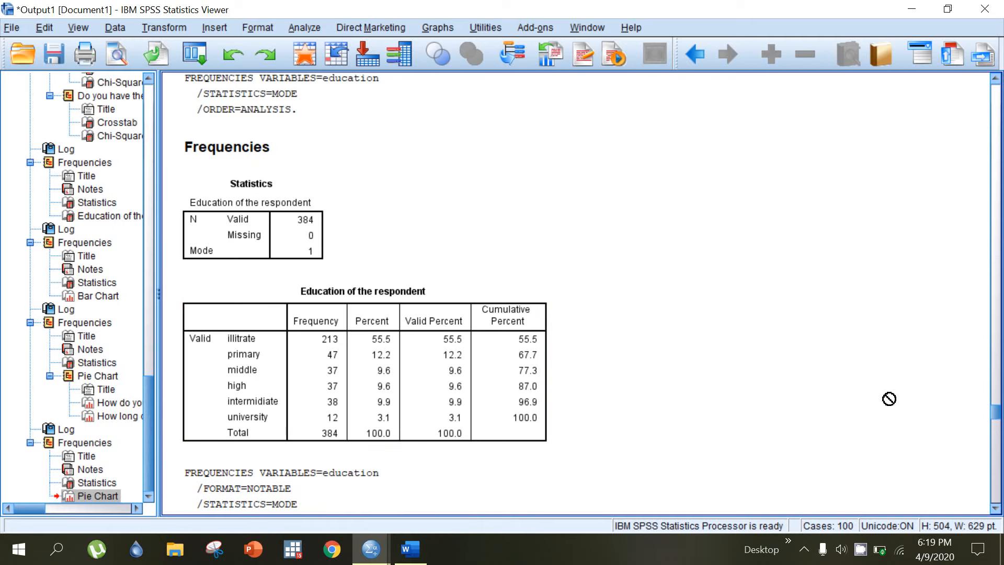
Go back to the education chi-square results in the output, and switch to the SPSS dataset.
left_click_drag(996, 416, 996, 380)
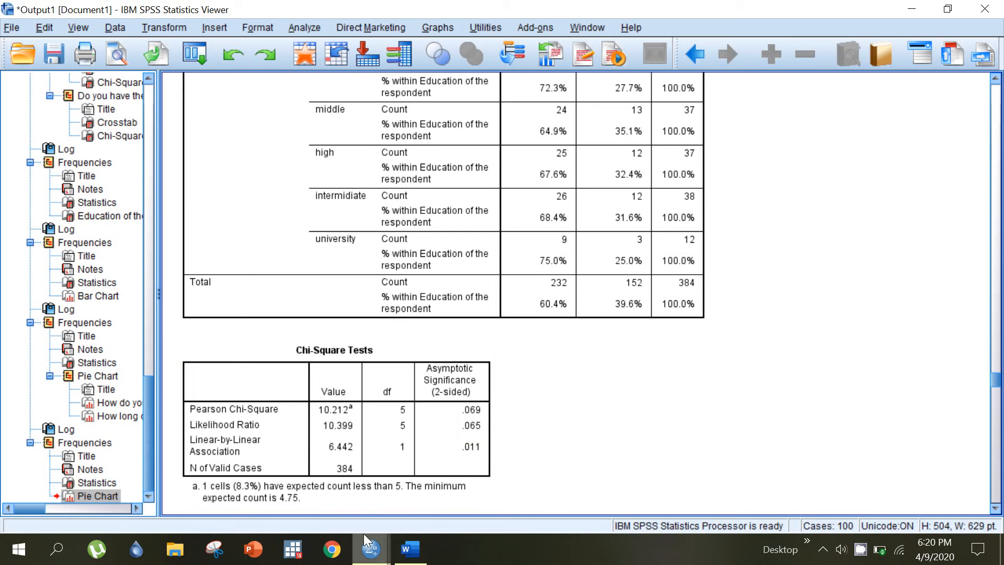
left_click(302, 27)
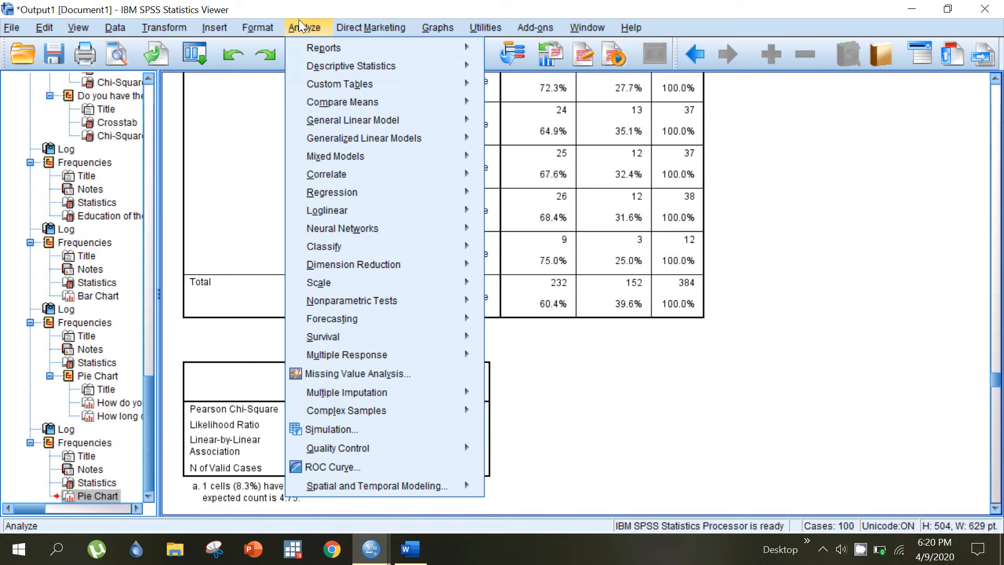
mouse_move(312, 67)
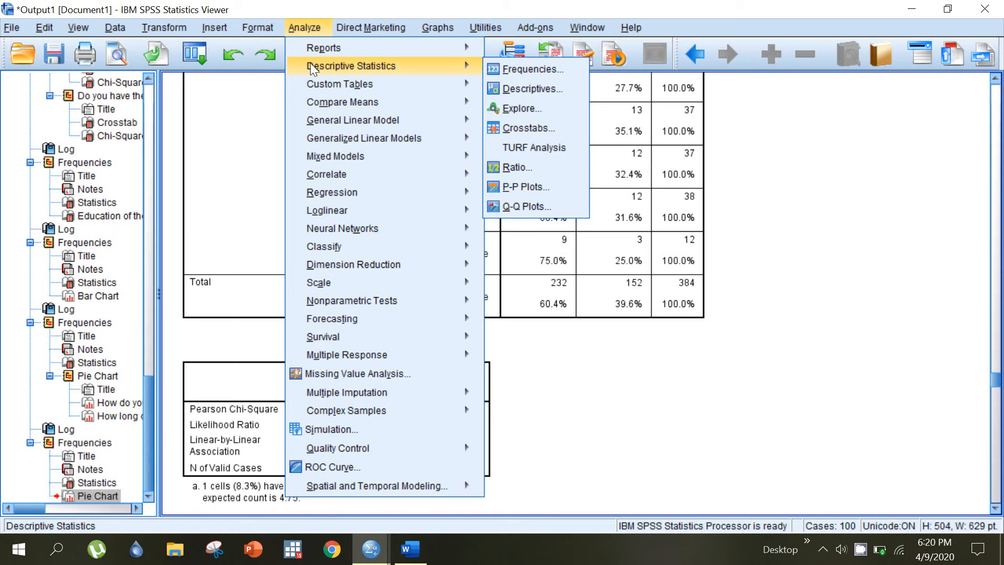
left_click(364, 557)
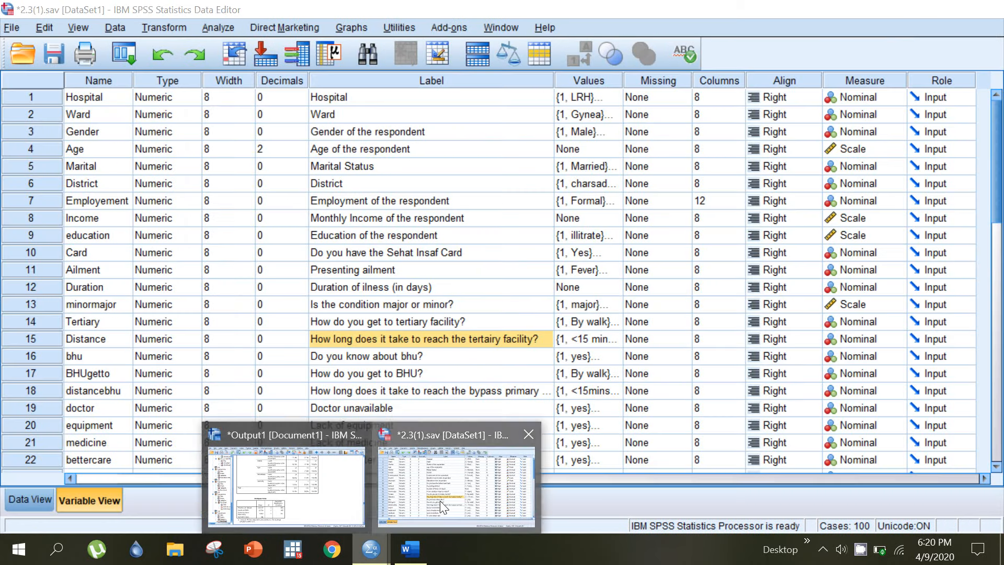
left_click(440, 500)
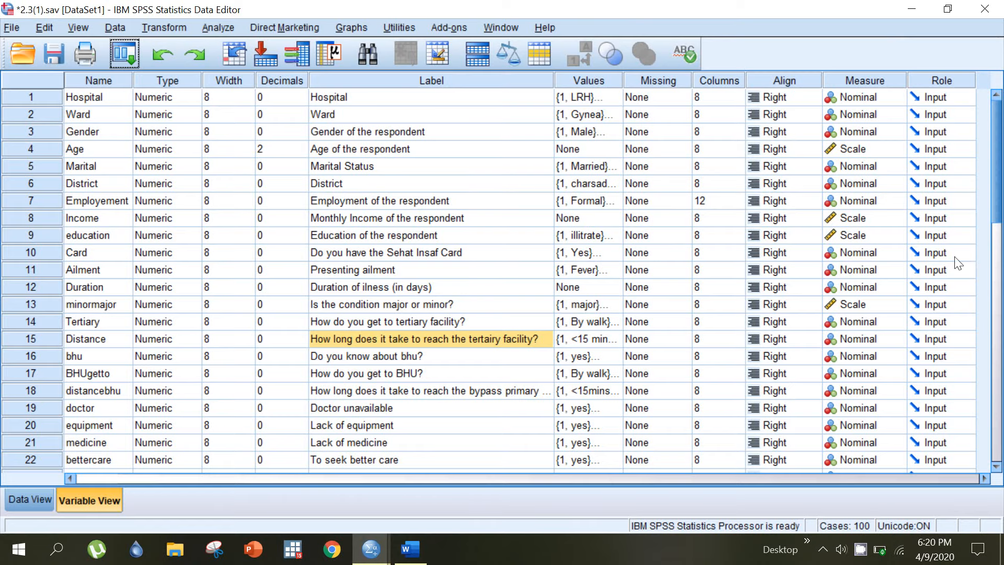
Examine the bypass variable and the reason variables starting at Doctor unavailable in the dataset's variable list.
scroll(982, 293, "down", 5)
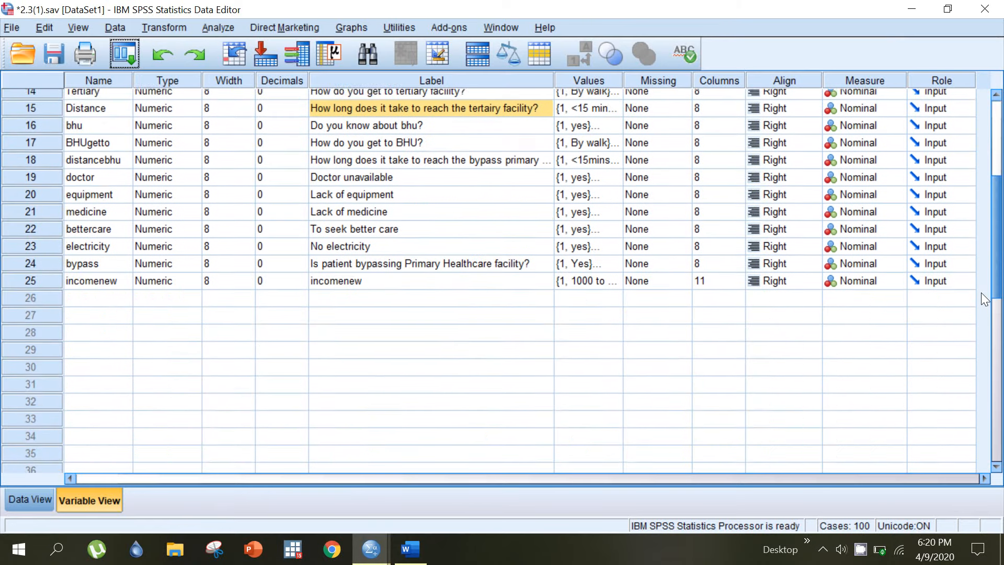
scroll(982, 261, "up", 3)
scroll(981, 246, "down", 1)
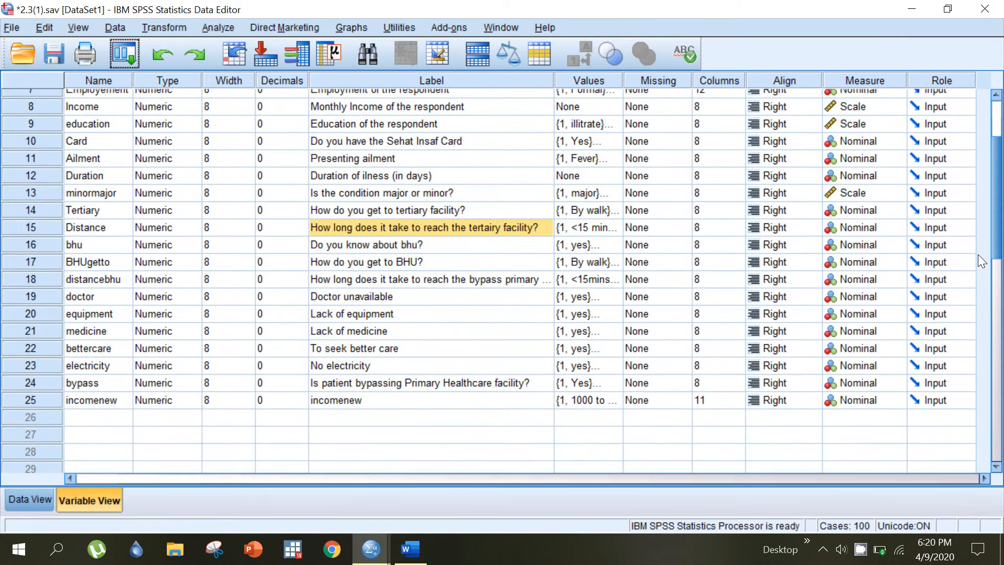
left_click(363, 381)
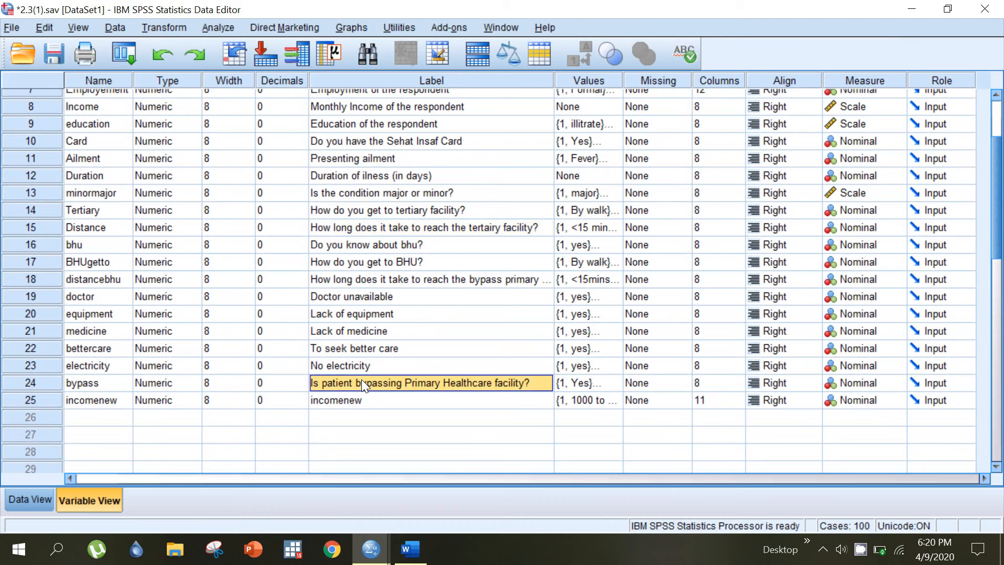
left_click(316, 296)
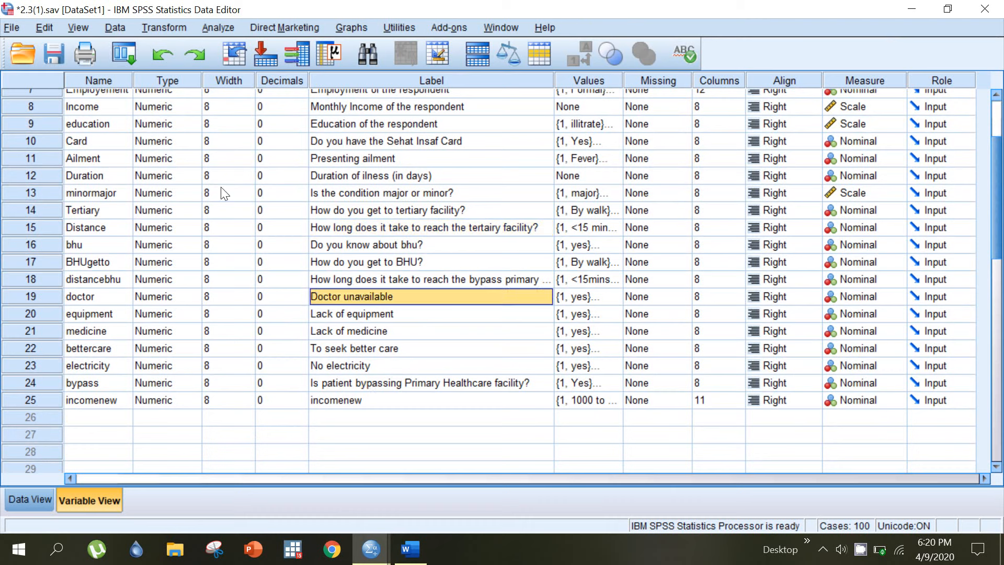
Start defining a multiple response set containing Doctor unavailable, Lack of equipment, Lack of medicine, To seek better care and No electricity.
left_click(165, 25)
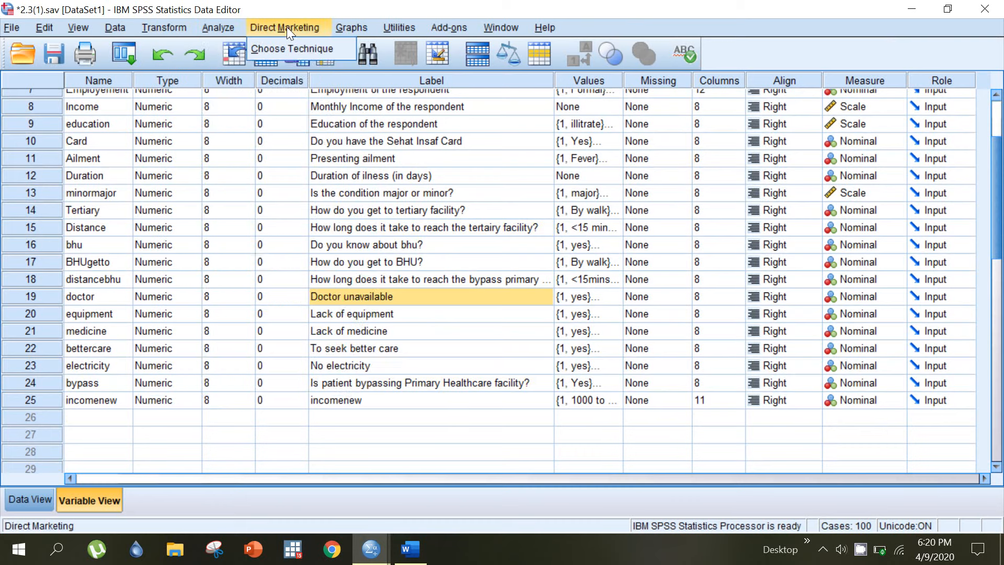
mouse_move(218, 27)
mouse_move(247, 357)
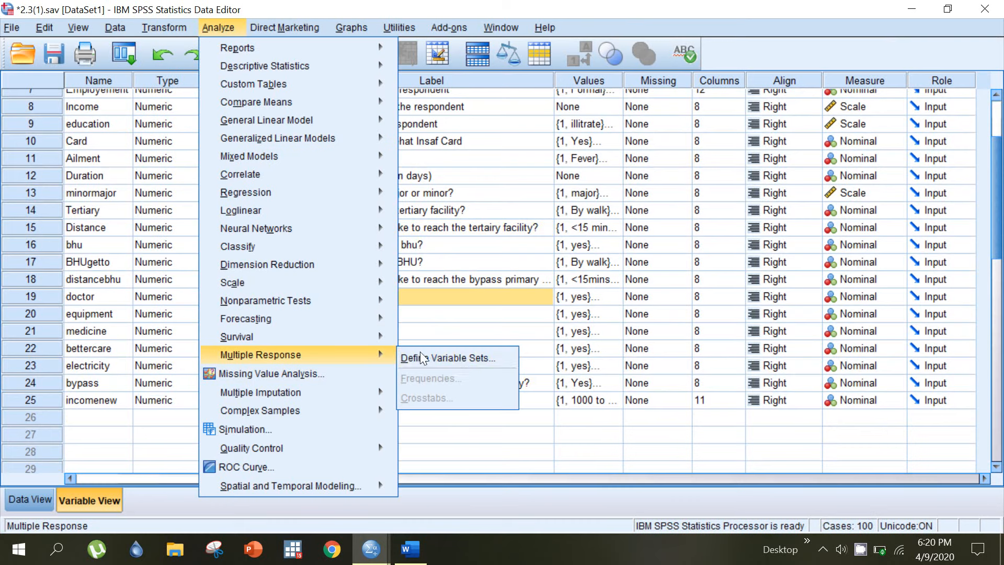
left_click(459, 358)
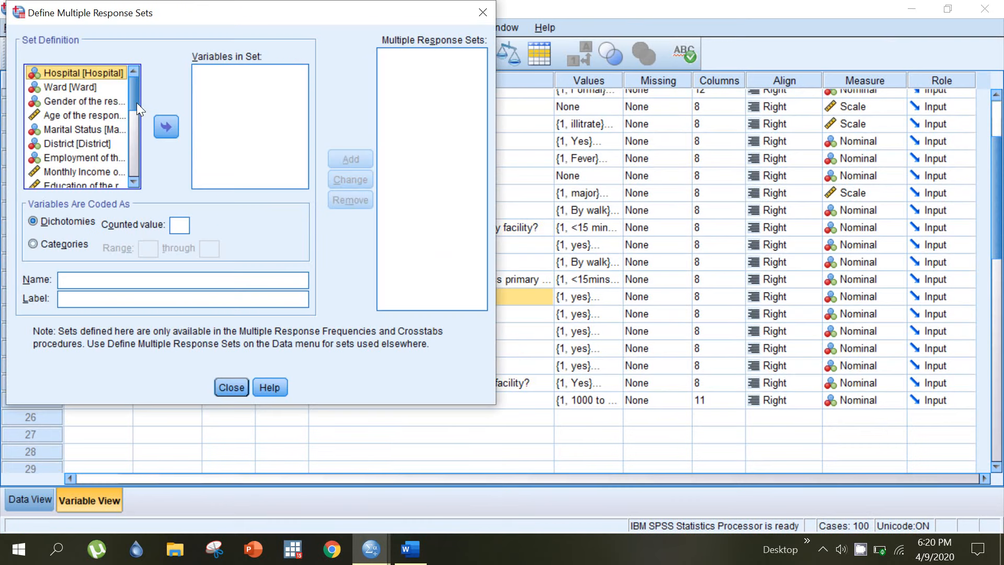
left_click_drag(136, 96, 133, 172)
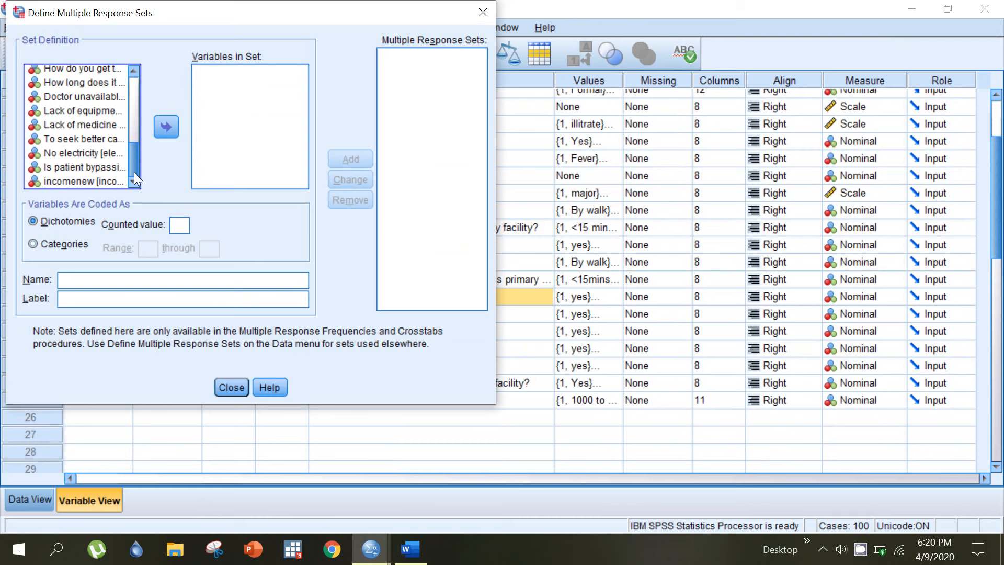
left_click(74, 104)
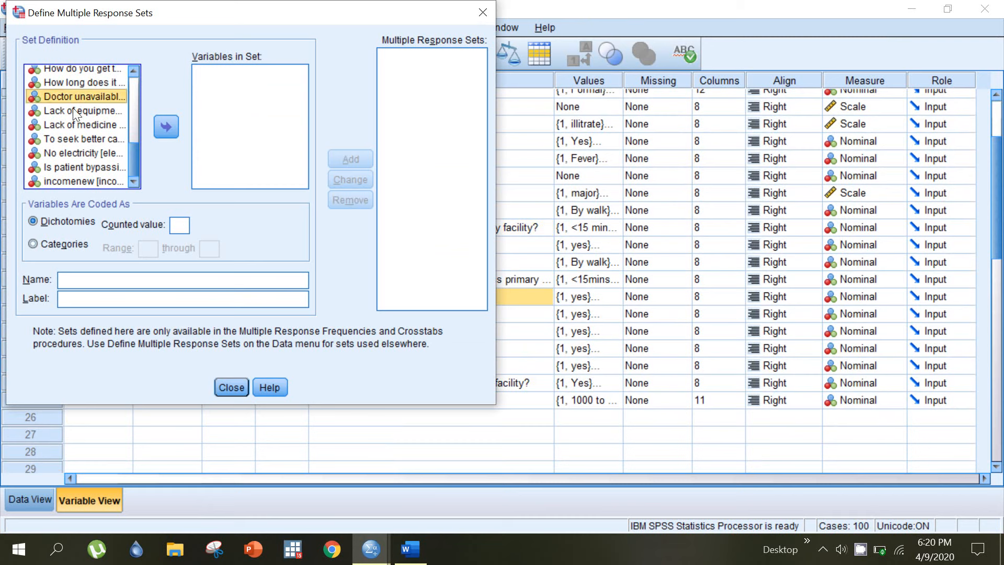
left_click(73, 108)
left_click(72, 125)
left_click(74, 140)
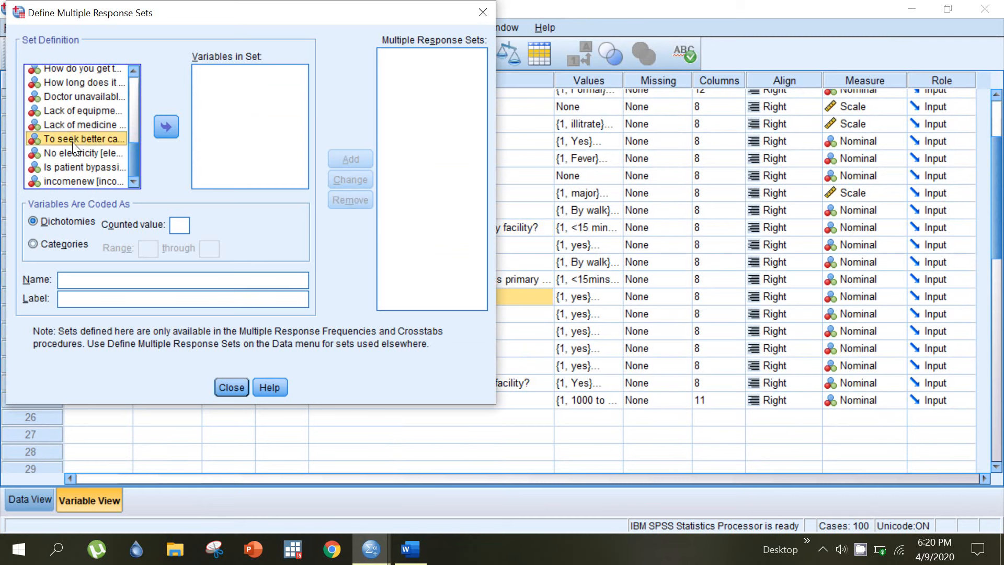
left_click(72, 150)
left_click(77, 101)
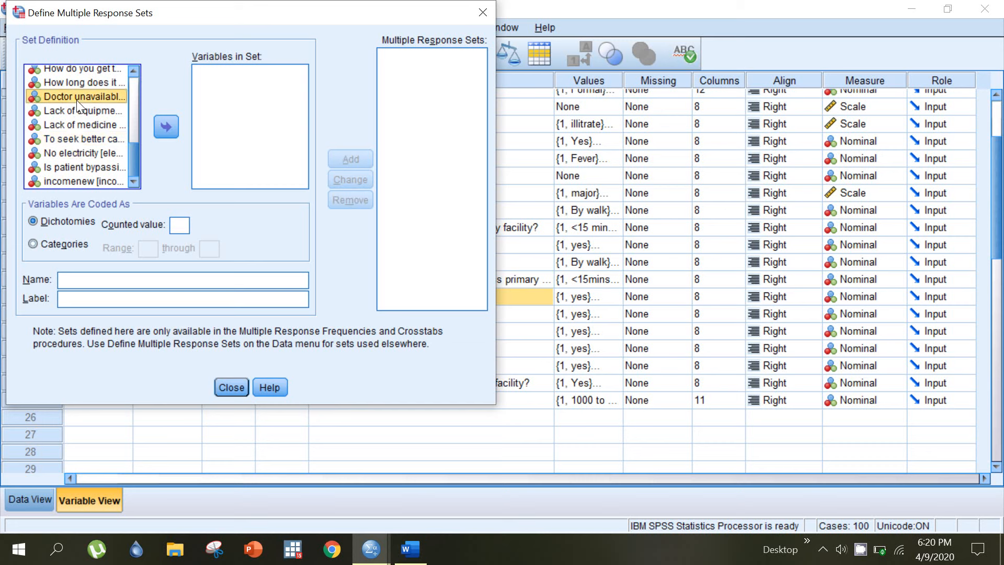
left_click(77, 113, "shift")
left_click(75, 128, "shift")
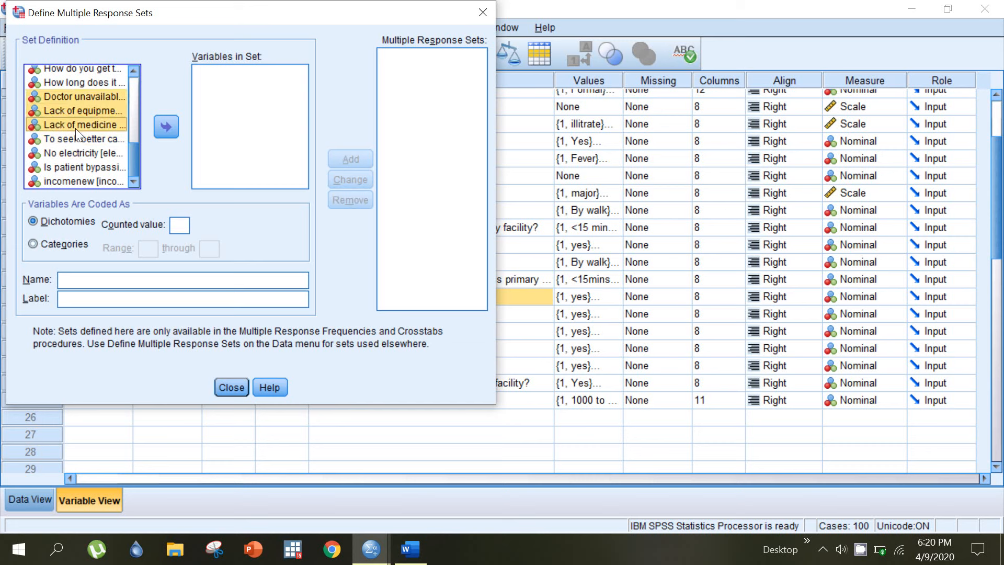
left_click(74, 138, "shift")
left_click(78, 153, "shift")
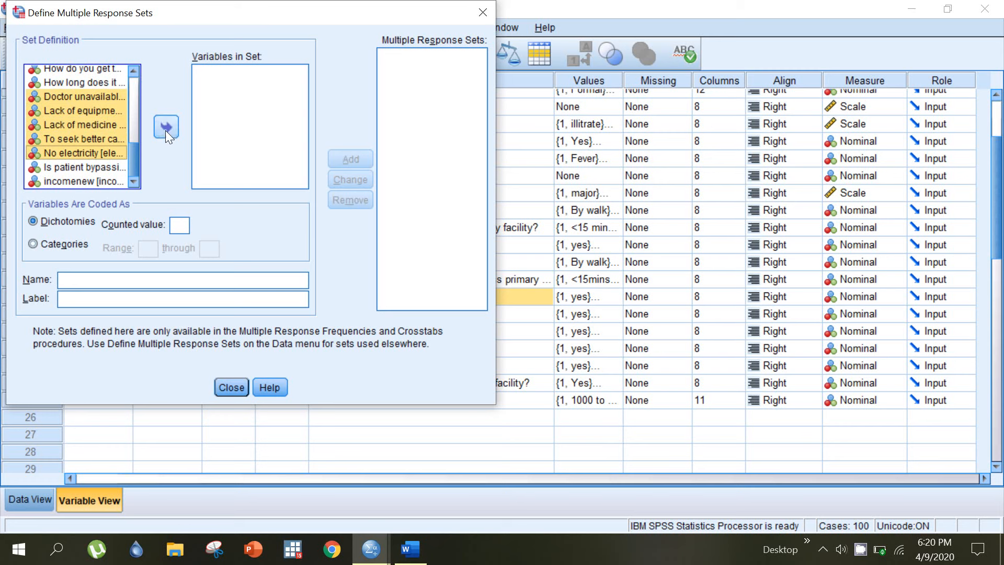
left_click(166, 128)
Set the dichotomies' counted value to 1, name the set reason with the label reasons, and add it to the multiple response sets.
left_click(179, 225)
type("1")
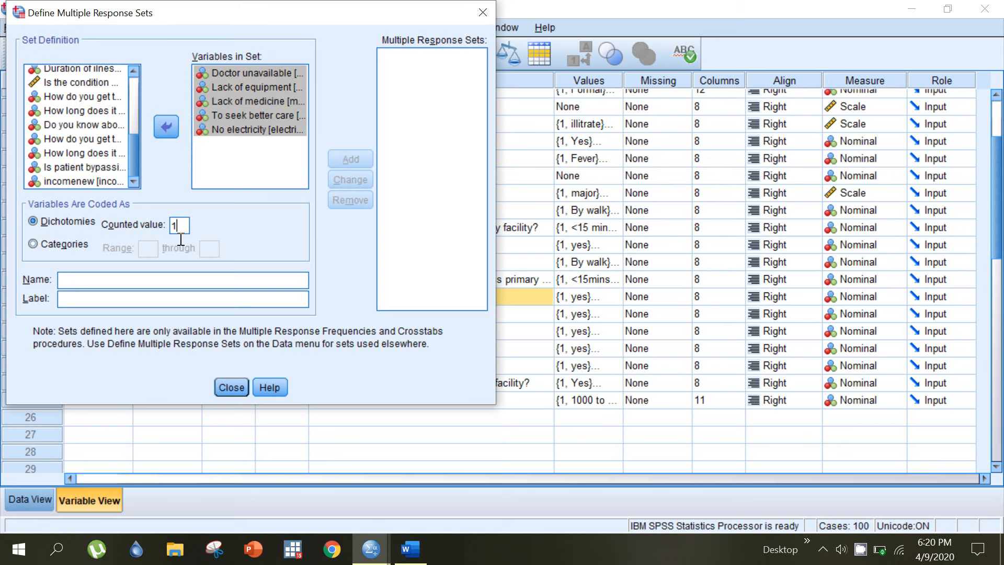
left_click(160, 277)
type("reason")
key("Tab")
type("reasons")
left_click(351, 160)
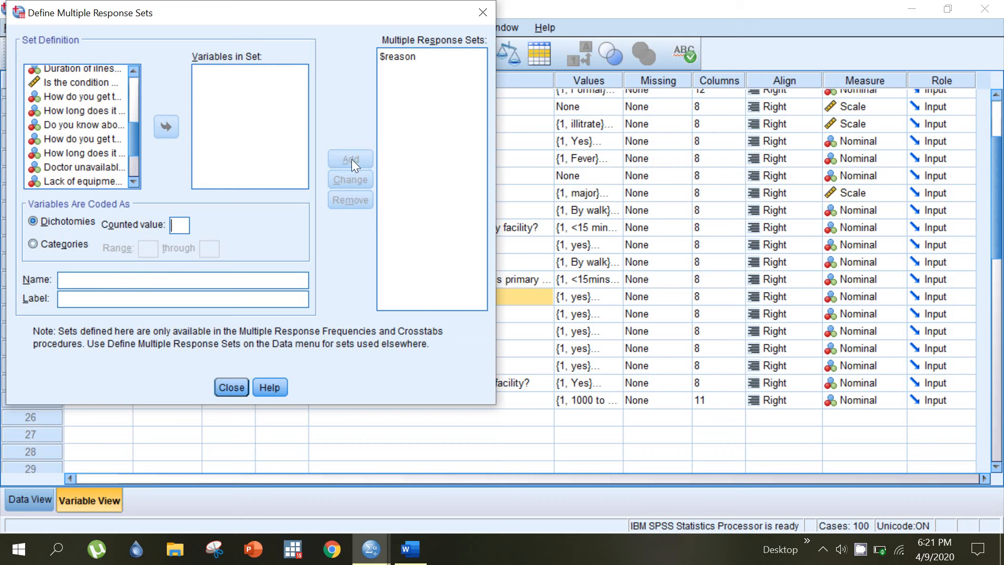
left_click(231, 393)
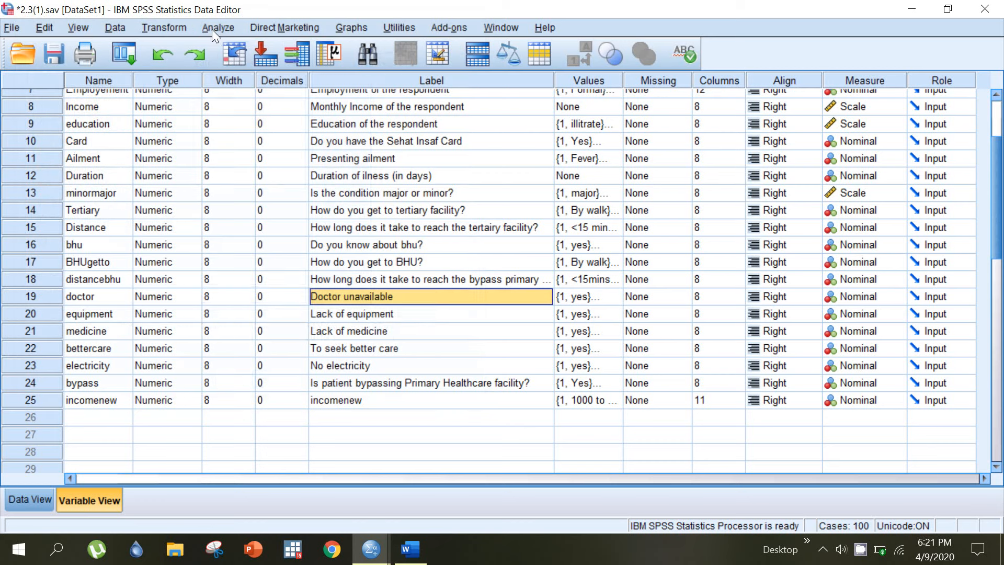
Run multiple response frequencies for the $reason set.
left_click(211, 29)
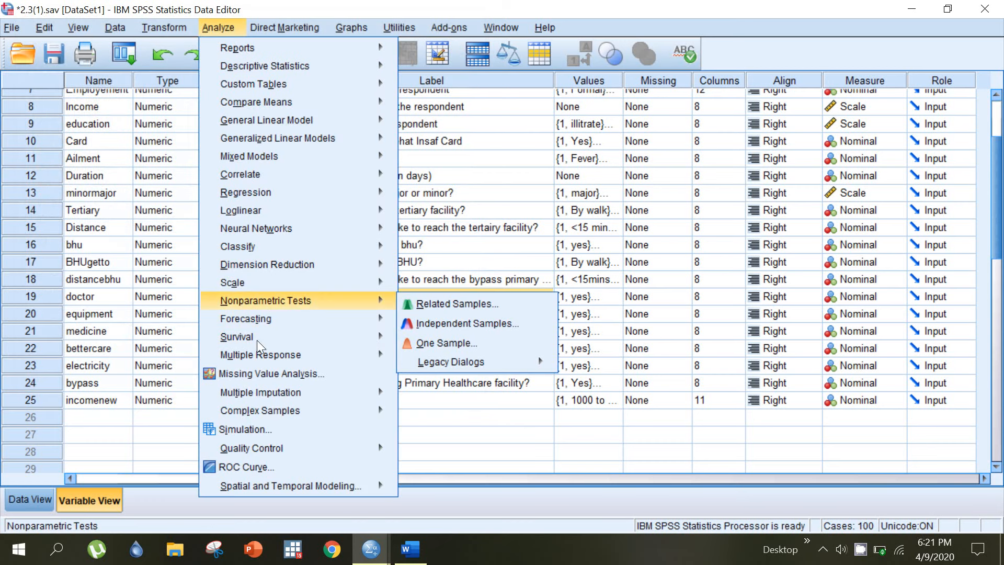
mouse_move(256, 360)
left_click(437, 378)
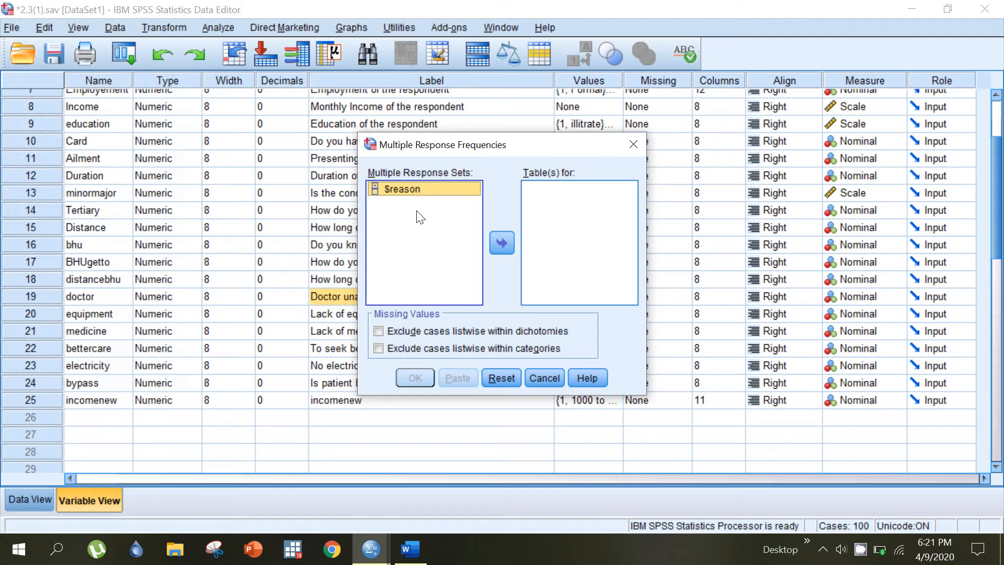
left_click(499, 242)
left_click(416, 378)
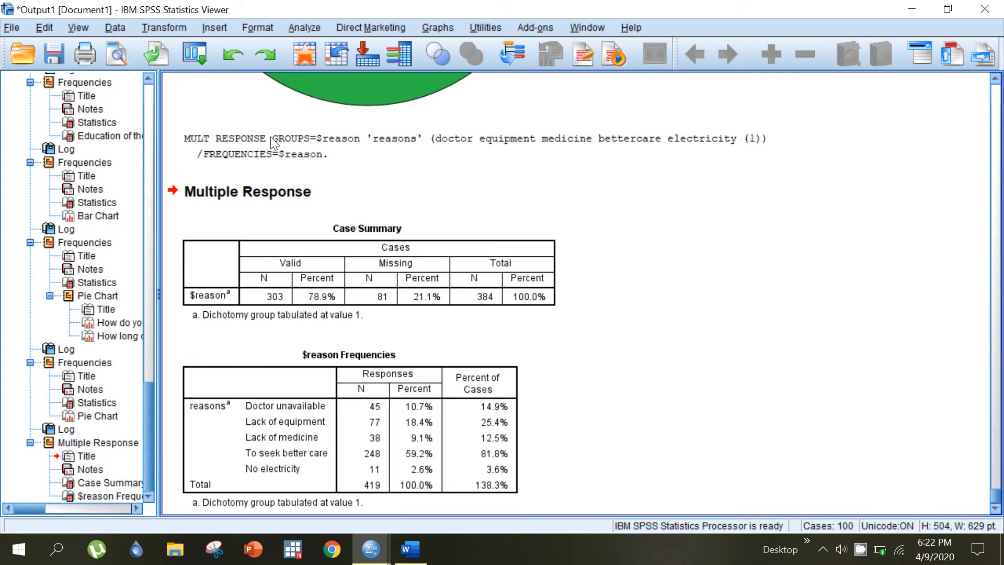
Try to set up a multiple response crosstab with $reason in the rows, bypass in the columns and row percentages.
left_click(251, 28)
mouse_move(302, 28)
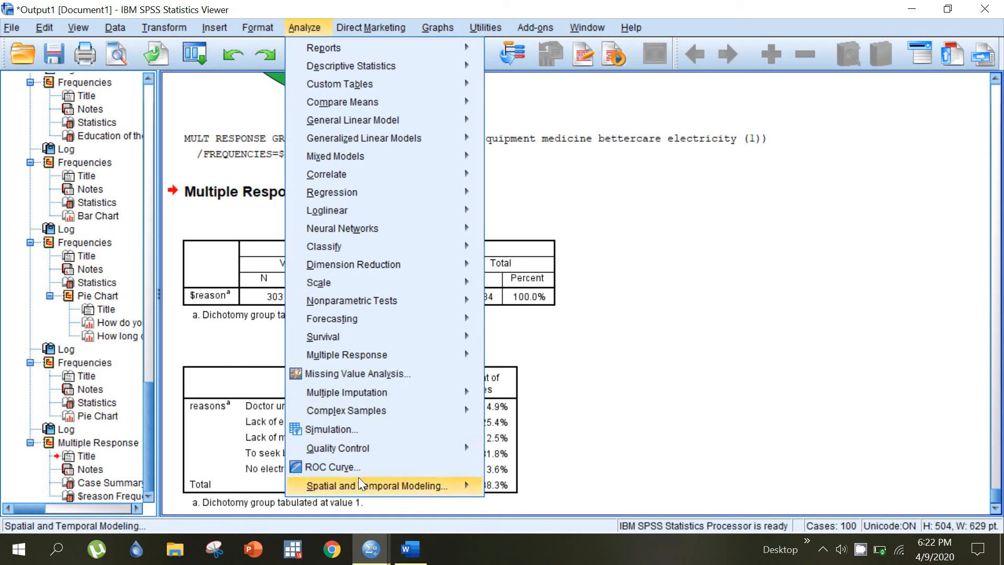
mouse_move(361, 357)
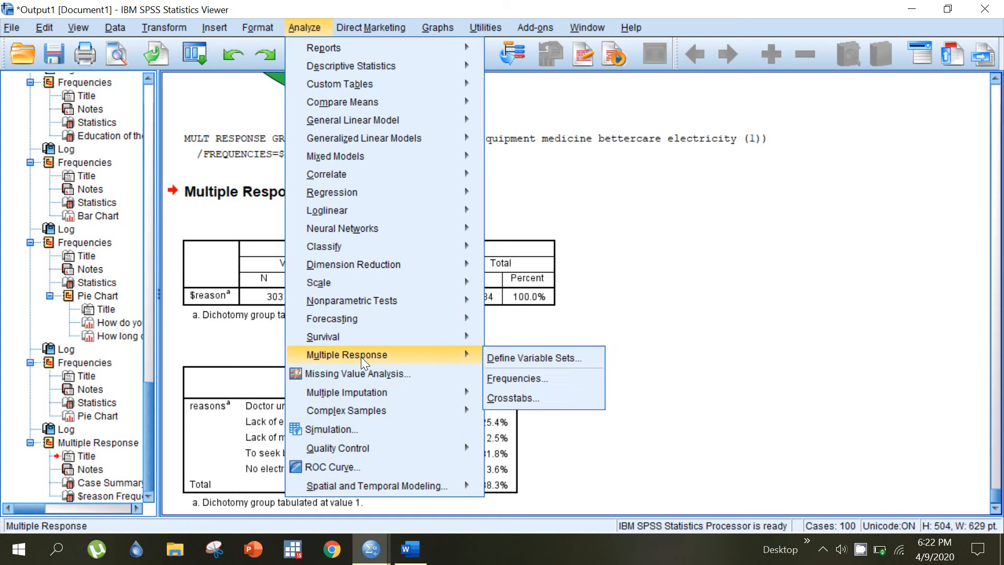
left_click(504, 394)
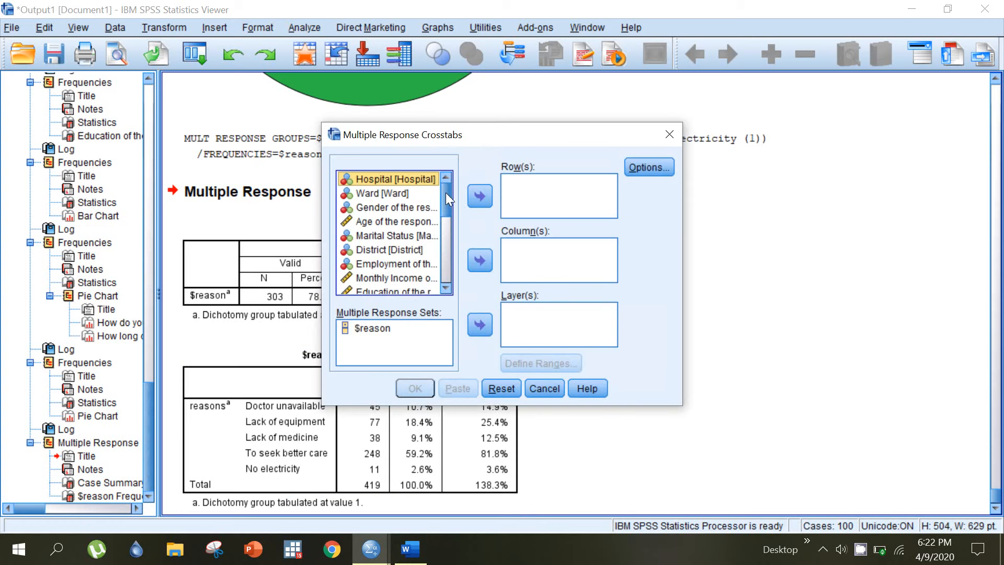
left_click(394, 331)
left_click(488, 196)
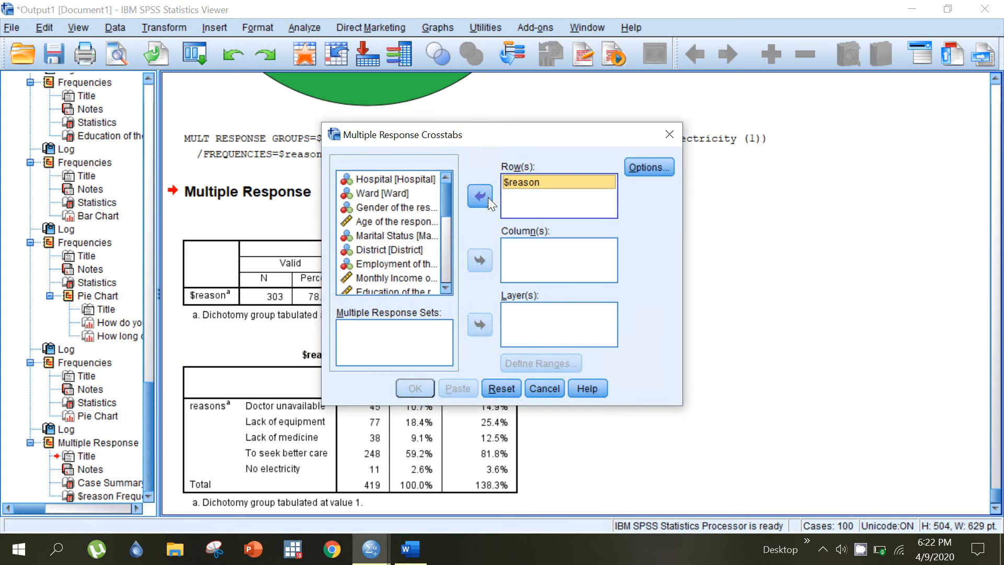
scroll(442, 219, "down", 4)
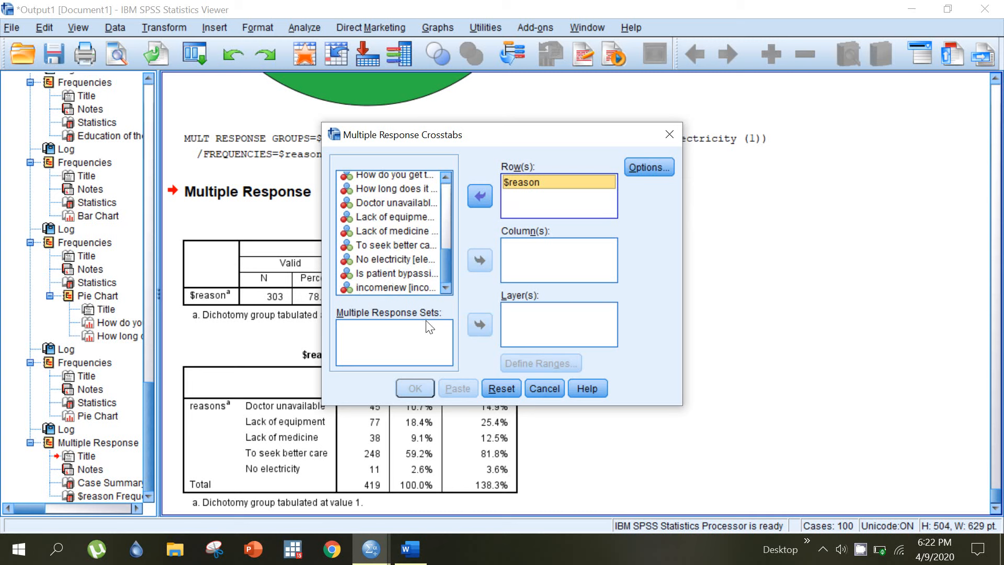
left_click(394, 274)
left_click(475, 255)
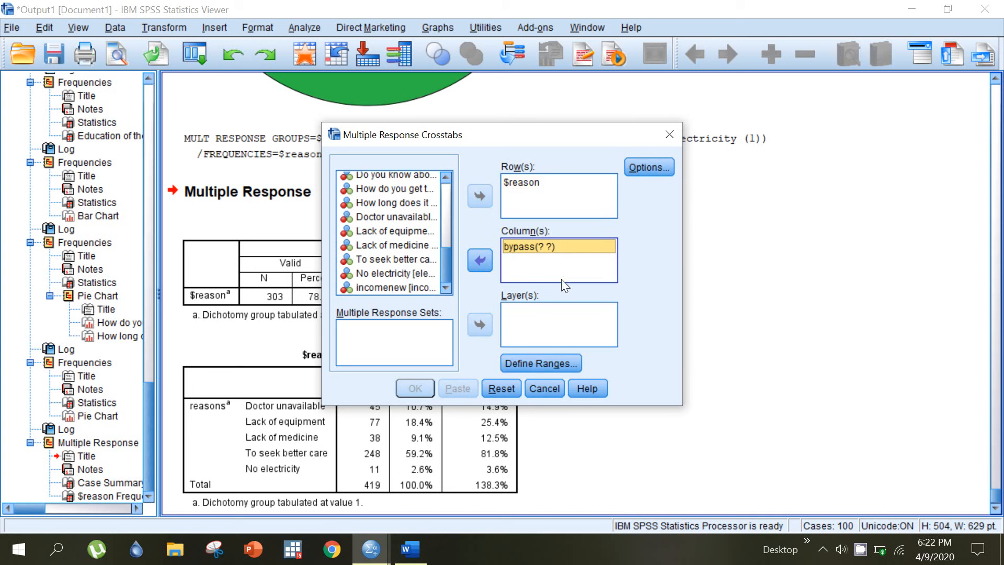
left_click(655, 167)
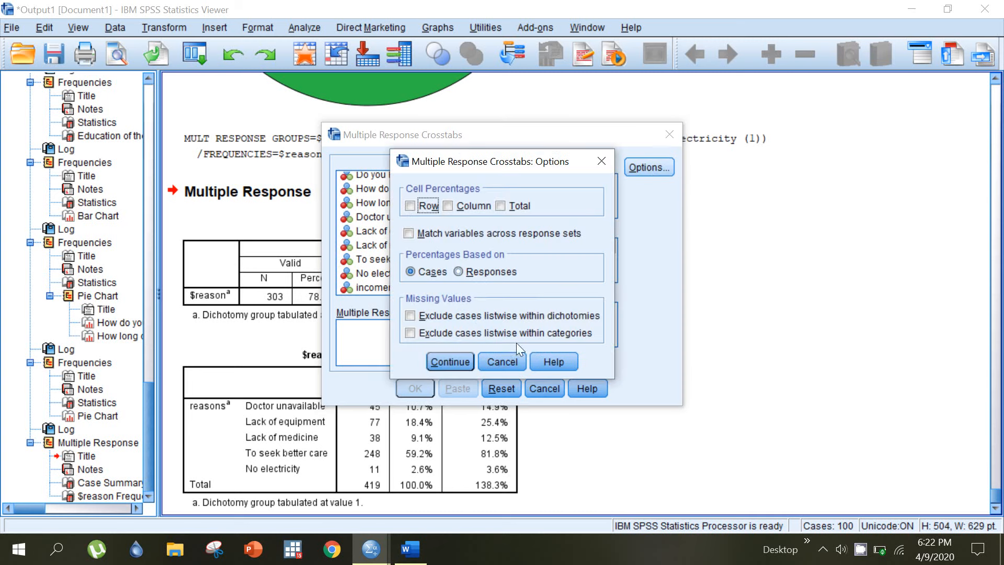
left_click(429, 206)
left_click(444, 362)
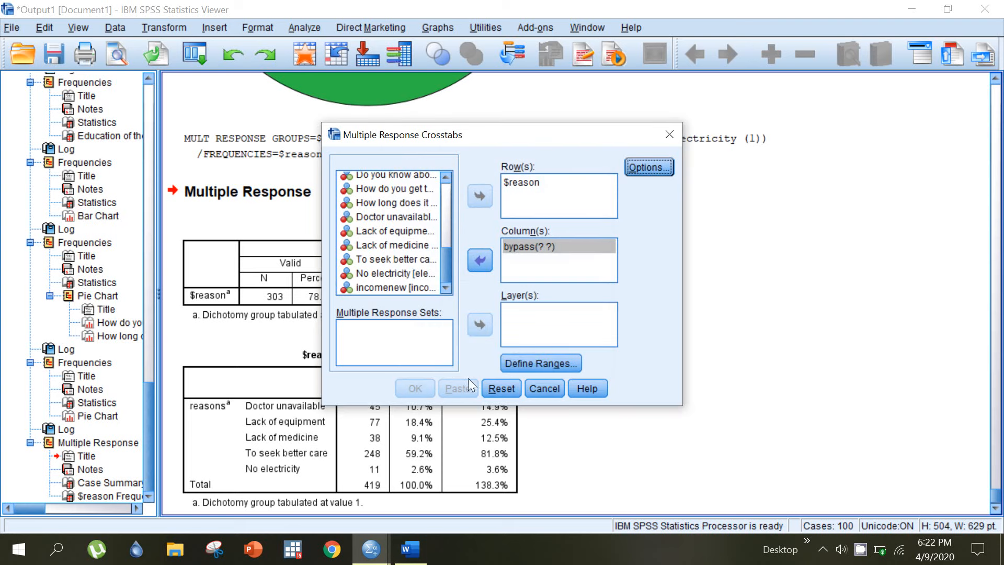
Try adding Gender as the crosstab's layer, and open the range definition for bypass, cancelling it without values.
left_click(503, 323)
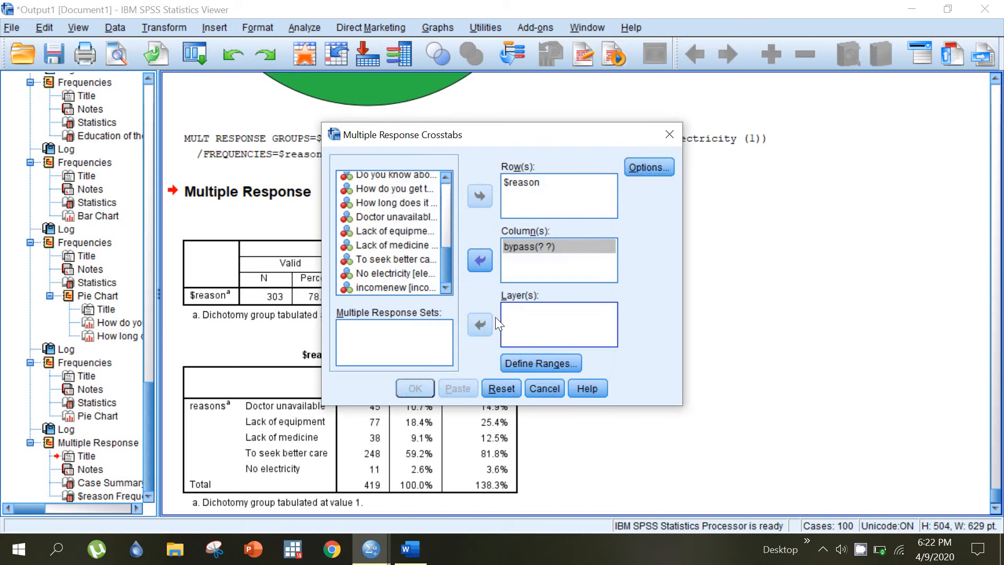
left_click_drag(444, 247, 441, 180)
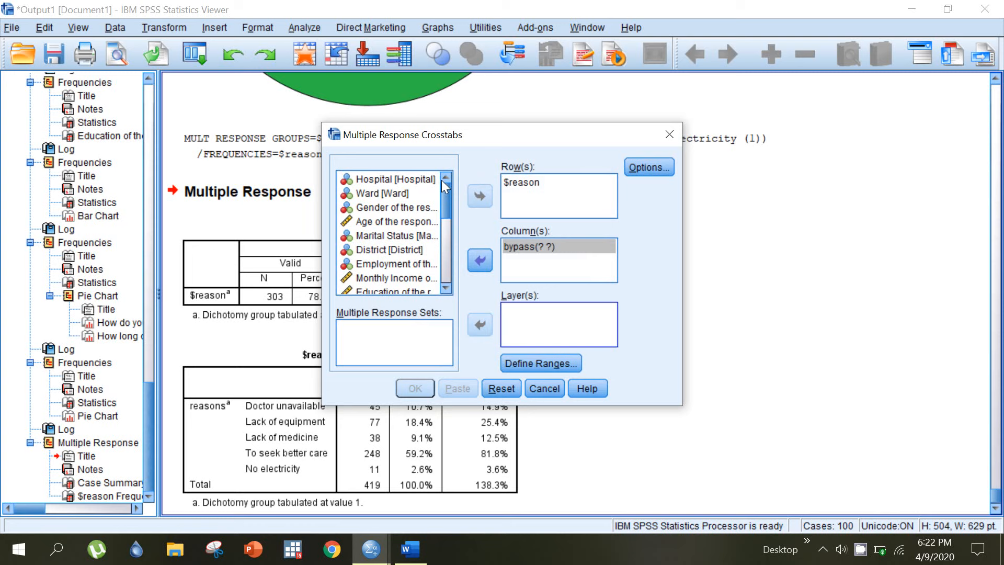
left_click(412, 207)
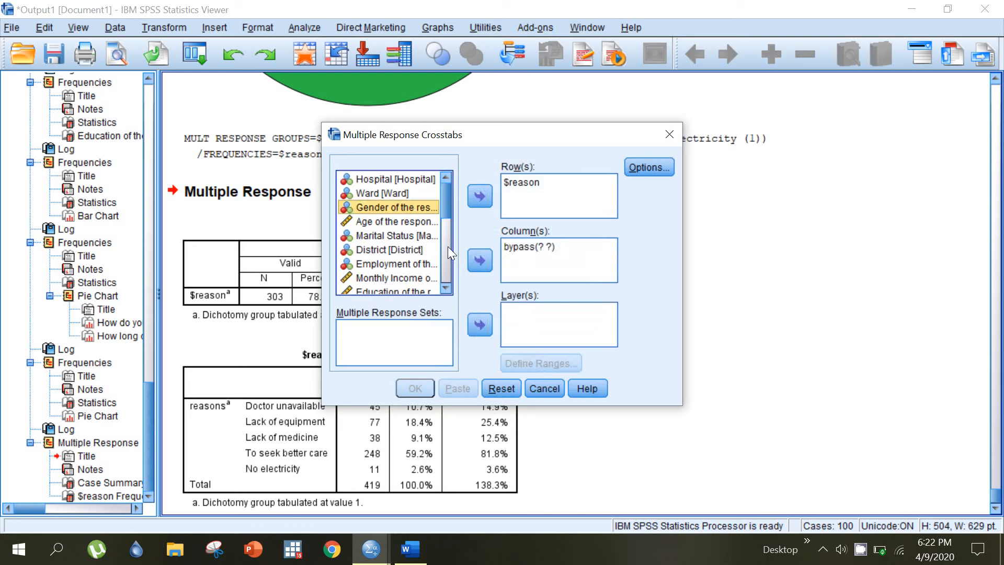
left_click(478, 323)
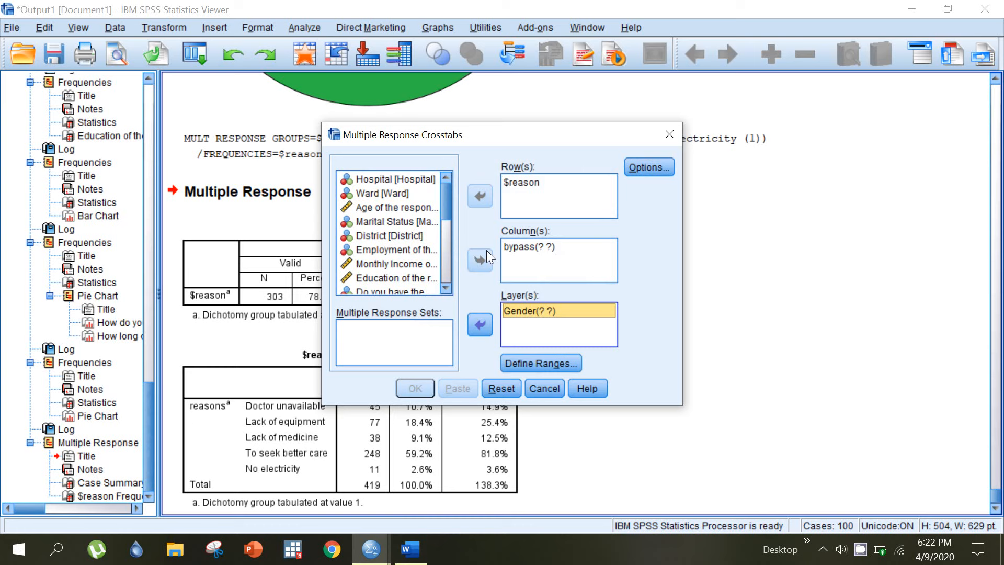
left_click(533, 256)
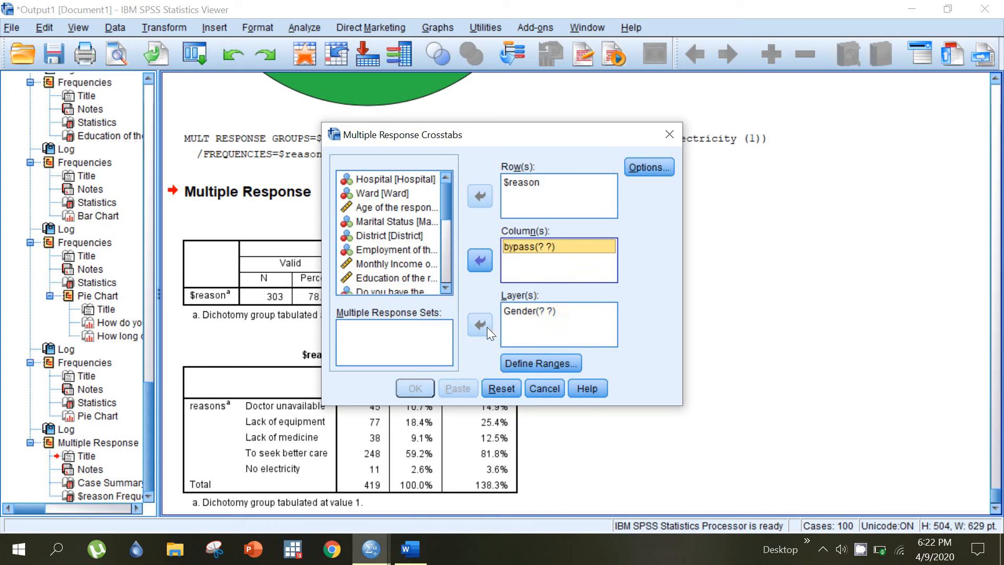
left_click(525, 366)
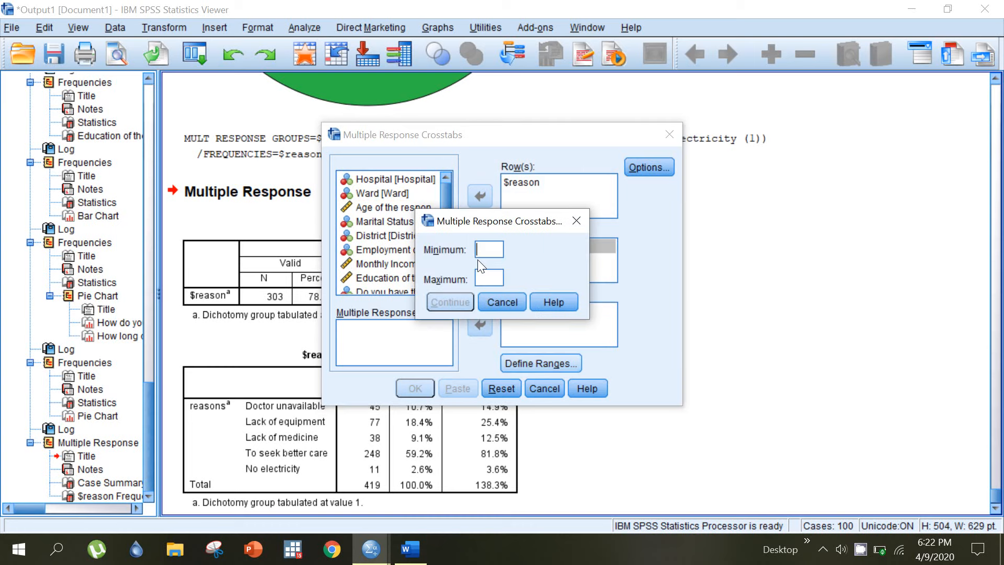
left_click(497, 304)
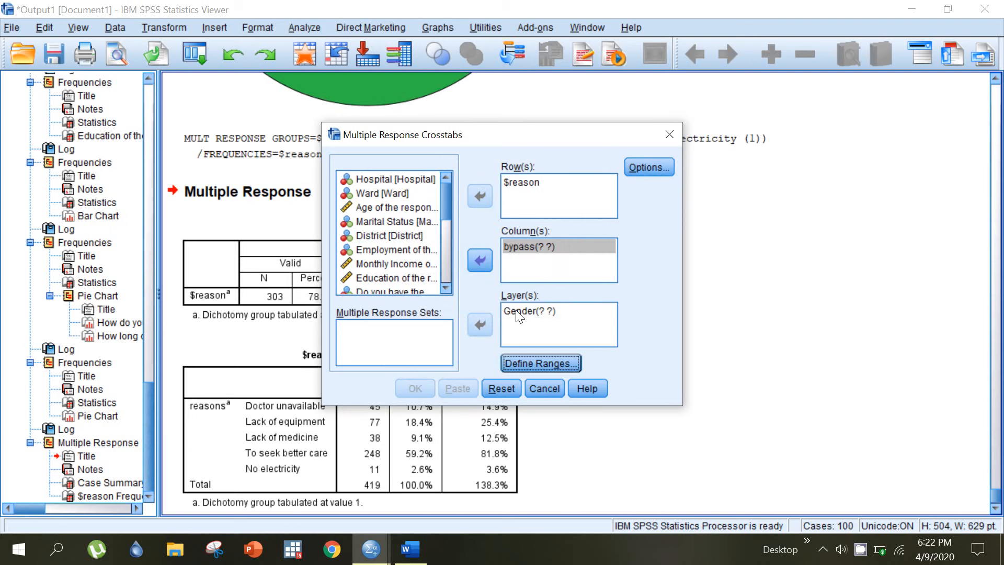
Try replacing Gender with $reason as the layer, taking the set out of the rows, and cancel the multiple response crosstab.
left_click(516, 311)
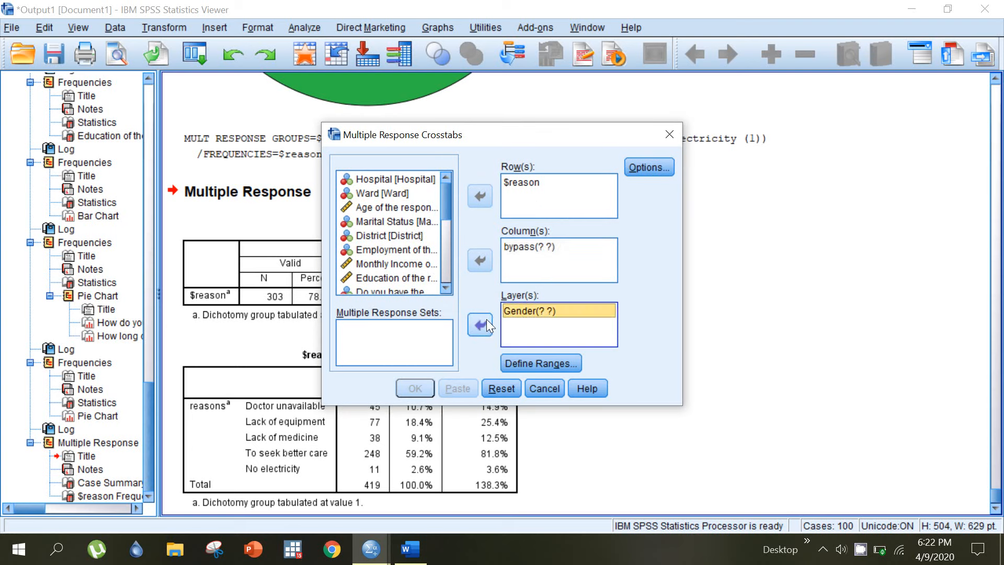
left_click(511, 187)
left_click(480, 203)
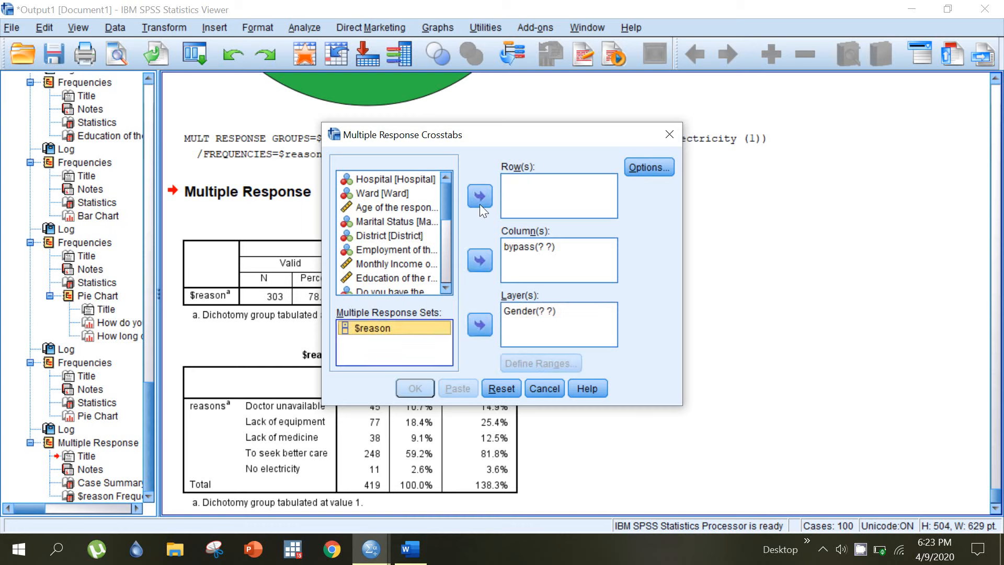
left_click(515, 313)
left_click(484, 323)
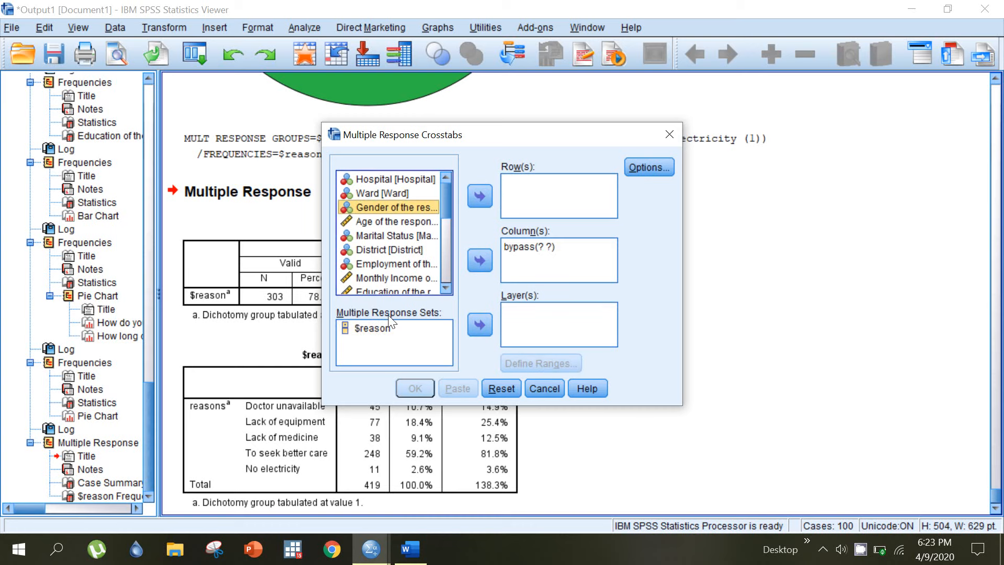
left_click(379, 332)
left_click(479, 327)
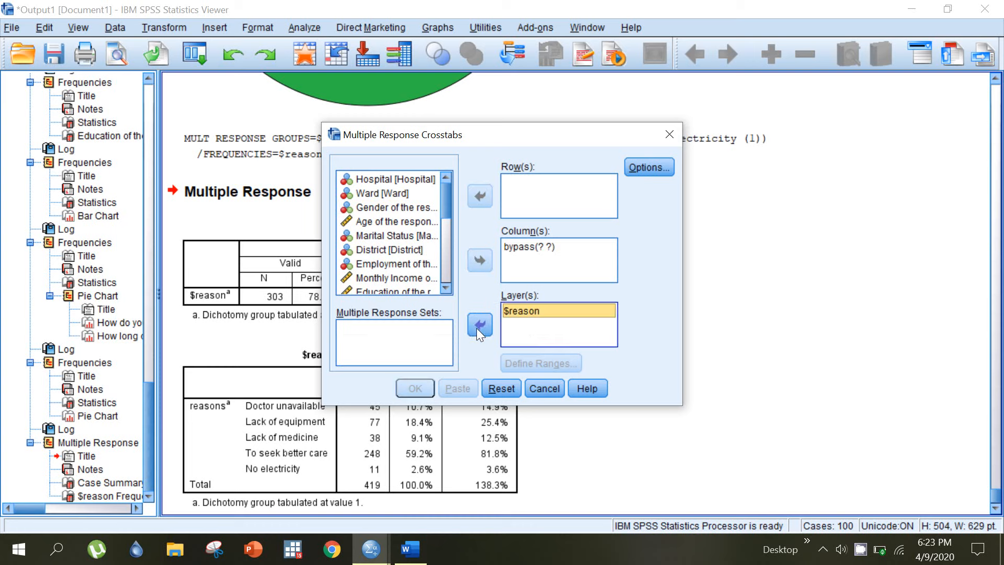
mouse_move(542, 302)
left_mouse_down()
mouse_move(527, 341)
mouse_move(529, 305)
left_mouse_up()
left_click(528, 199)
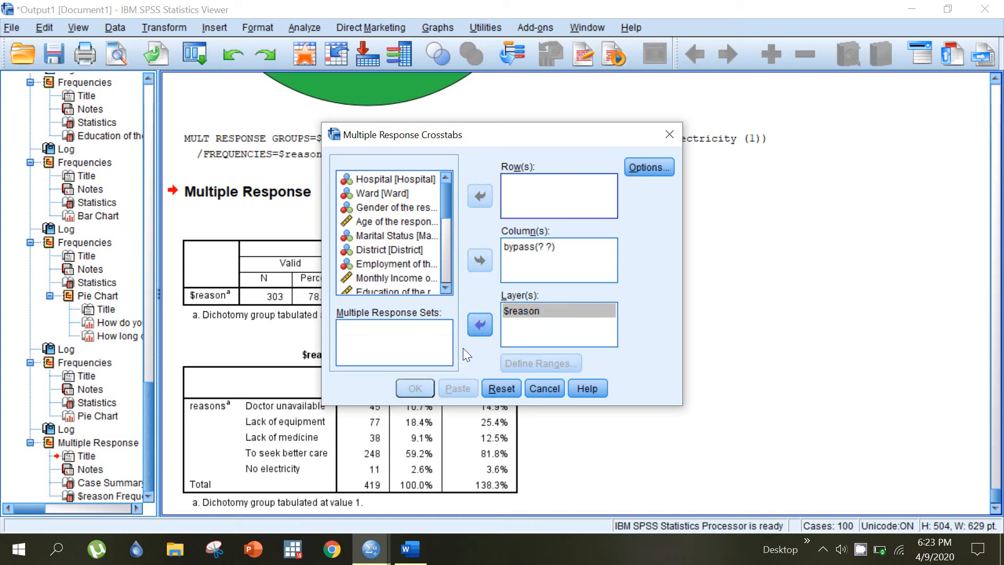
left_click(545, 393)
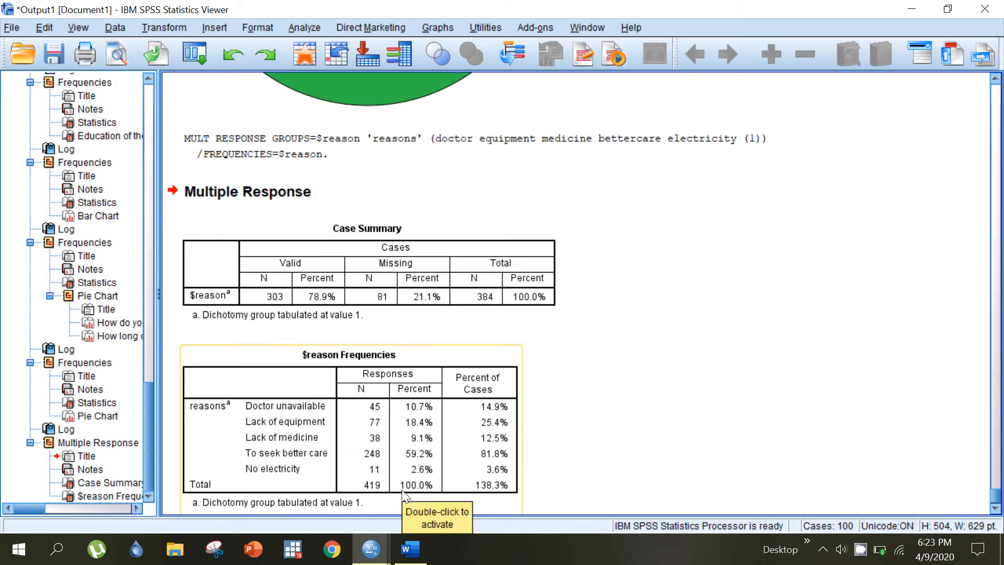
right_click(860, 553)
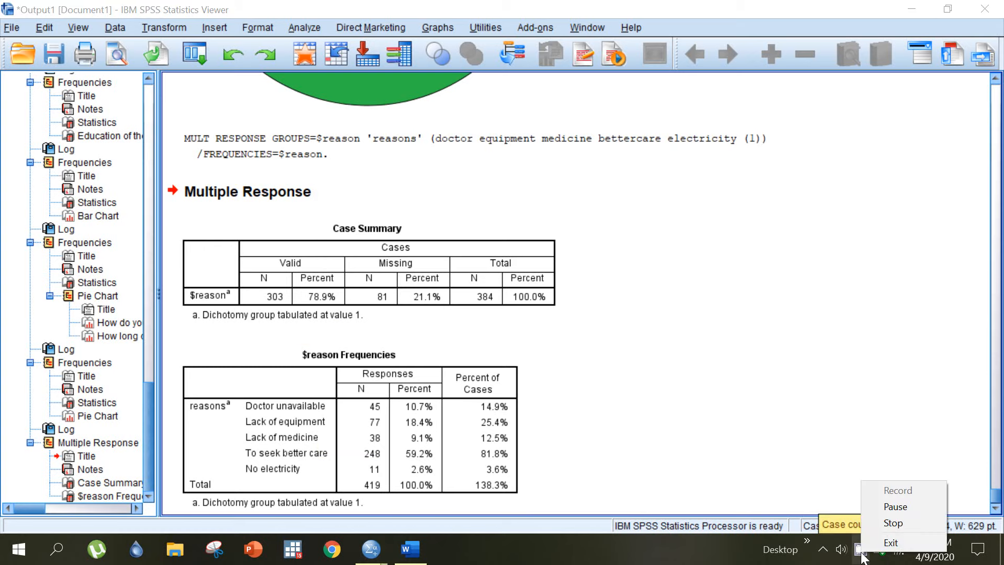